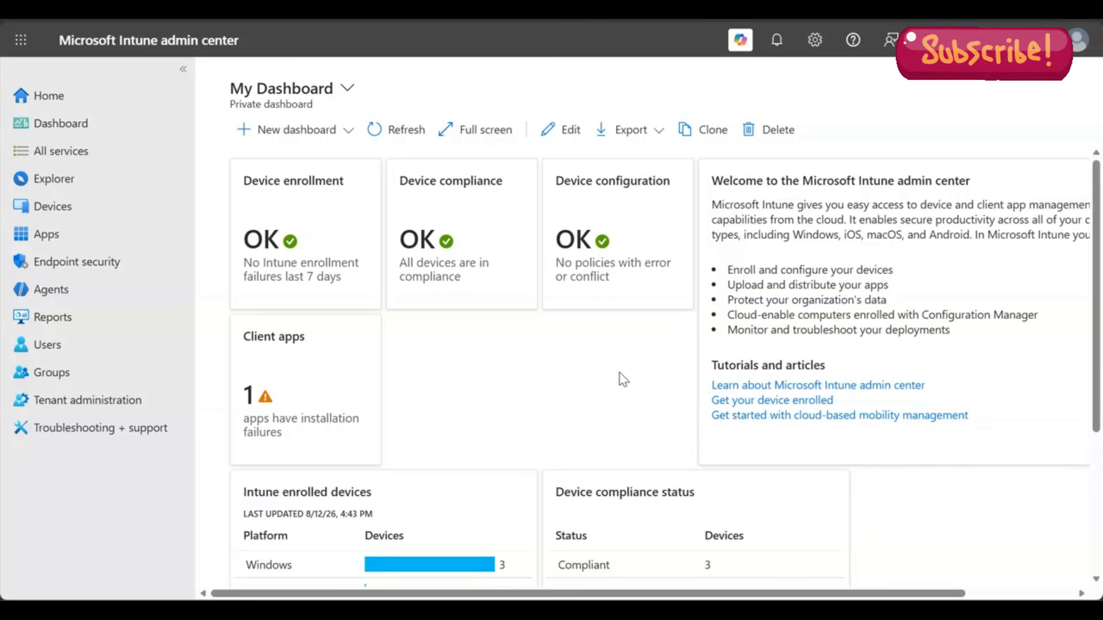
# Open the Microsoft 365 Apps for Windows 10 and later entry from the list of Windows apps
pyautogui.scroll(-3, 620, 377)
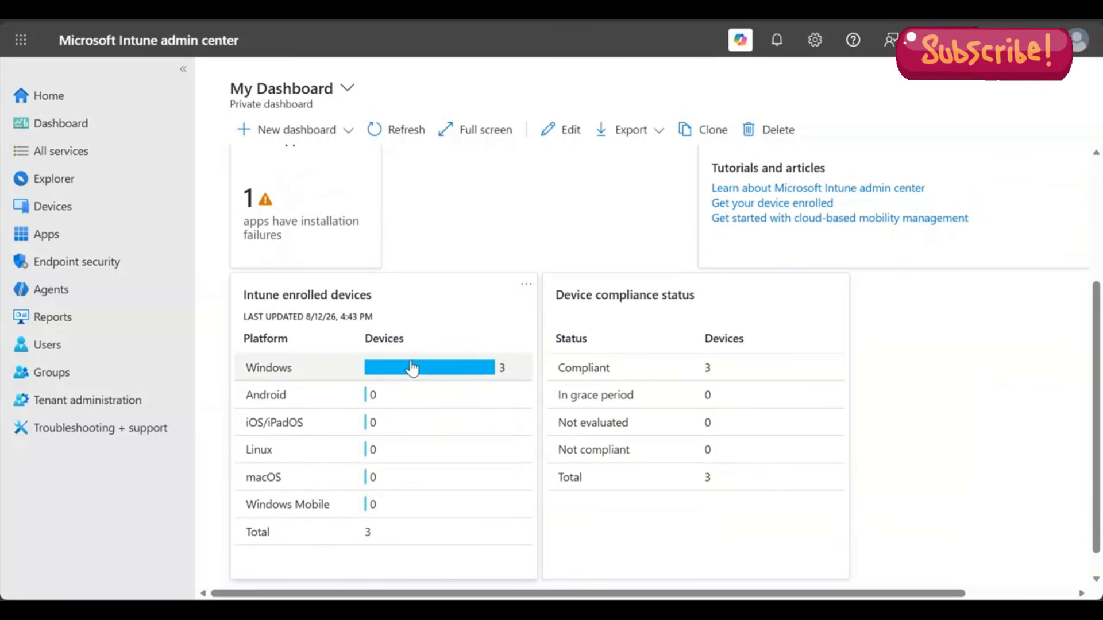
pyautogui.scroll(2, 417, 323)
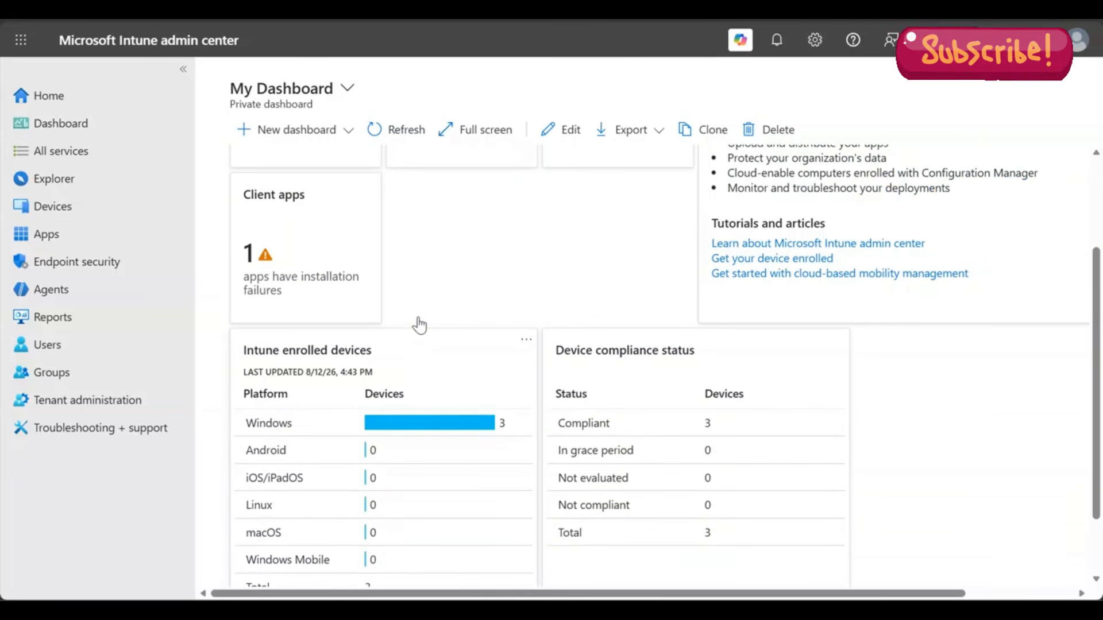
pyautogui.scroll(2, 419, 325)
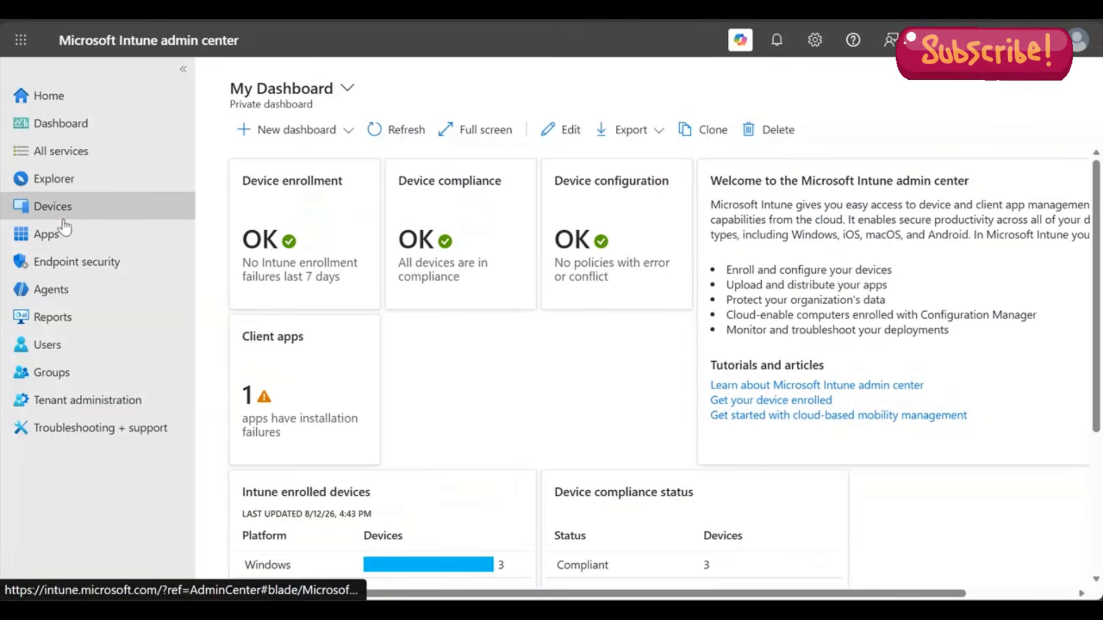
pyautogui.click(107, 232)
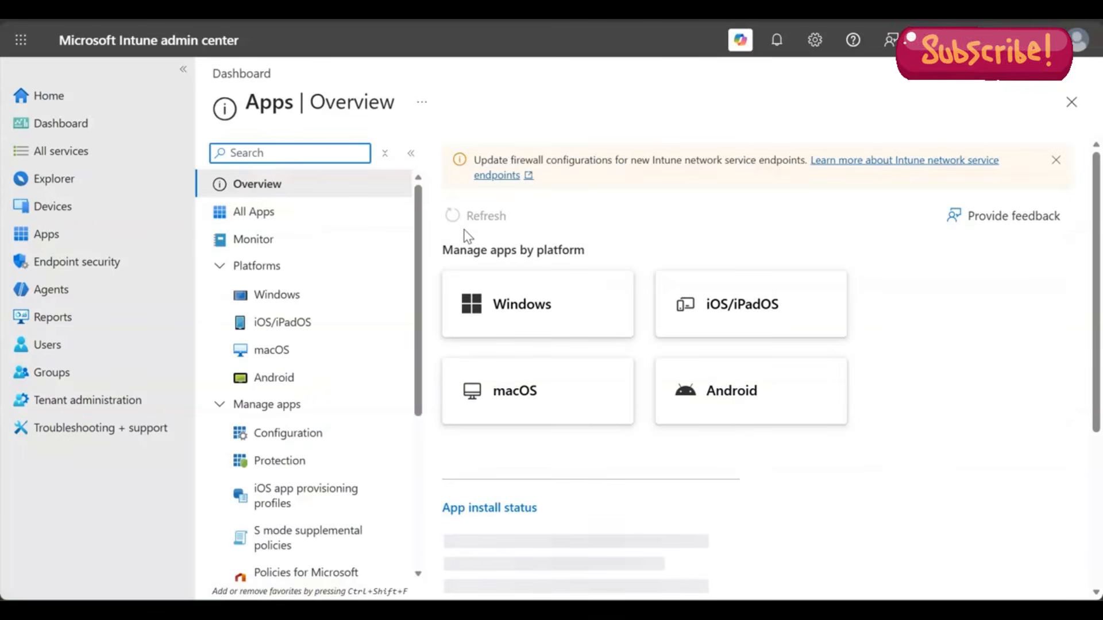
pyautogui.click(507, 299)
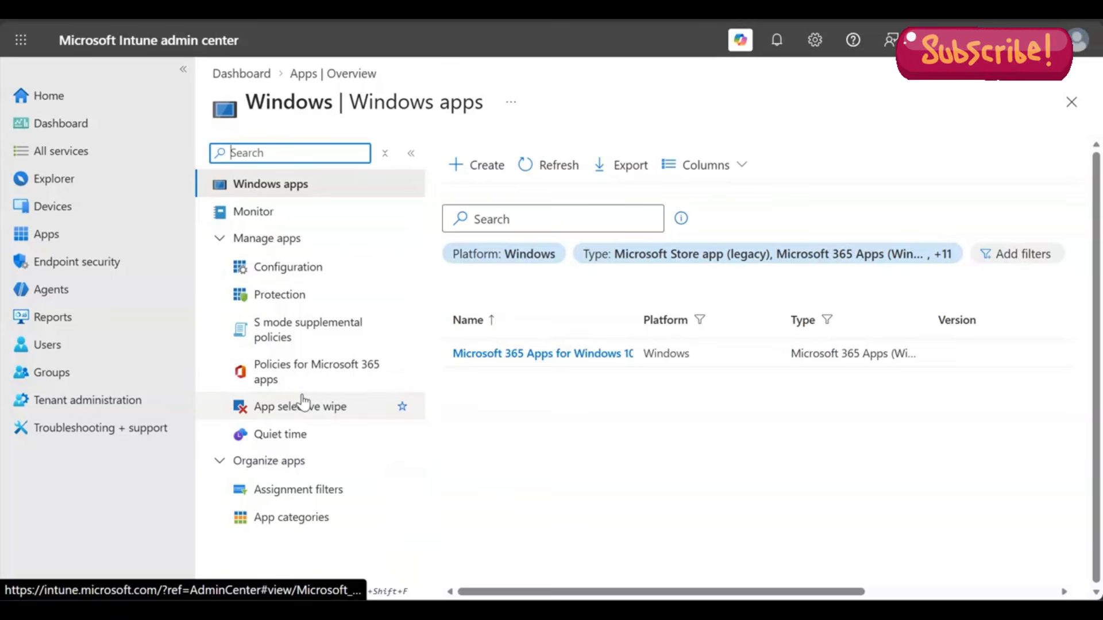
pyautogui.click(496, 354)
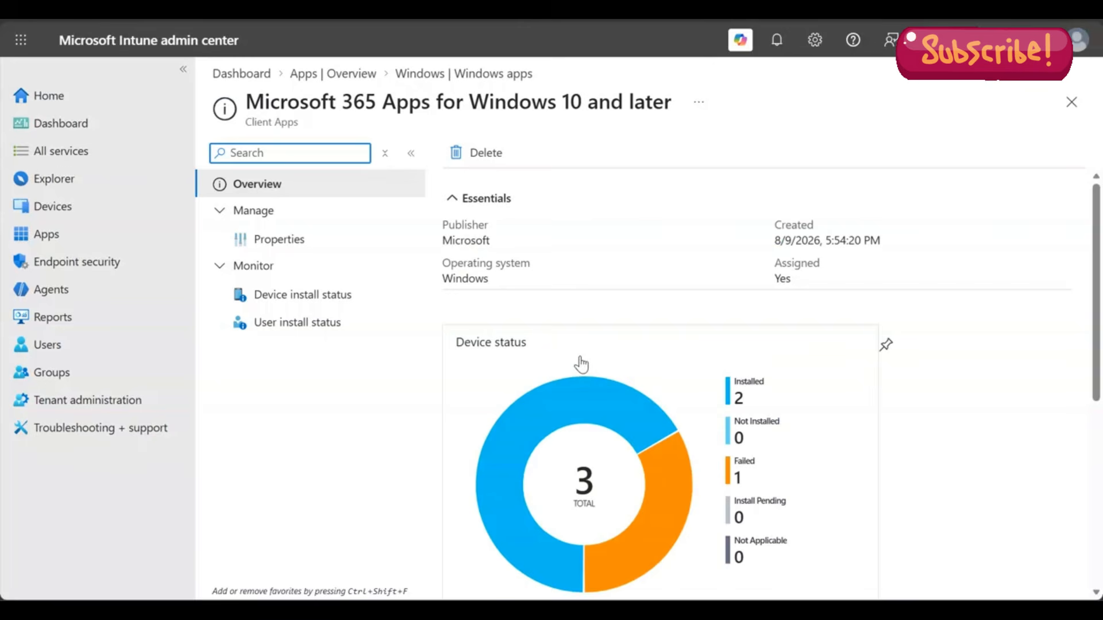
# Review the app's device status chart and open its device install status report
pyautogui.scroll(-1, 689, 386)
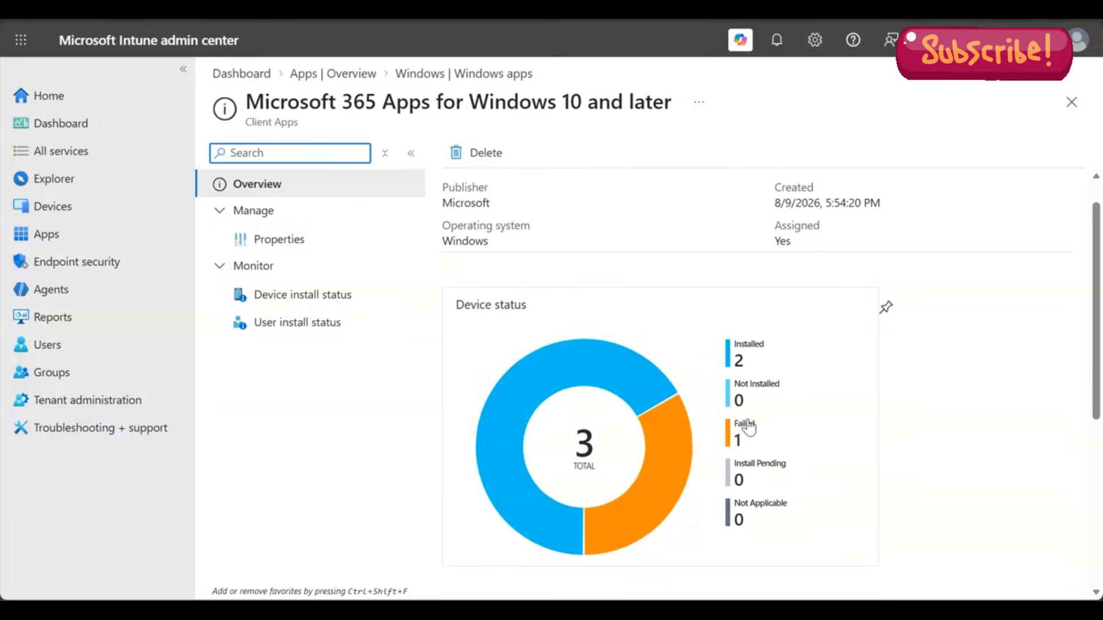
pyautogui.scroll(-3, 747, 442)
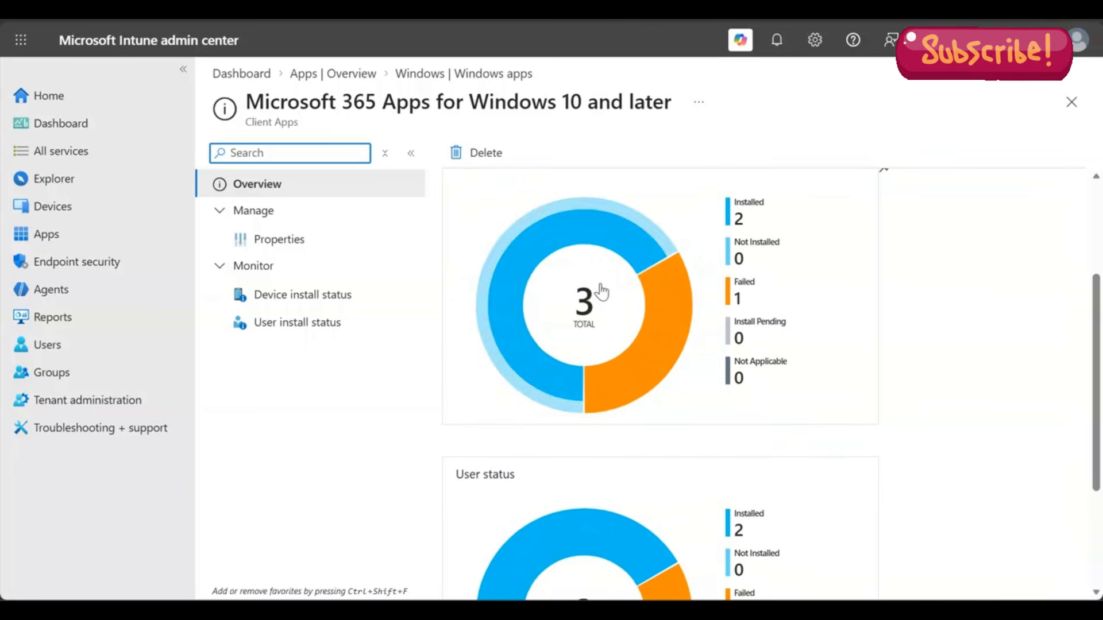
pyautogui.click(577, 332)
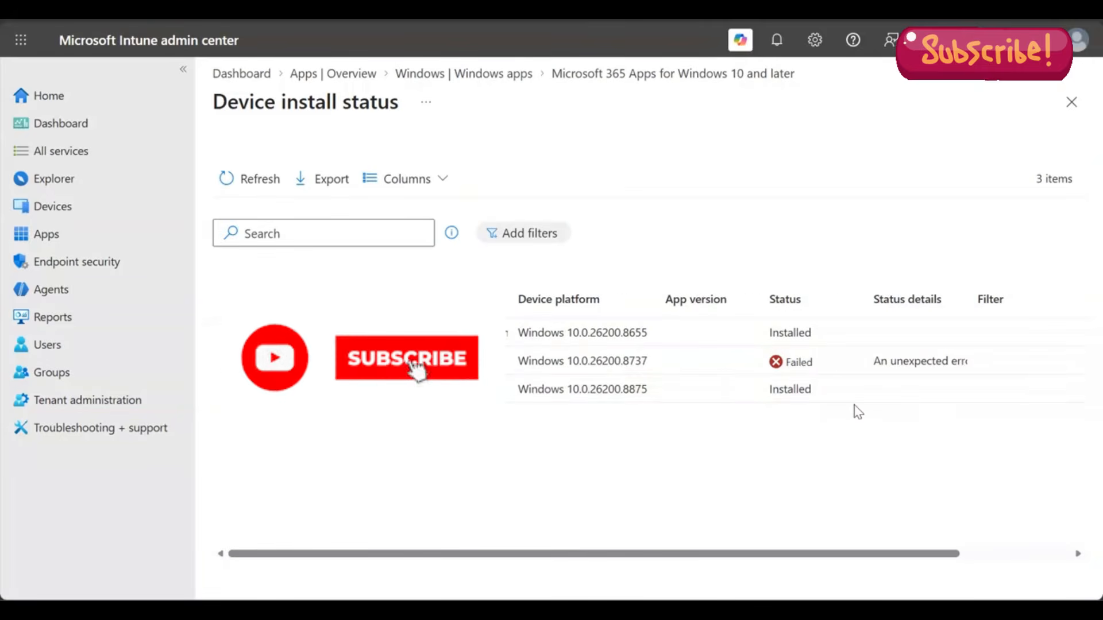
# Widen the Status details column to read the failed device's full error text, then narrow it again
pyautogui.hscroll(3, 854, 411)
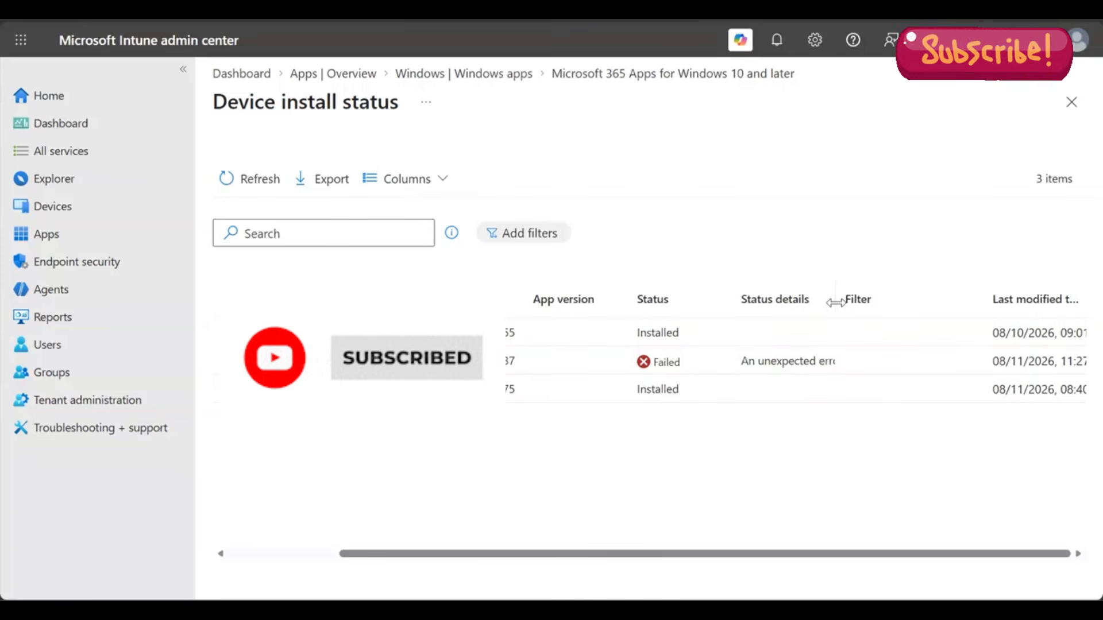
pyautogui.moveTo(836, 302); pyautogui.dragTo(1094, 301)
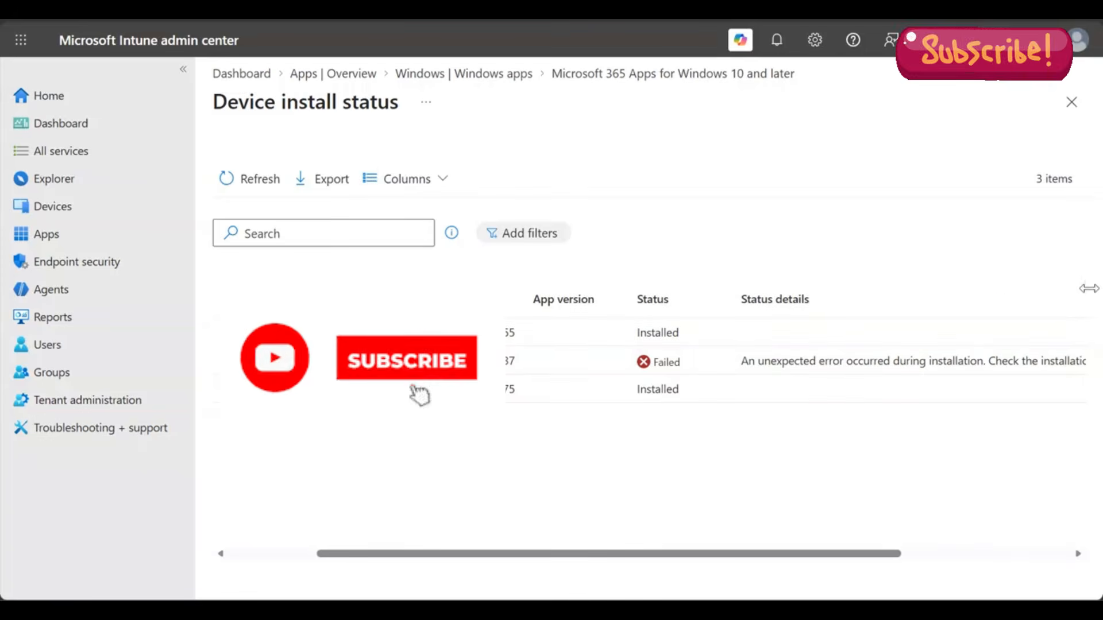
pyautogui.hscroll(4, 970, 314)
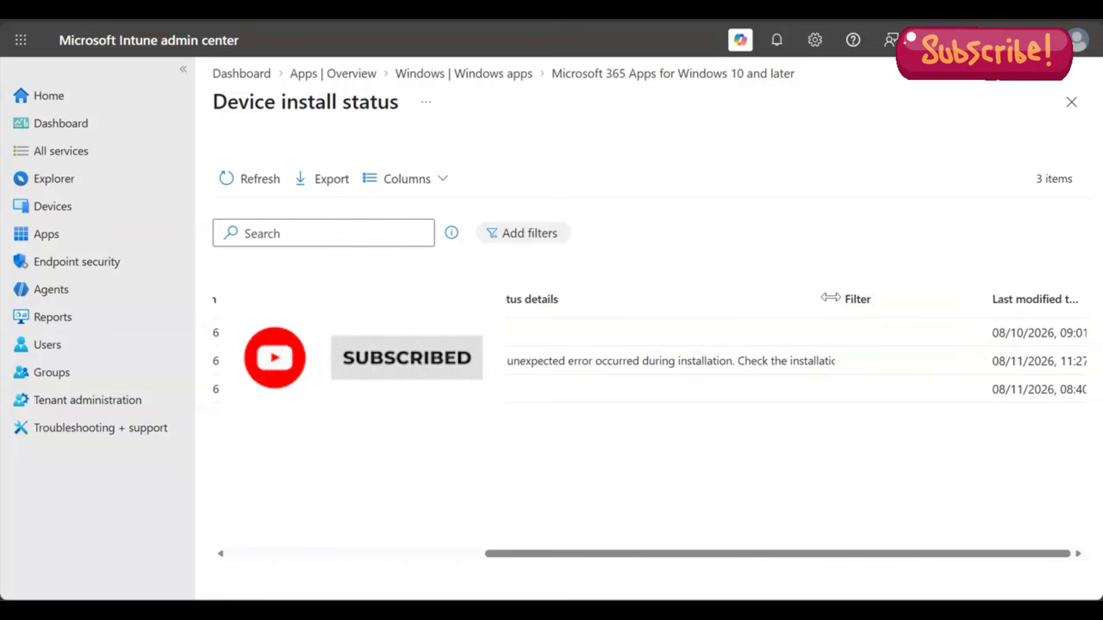
pyautogui.moveTo(837, 298); pyautogui.dragTo(1094, 277)
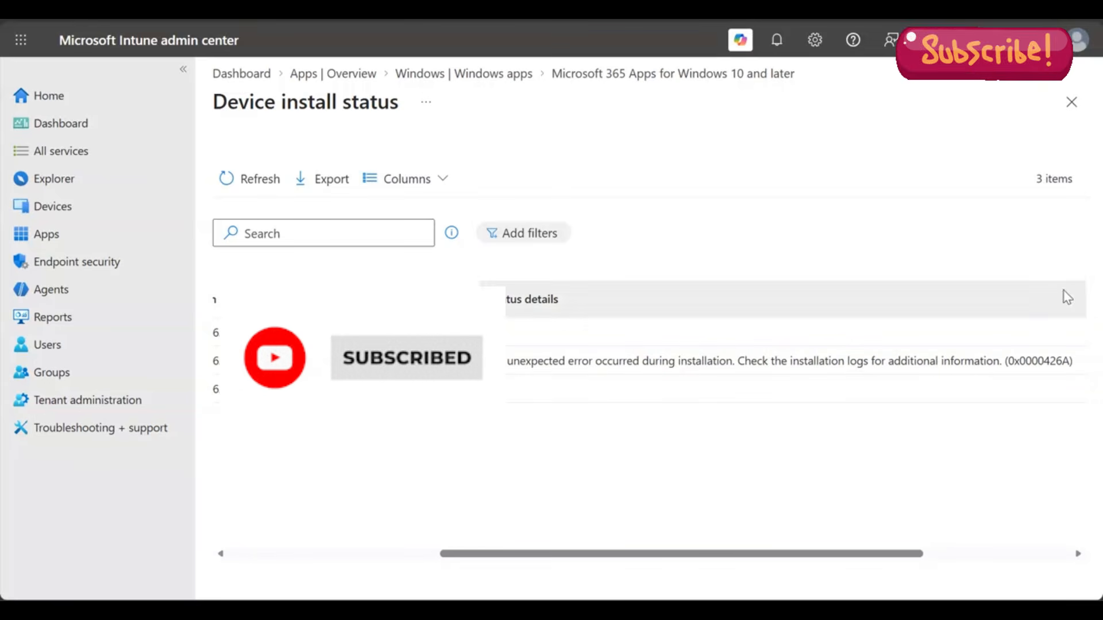
pyautogui.moveTo(889, 556); pyautogui.dragTo(1034, 555)
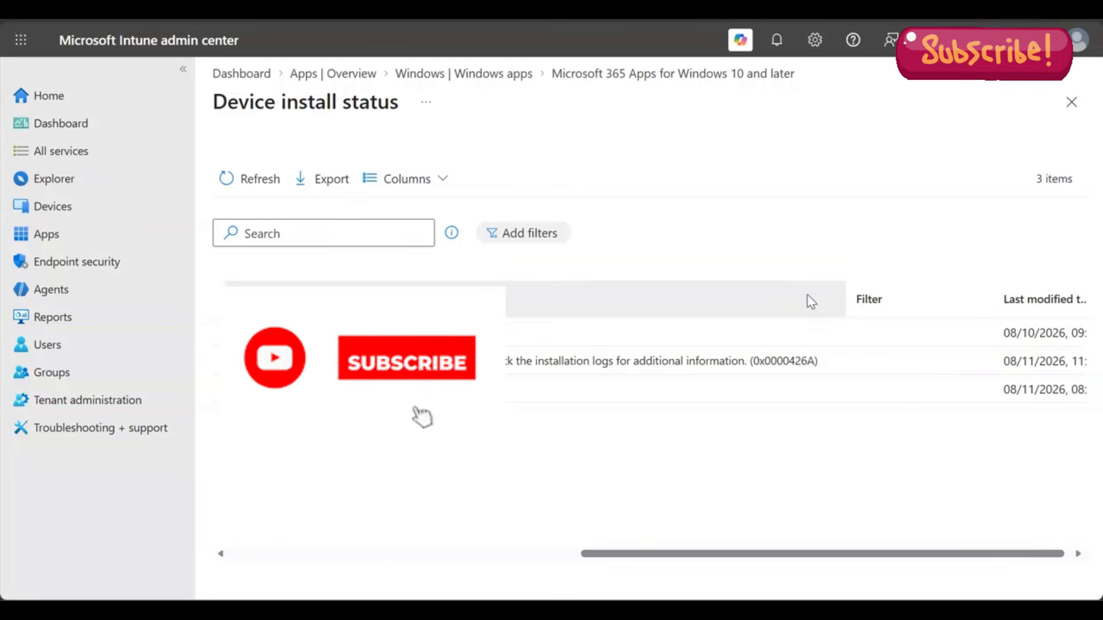
pyautogui.moveTo(845, 296); pyautogui.dragTo(575, 297)
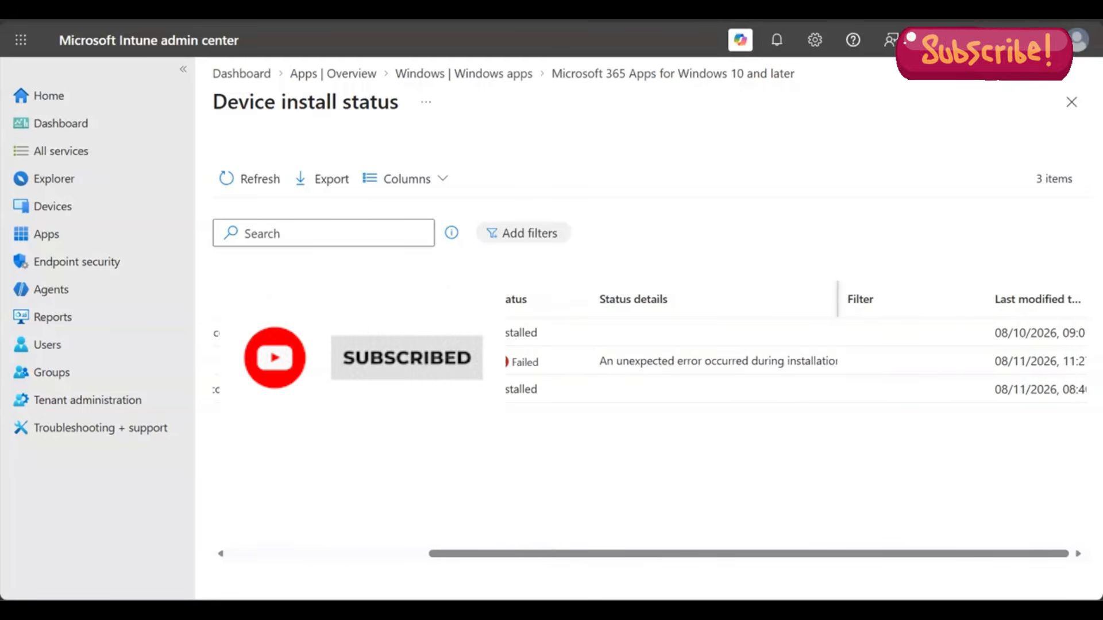
pyautogui.moveTo(468, 555); pyautogui.dragTo(310, 510)
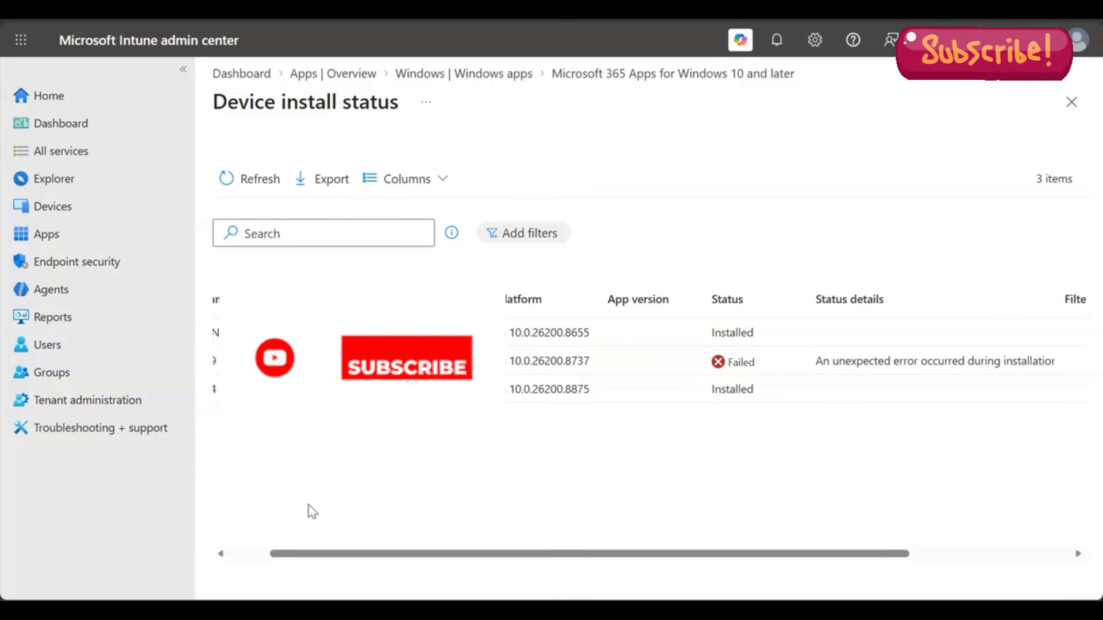
# Search the web in a new tab for "google chrome enterprise download msi" and open the Chrome Enterprise browser download page
pyautogui.hotkey('ctrl', 't')
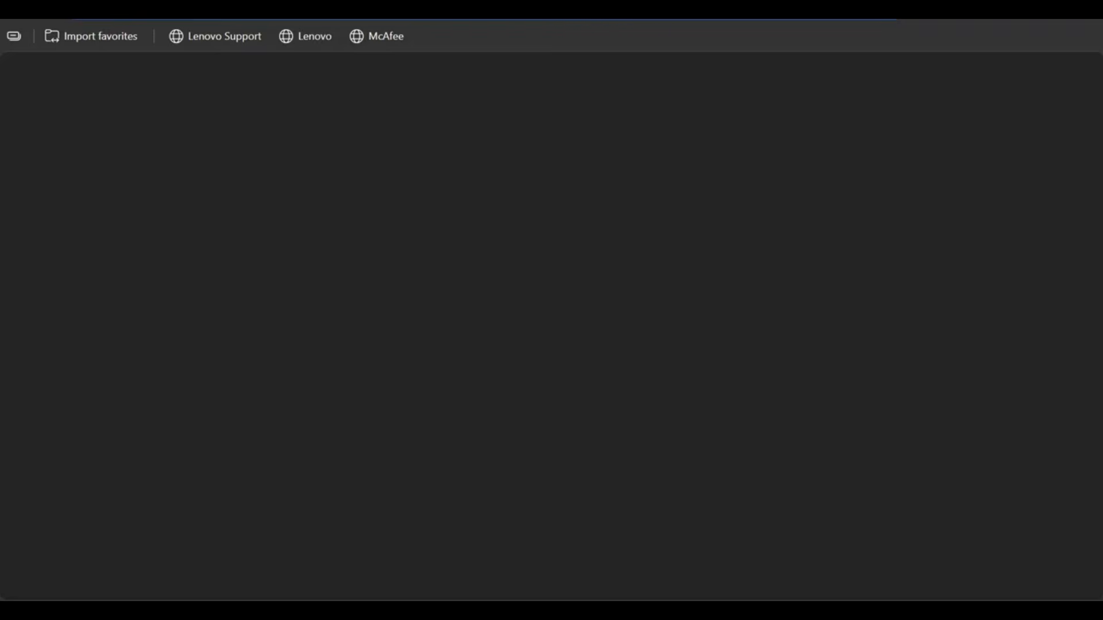
pyautogui.write('goo')
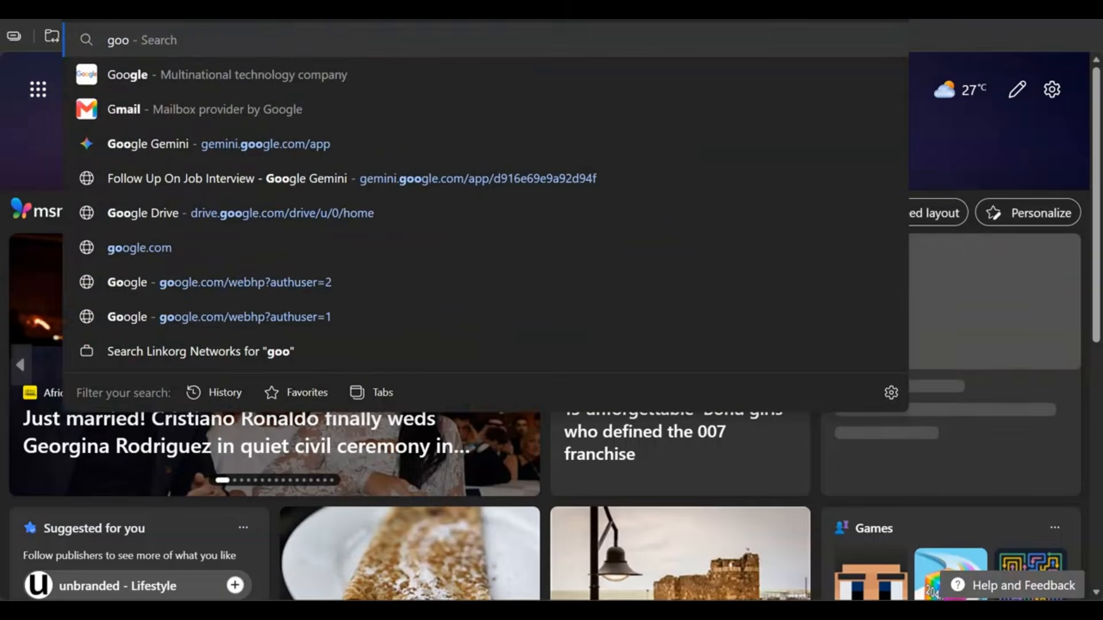
pyautogui.write('gle c')
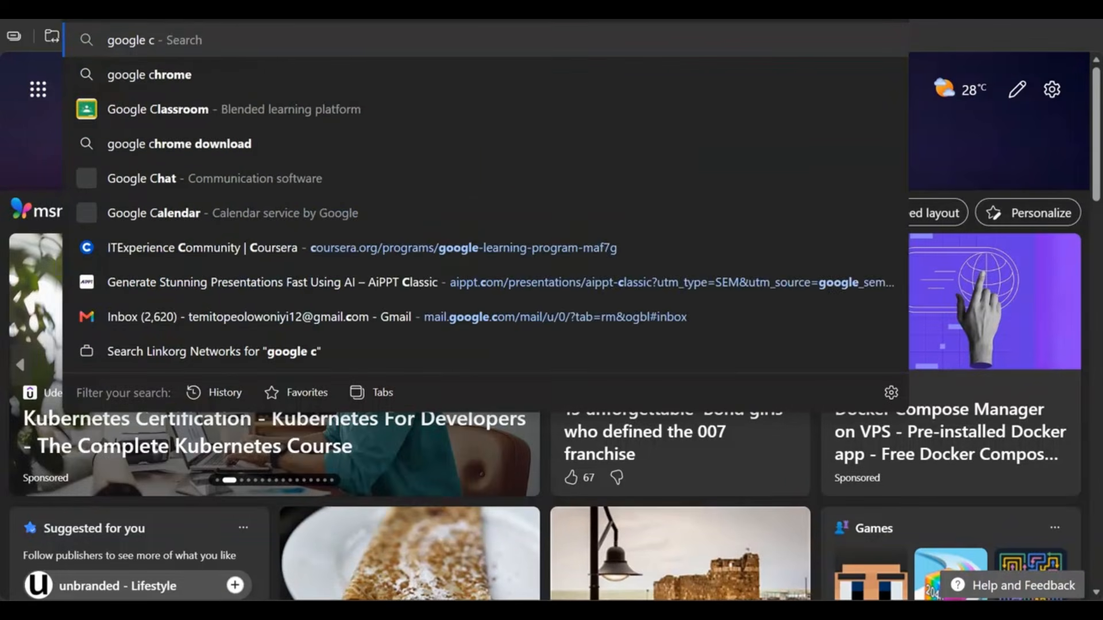
pyautogui.write('hrome enterprise download')
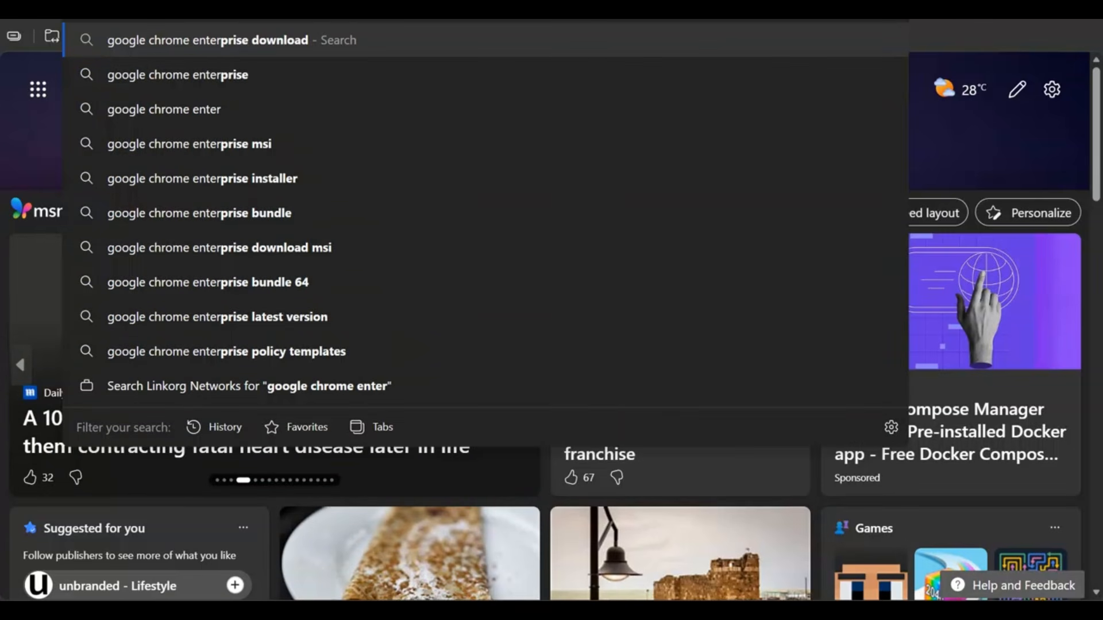
pyautogui.press('Right')
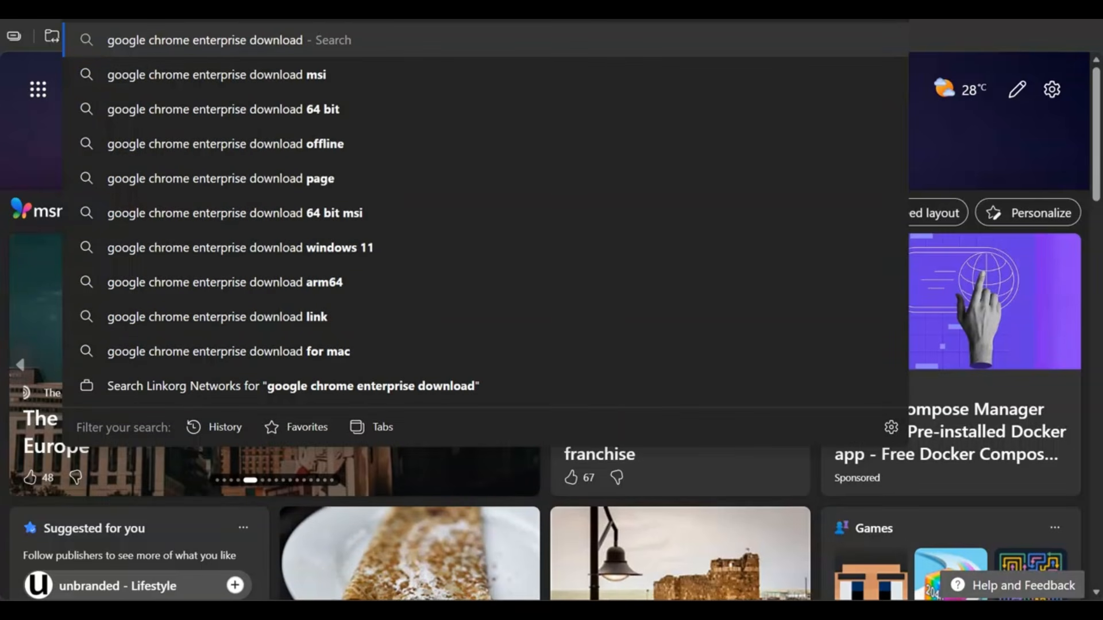
pyautogui.press('Escape')
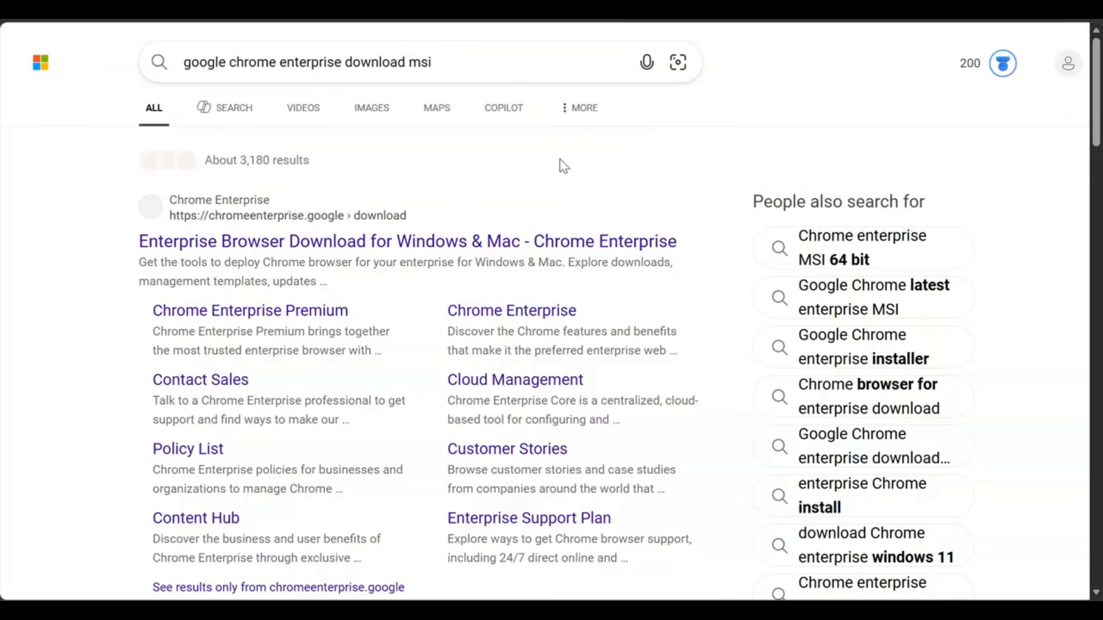
pyautogui.click(366, 241)
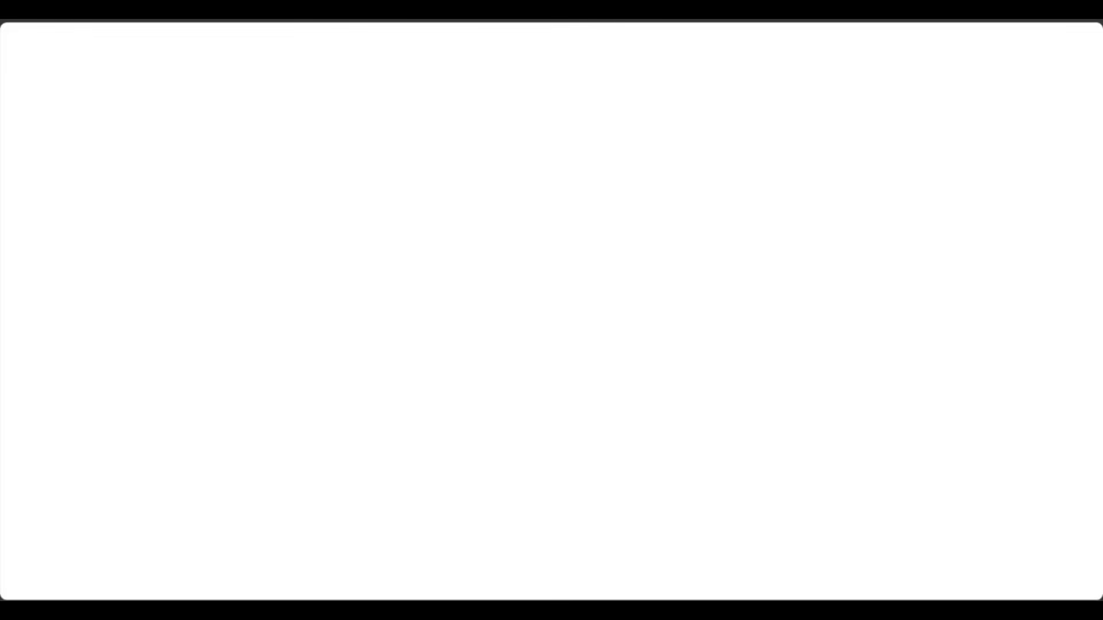
# Switch to File Explorer, maximize its window and open the Windows-SSD (C:) drive
pyautogui.moveTo(259, 614)
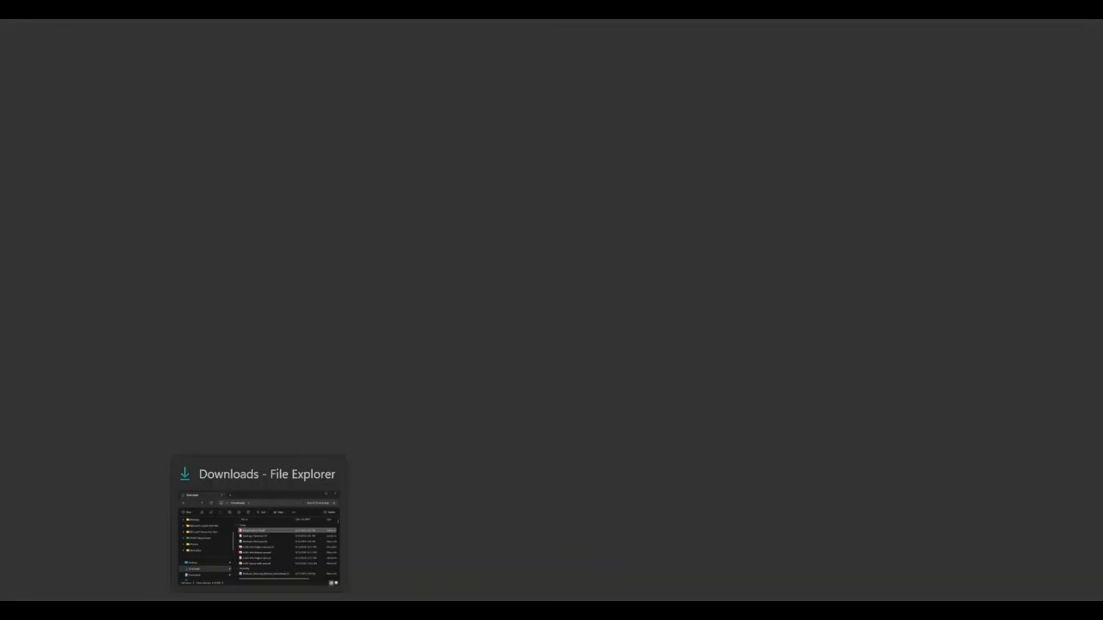
pyautogui.click(253, 475)
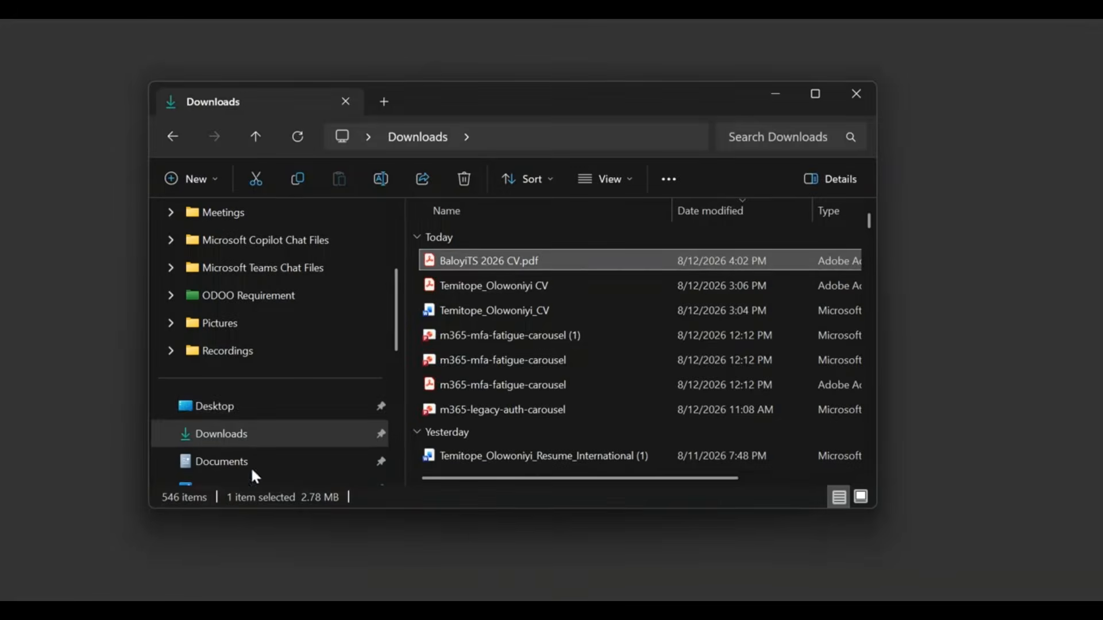
pyautogui.click(816, 95)
pyautogui.scroll(-1, 74, 540)
pyautogui.click(103, 467)
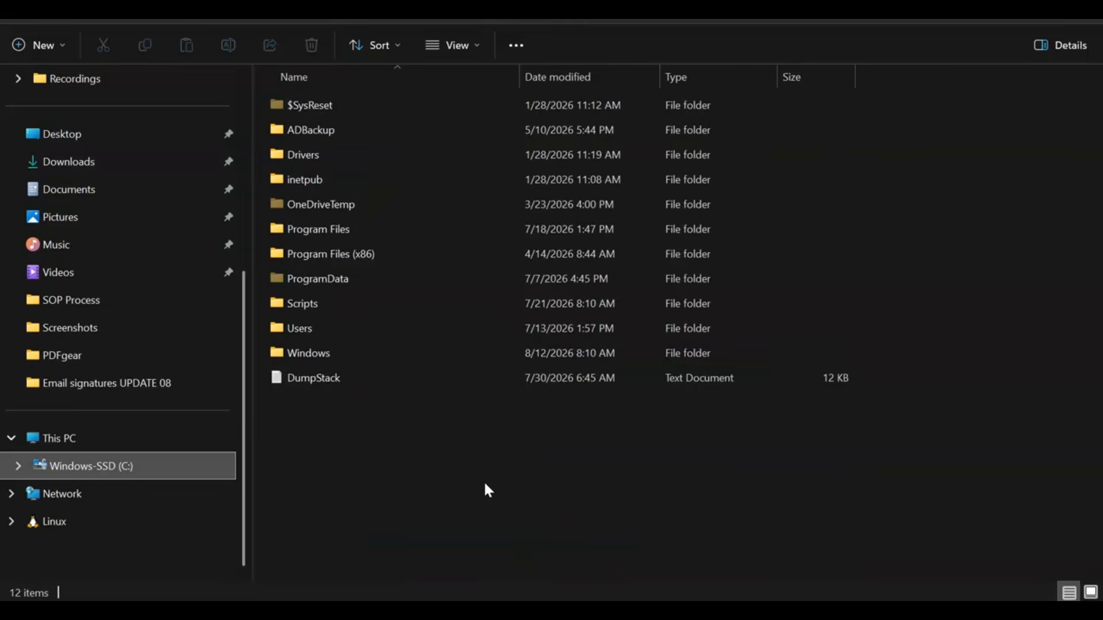
# Create a folder named Intuneapps in the root of the C: drive
pyautogui.rightClick(563, 492)
pyautogui.moveTo(659, 375)
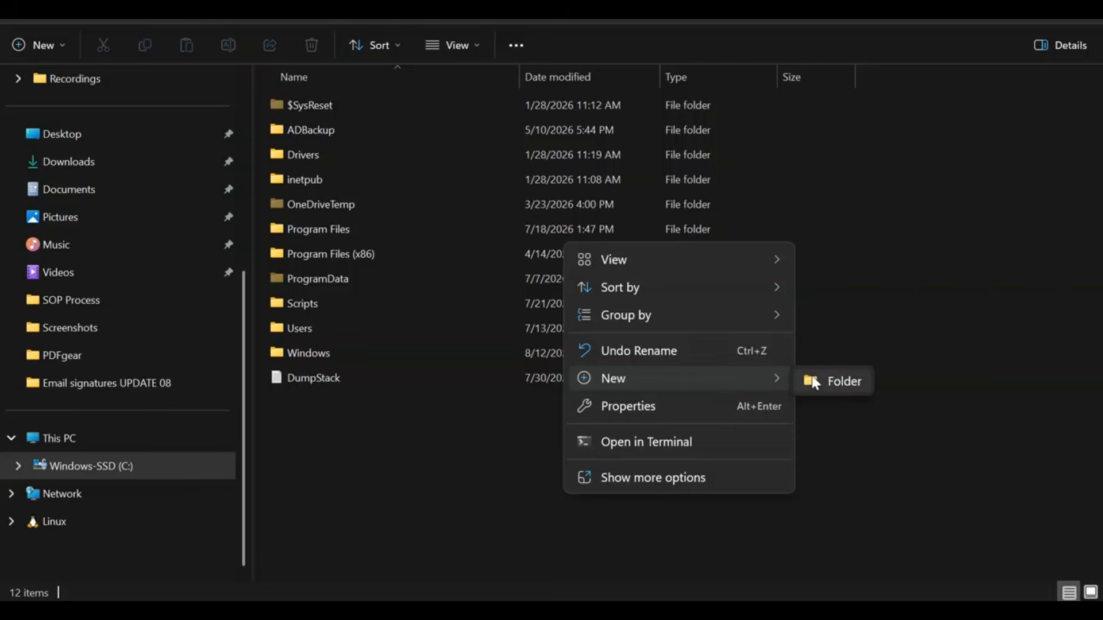
pyautogui.click(834, 381)
pyautogui.press('BackSpace')
pyautogui.write('Intune')
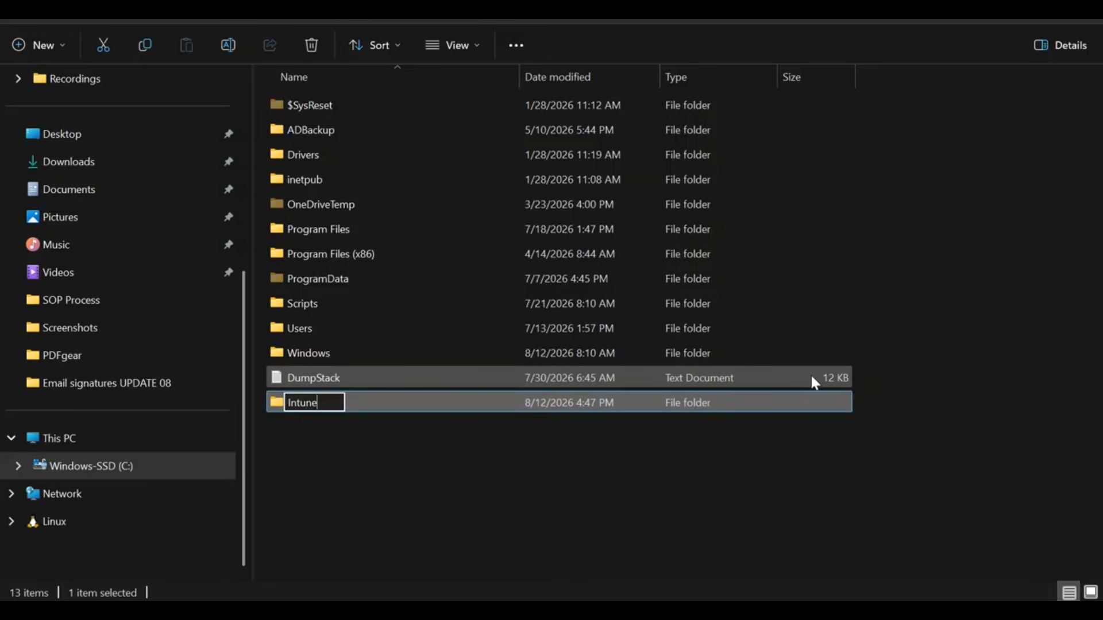
pyautogui.write('apps')
pyautogui.press('Return')
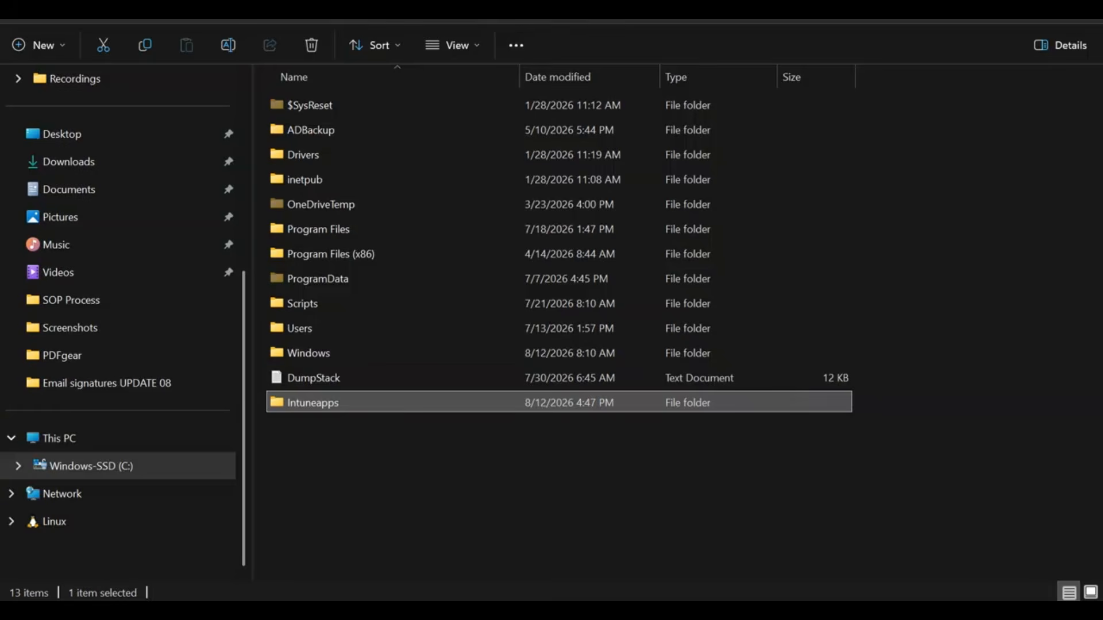
# Switch to Edge and look through the Chrome Enterprise download page for the Windows installer options
pyautogui.moveTo(397, 611)
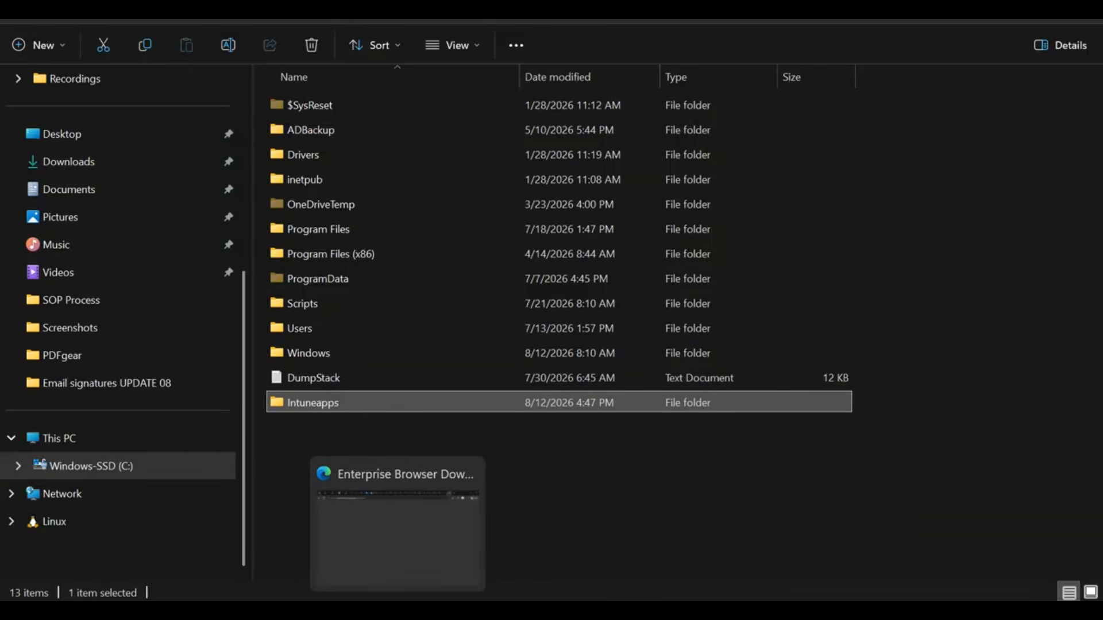
pyautogui.click(397, 611)
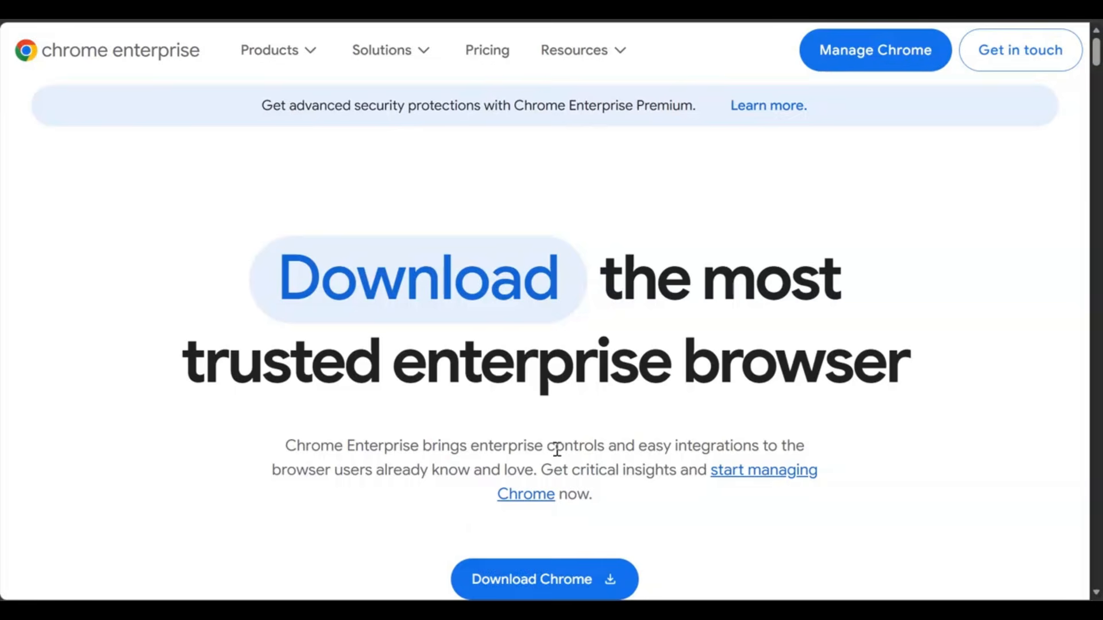
pyautogui.scroll(-5, 556, 450)
pyautogui.scroll(-15, 556, 449)
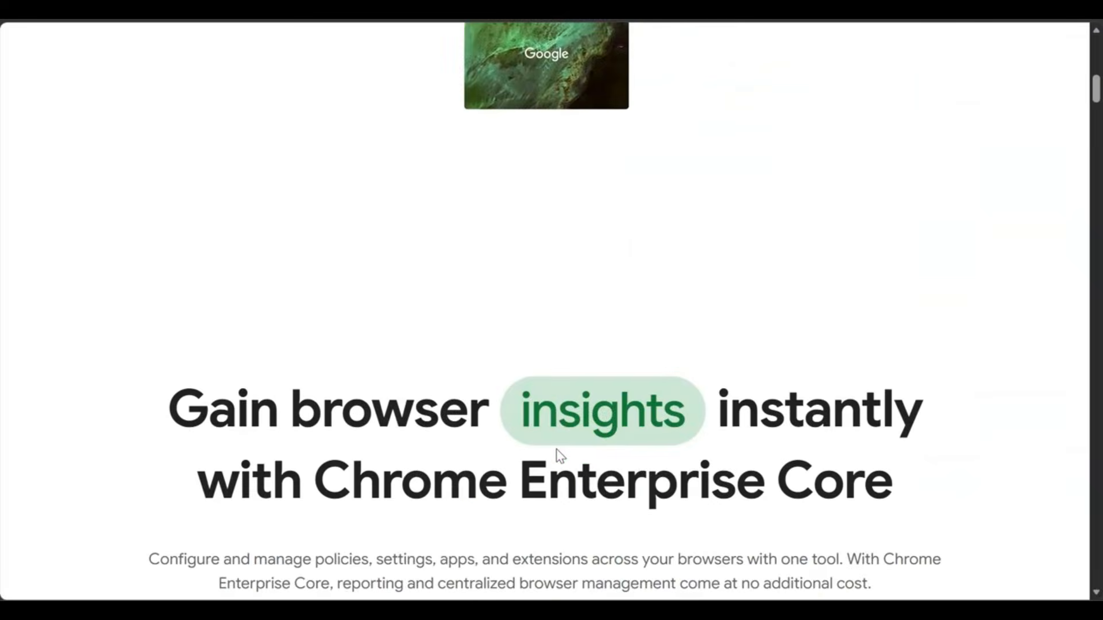
pyautogui.scroll(-15, 556, 449)
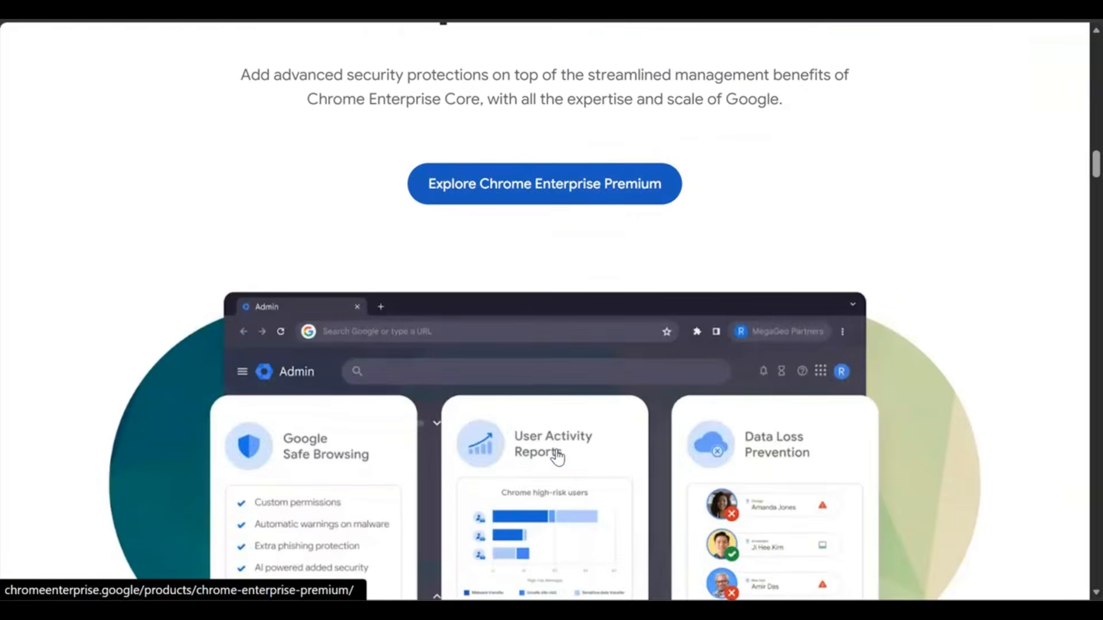
pyautogui.scroll(-15, 556, 449)
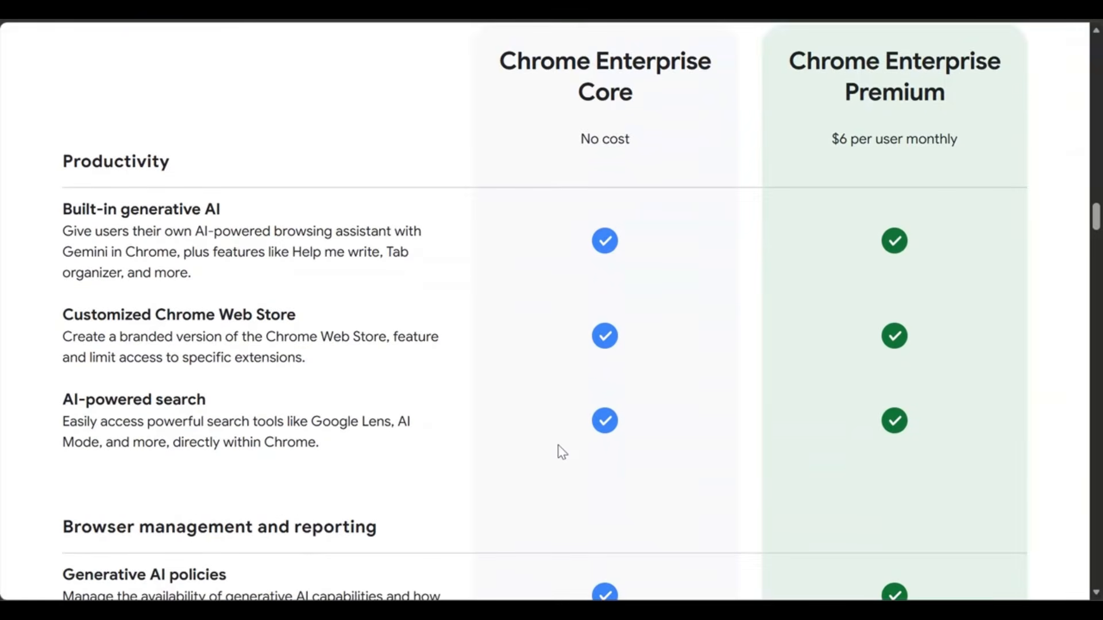
pyautogui.scroll(-15, 561, 440)
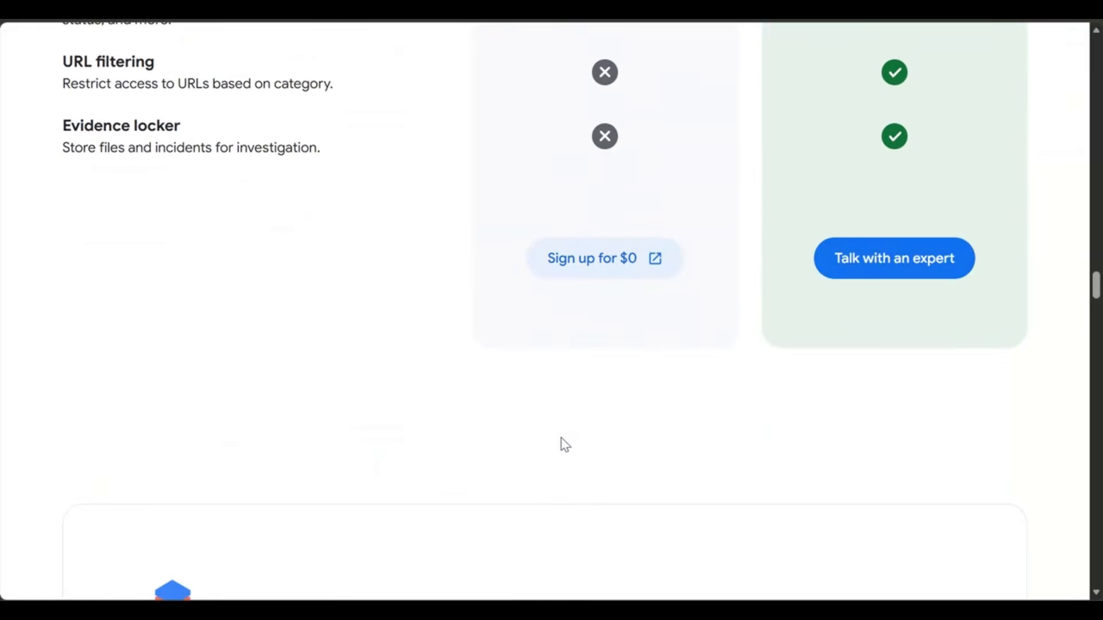
pyautogui.scroll(-15, 563, 444)
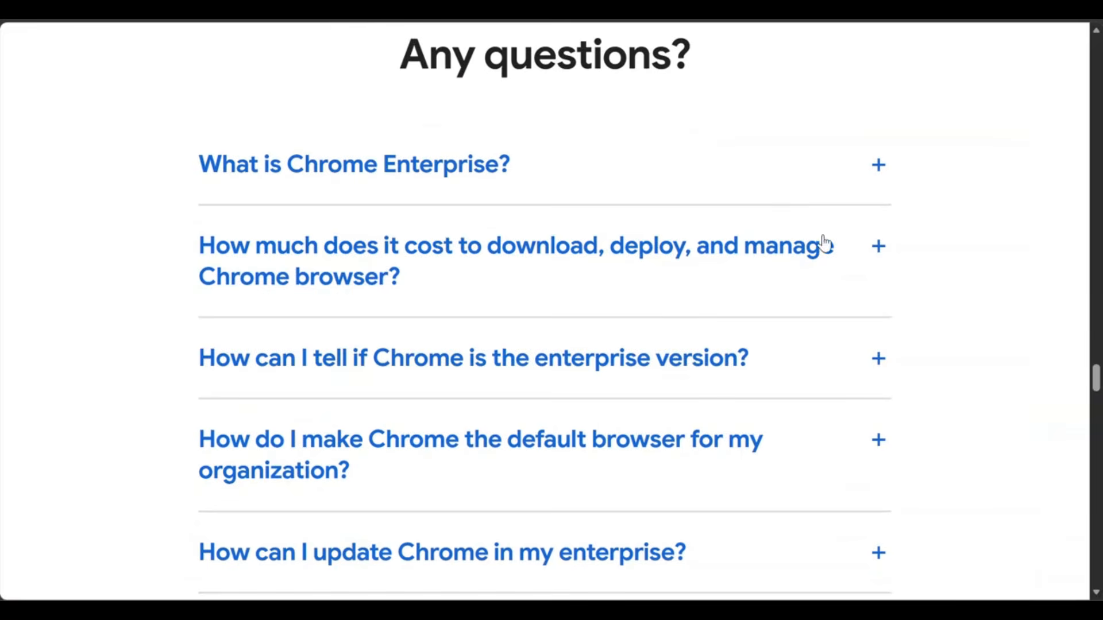
pyautogui.scroll(-20, 718, 322)
pyautogui.scroll(-7, 723, 315)
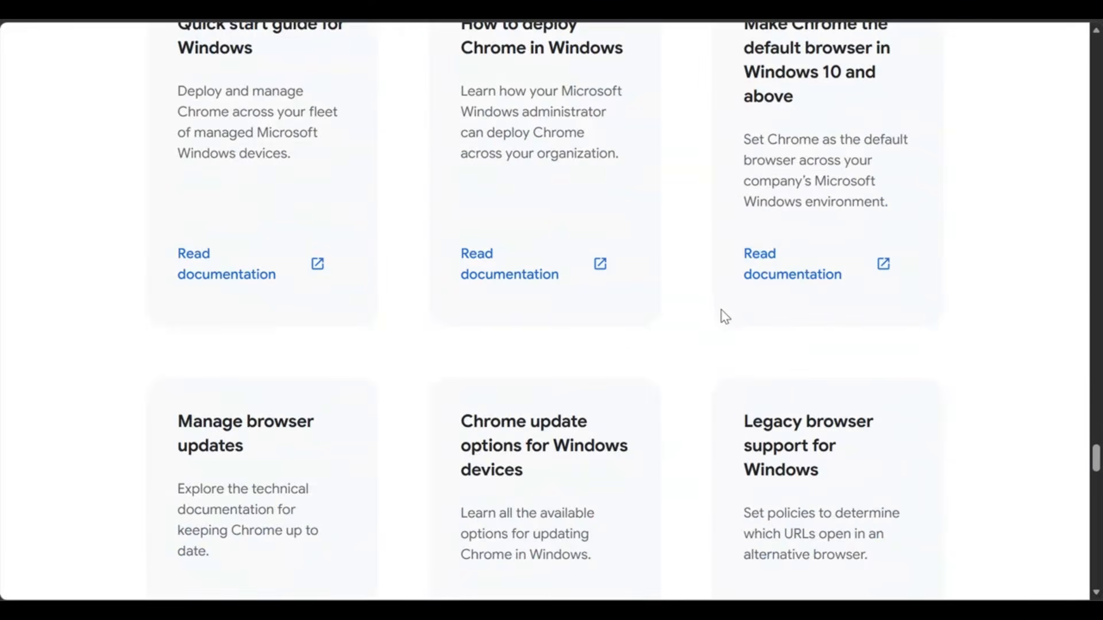
pyautogui.scroll(4, 725, 317)
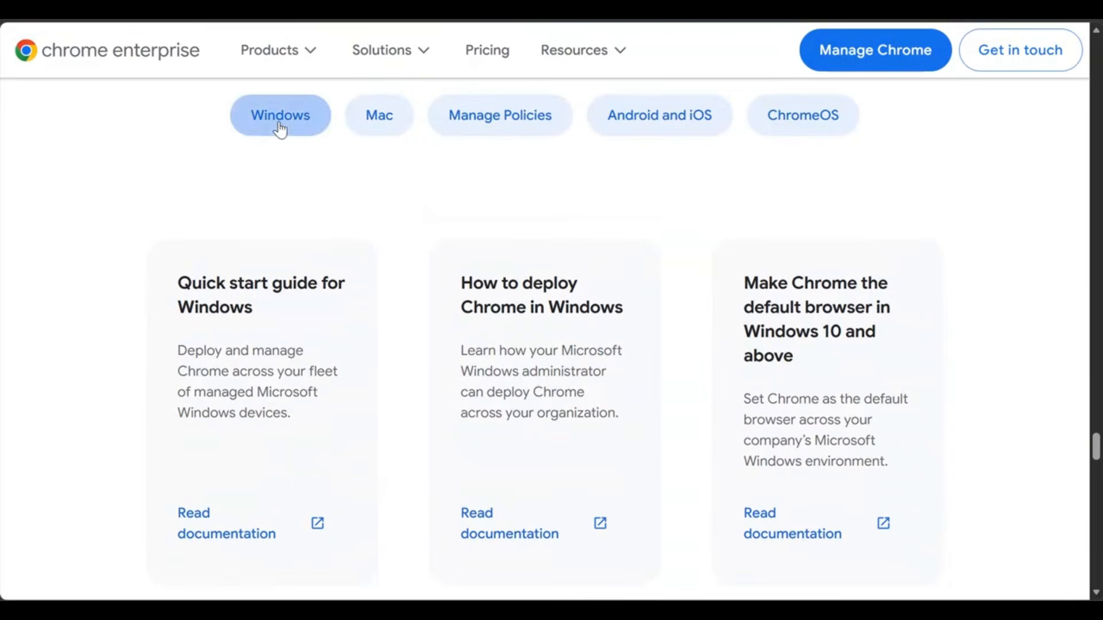
pyautogui.scroll(-10, 406, 217)
pyautogui.scroll(-15, 440, 215)
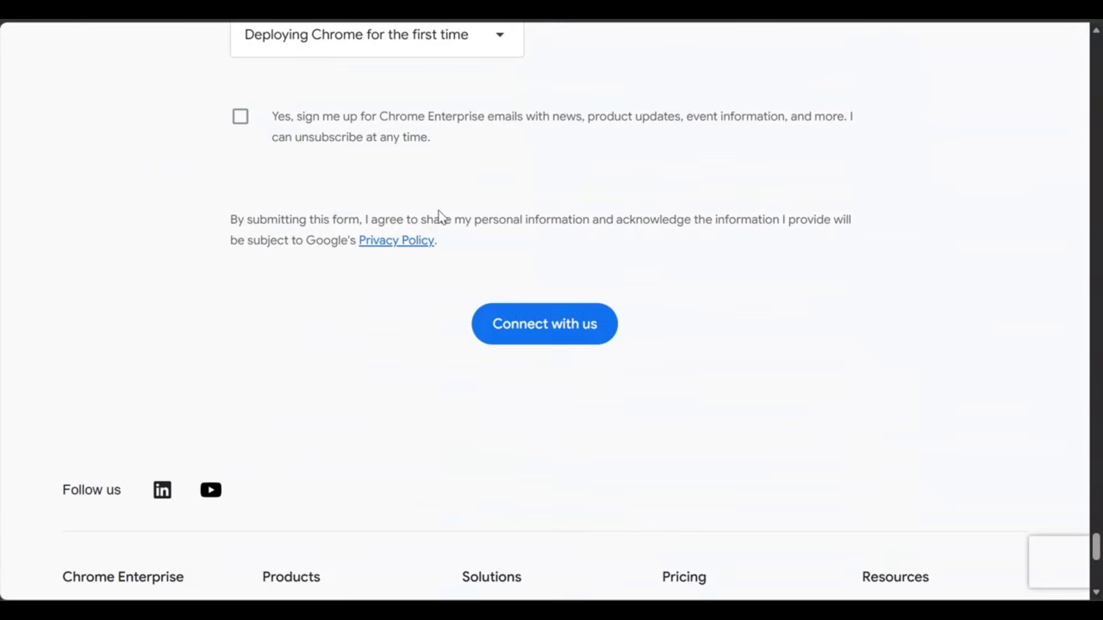
pyautogui.scroll(6, 445, 207)
pyautogui.scroll(20, 444, 196)
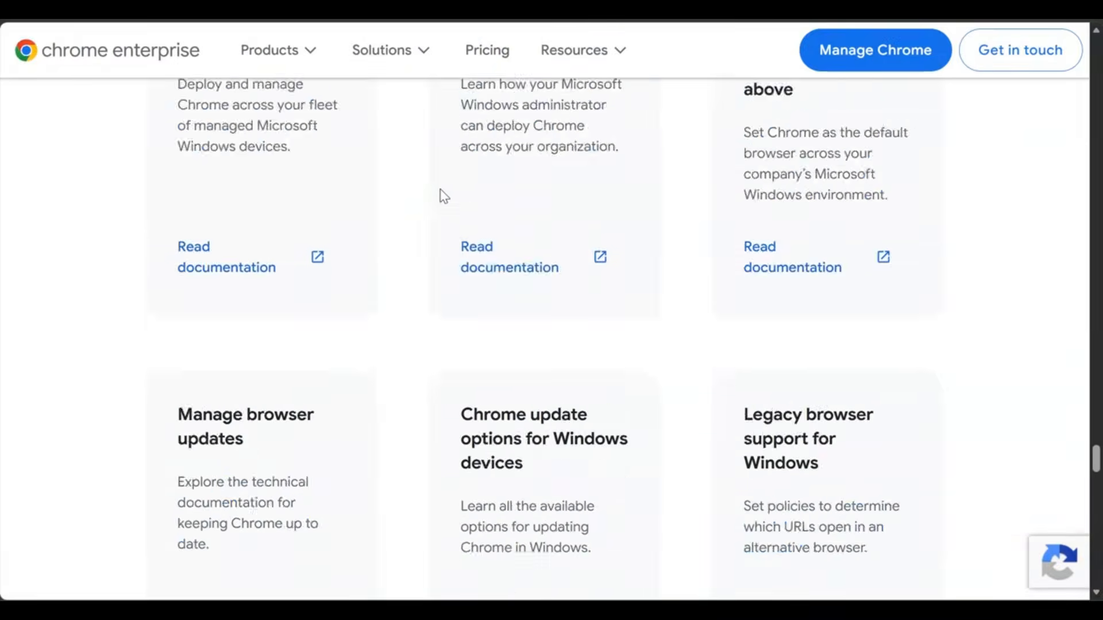
pyautogui.scroll(20, 444, 196)
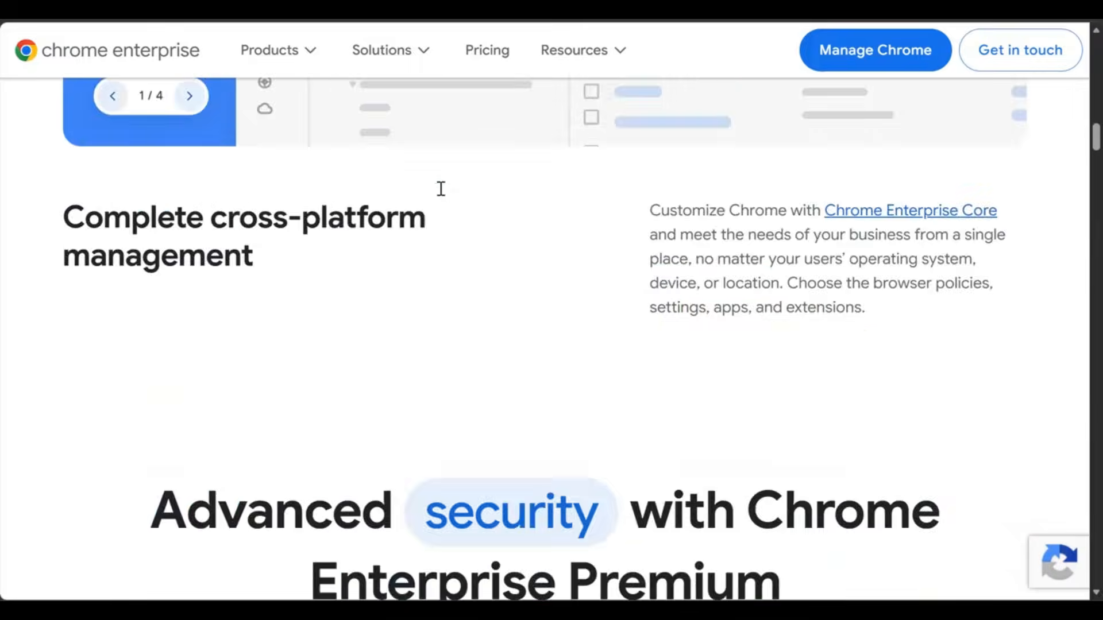
# Download the Chrome browser for Windows from the download options, choosing the MSI file type and the Stable channel
pyautogui.scroll(-1, 481, 249)
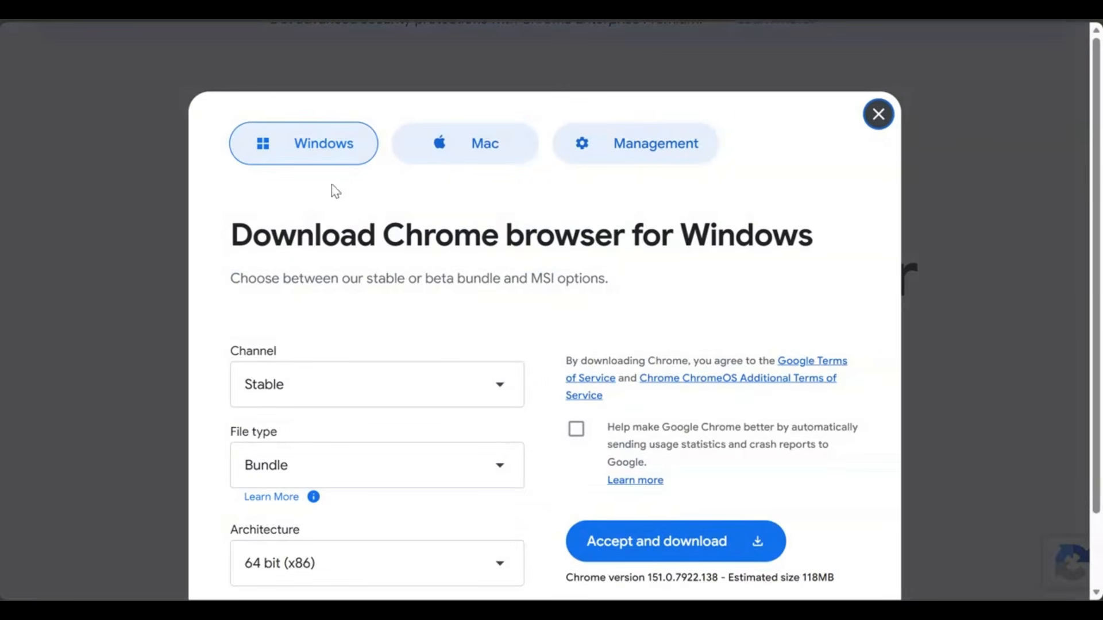
pyautogui.scroll(-1, 494, 304)
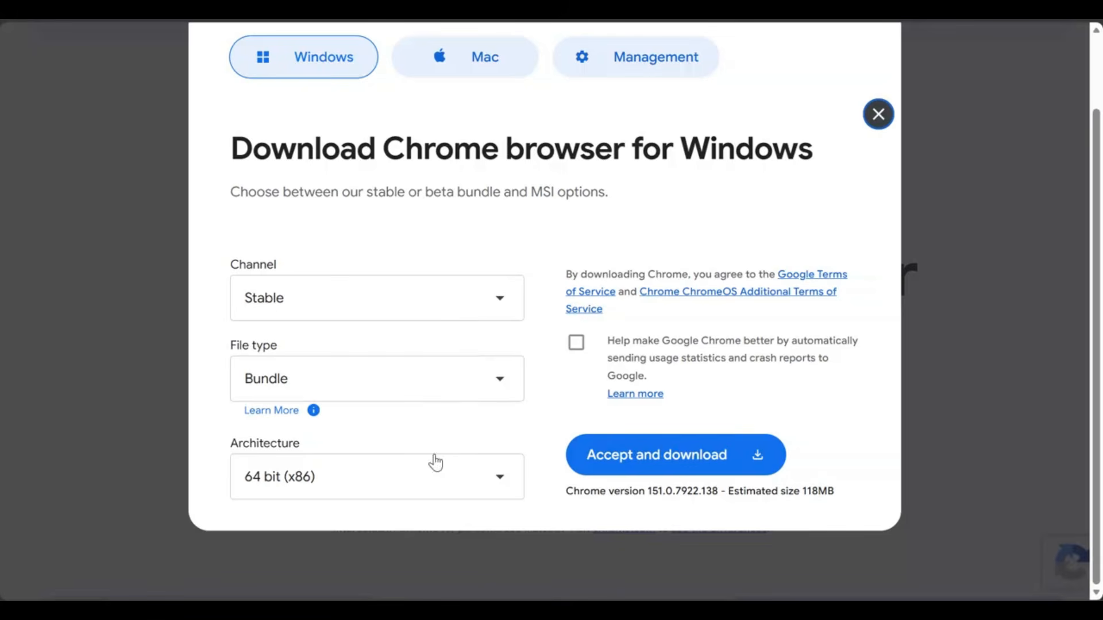
pyautogui.click(470, 391)
pyautogui.click(460, 442)
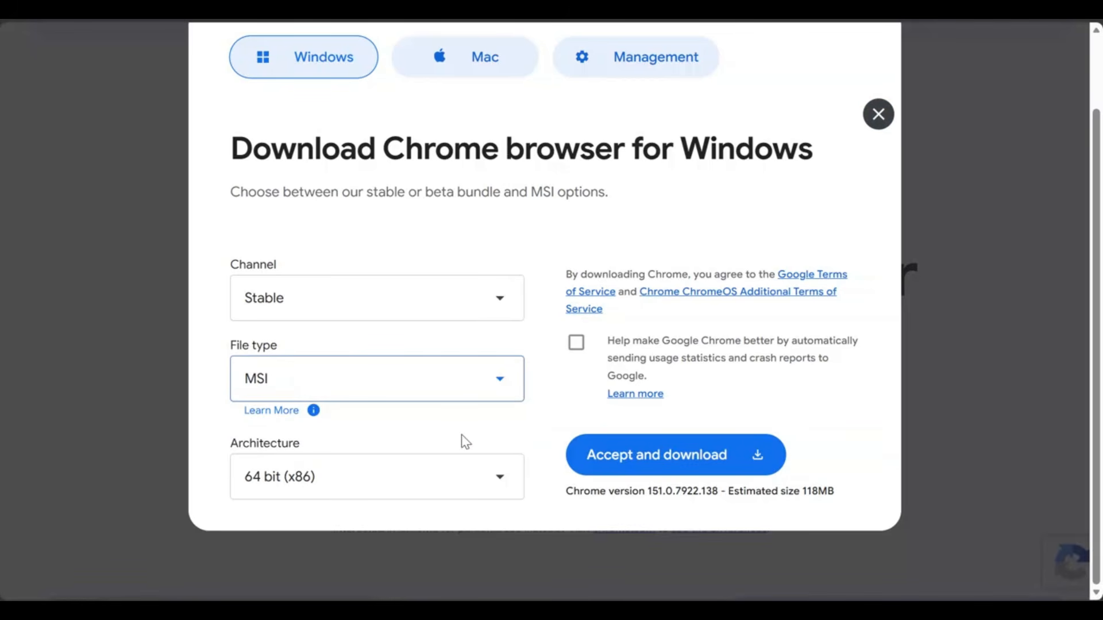
pyautogui.click(500, 310)
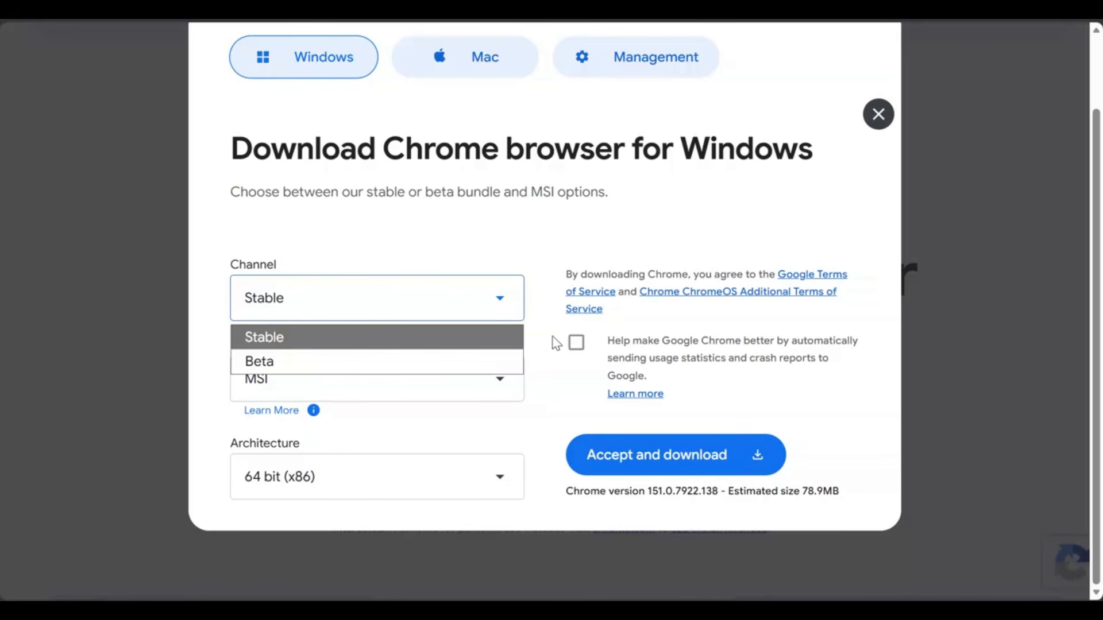
pyautogui.click(455, 345)
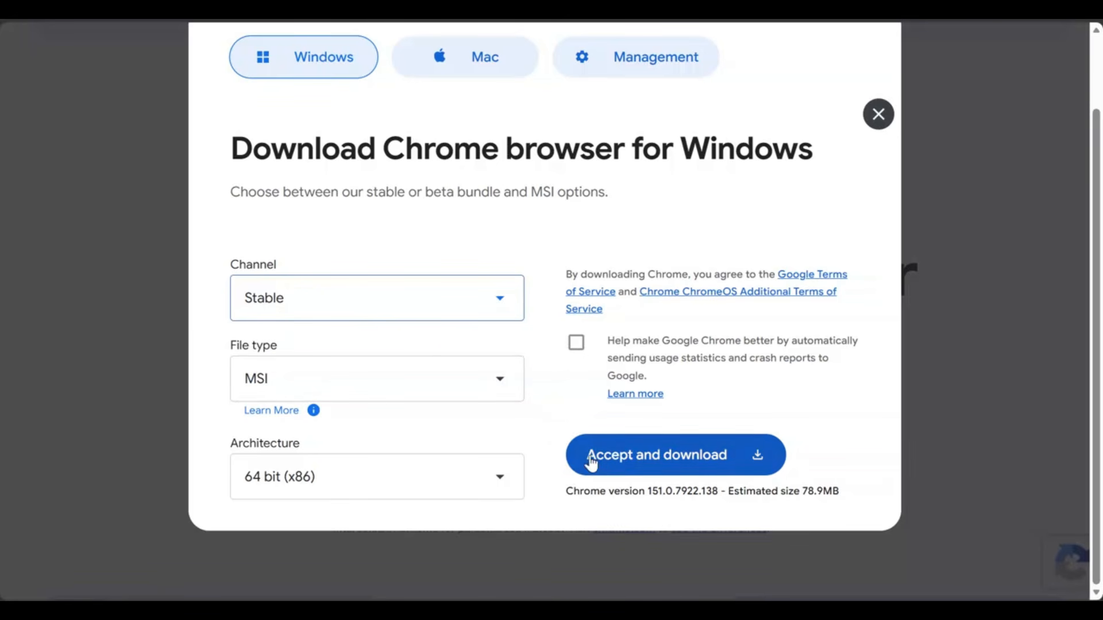
pyautogui.click(645, 458)
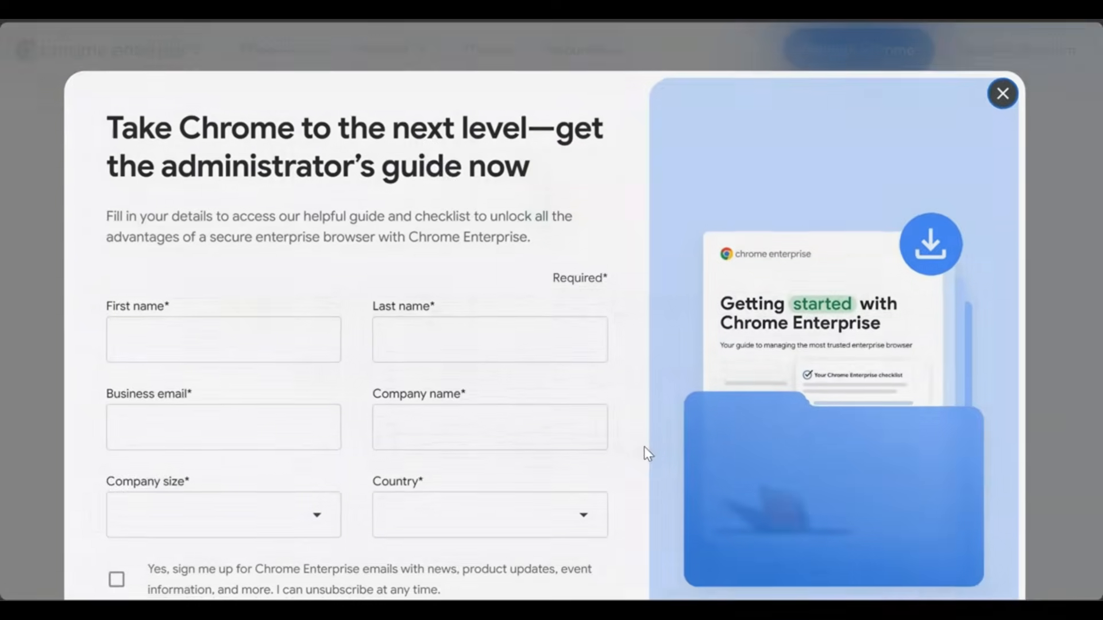
# Look over the administrator's guide sign-up form and dismiss it without filling it in
pyautogui.scroll(-3, 498, 406)
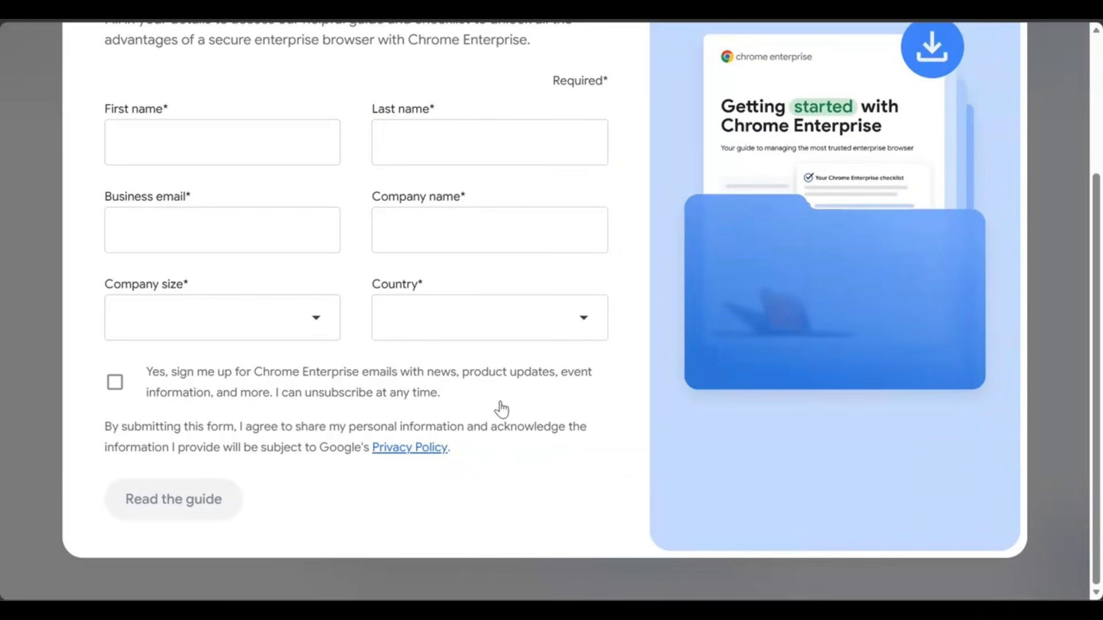
pyautogui.scroll(3, 509, 403)
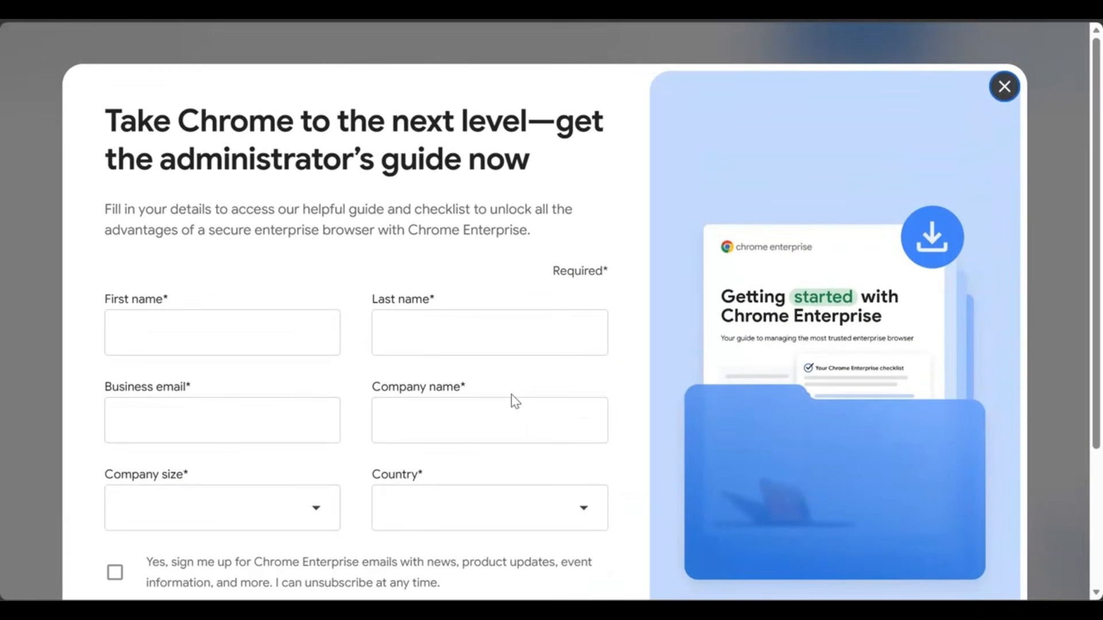
pyautogui.scroll(-3, 513, 411)
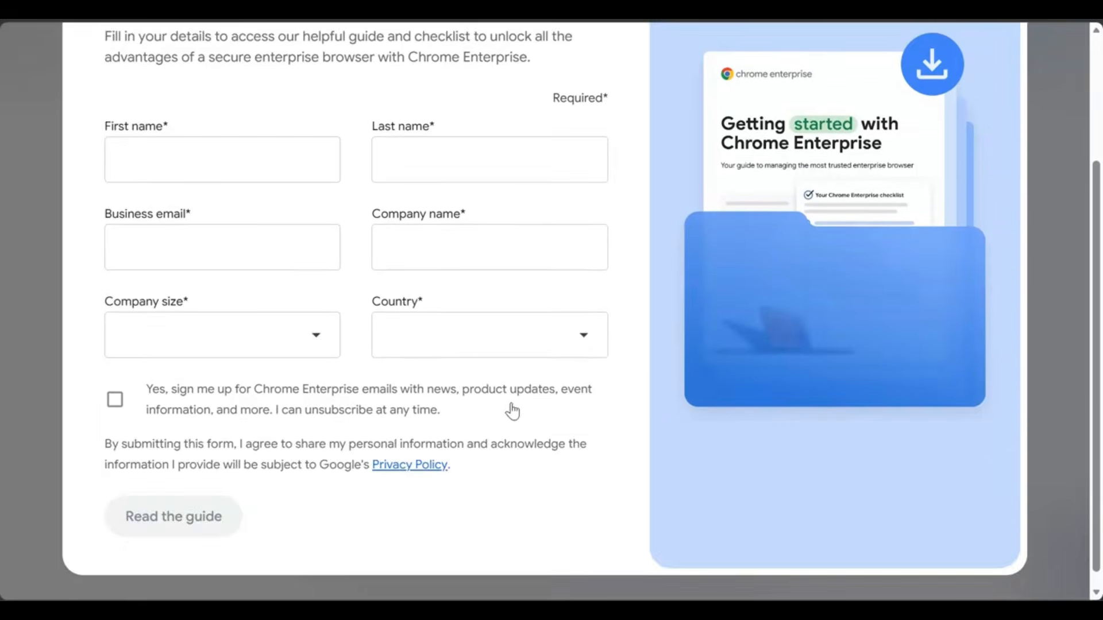
pyautogui.scroll(3, 517, 338)
pyautogui.click(1005, 95)
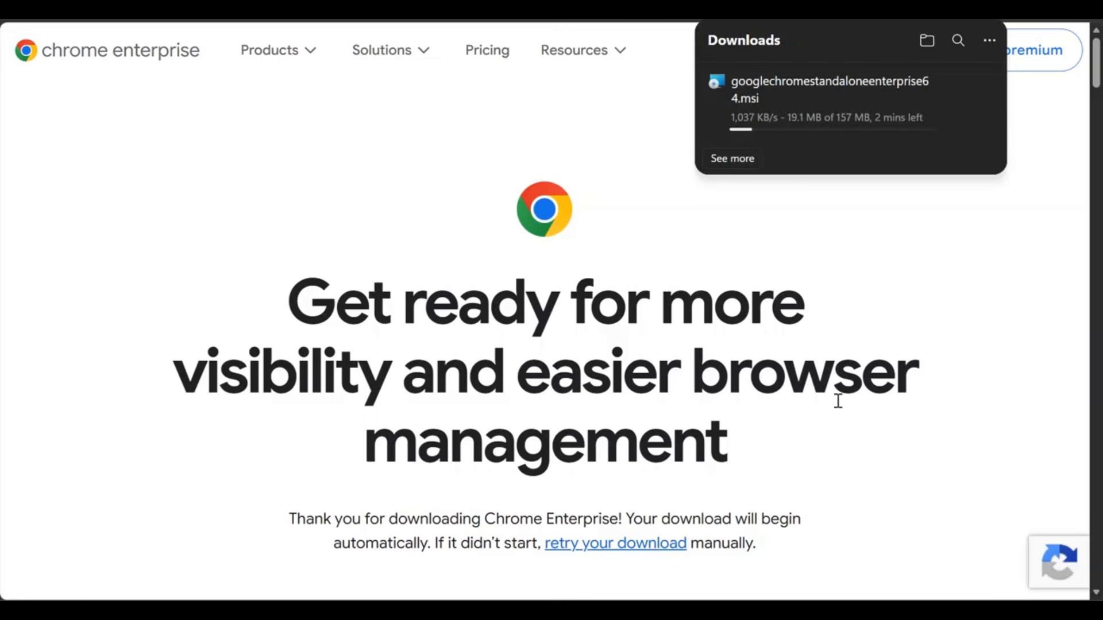
# Switch to File Explorer and create a subfolder named Chrome inside the Intuneapps folder
pyautogui.moveTo(258, 610)
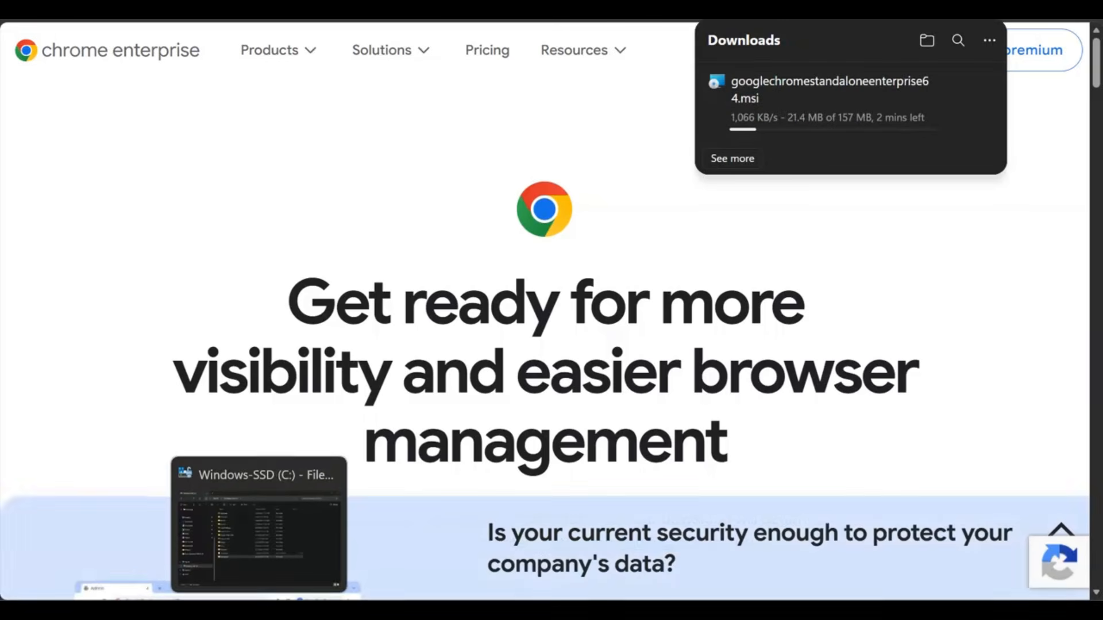
pyautogui.click(288, 560)
pyautogui.click(336, 402)
pyautogui.doubleClick(384, 402)
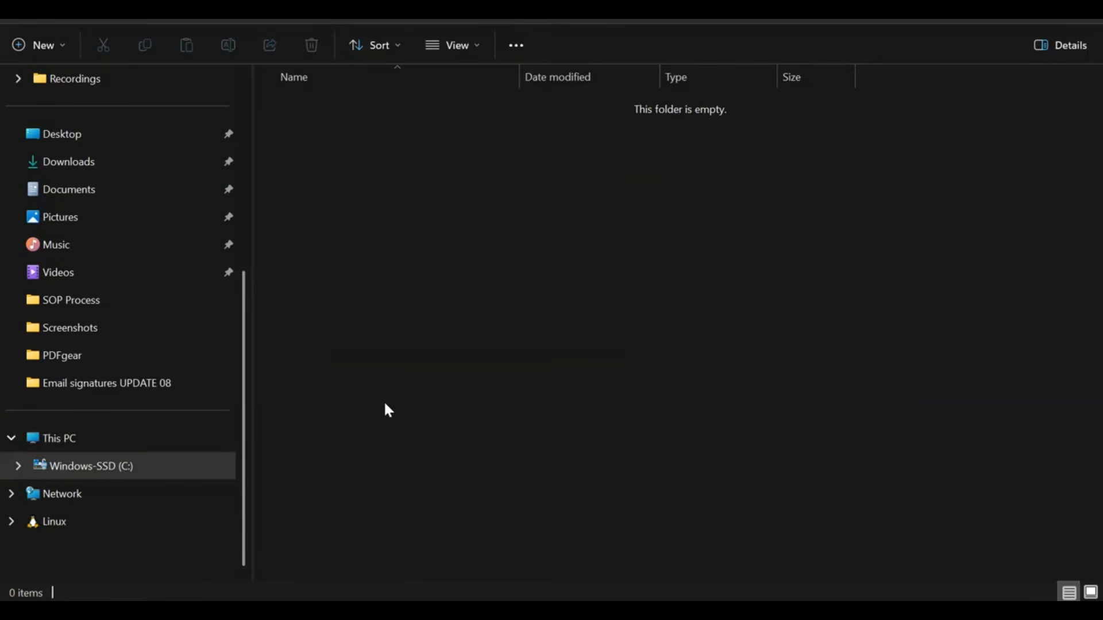
pyautogui.rightClick(420, 304)
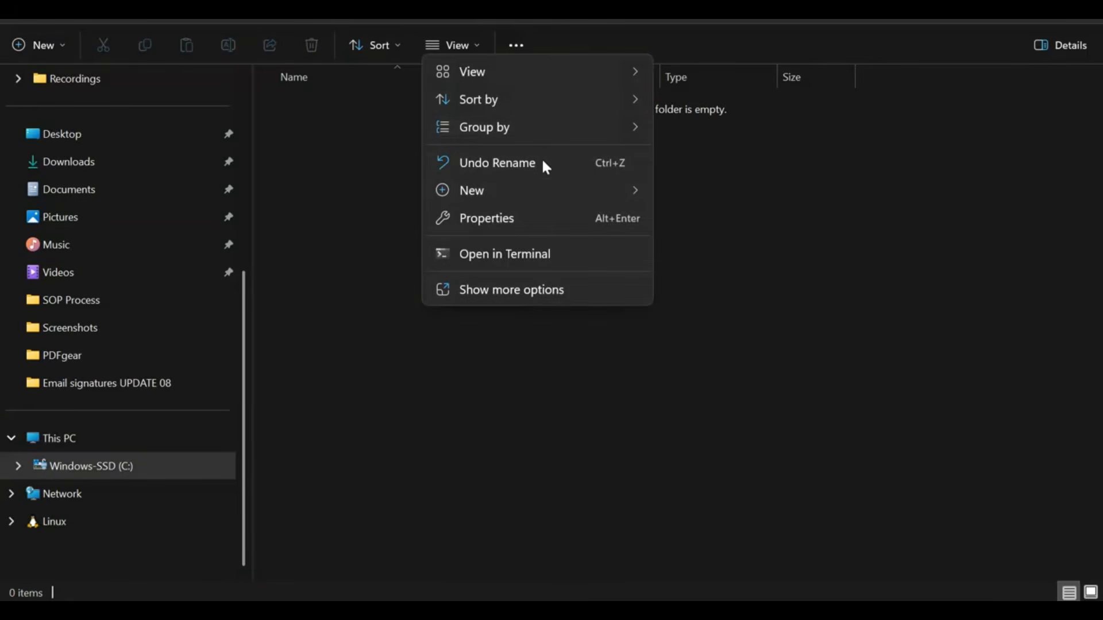
pyautogui.moveTo(544, 186)
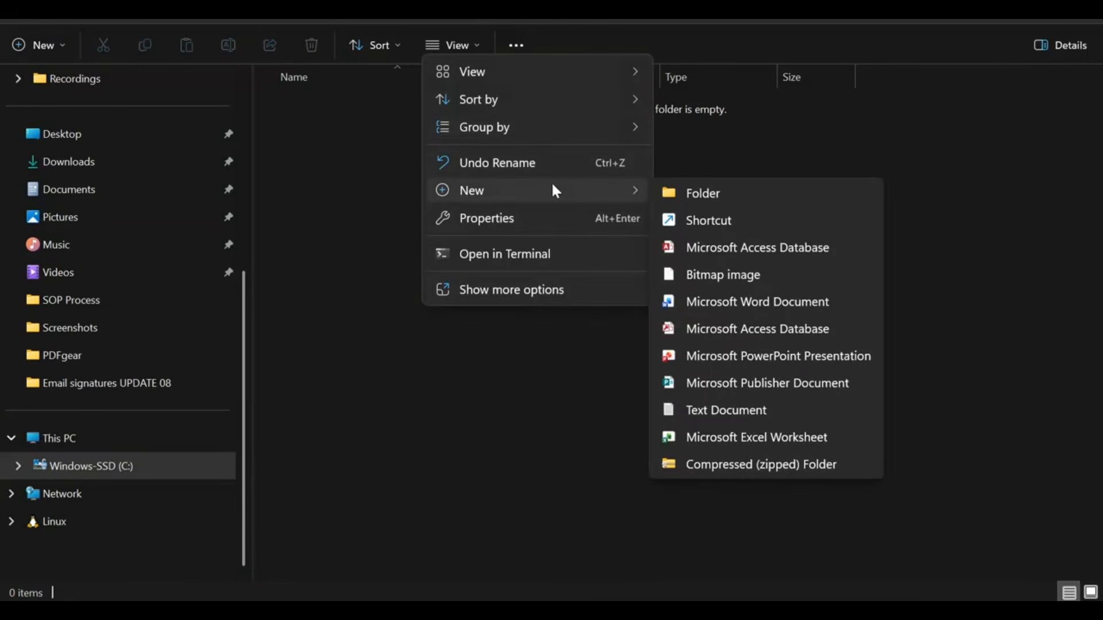
pyautogui.click(701, 190)
pyautogui.press('BackSpace')
pyautogui.write('chrome')
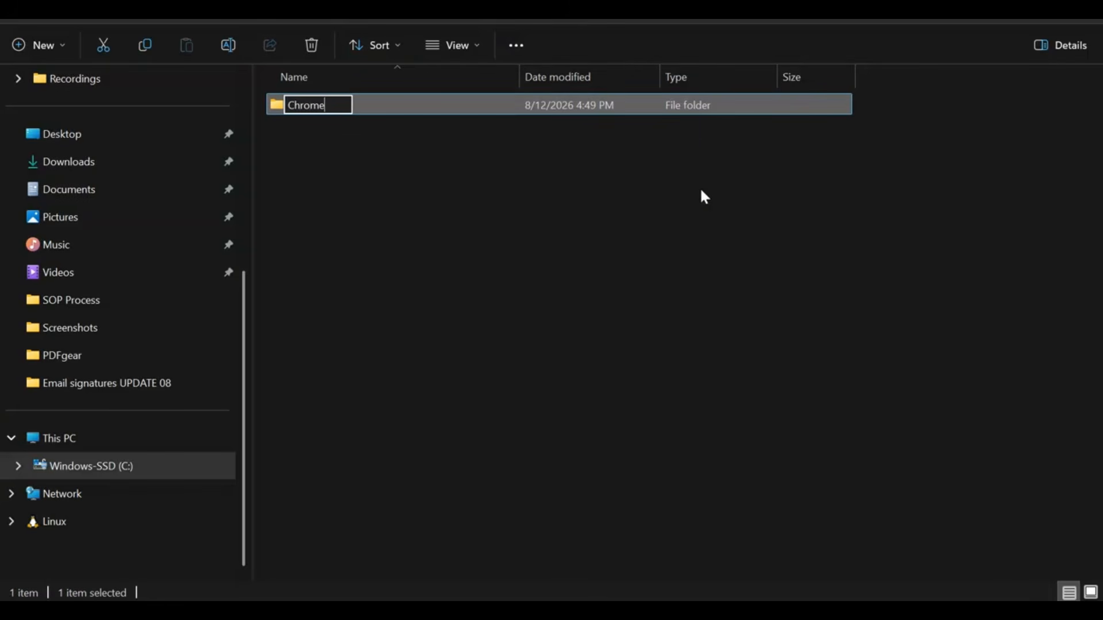
pyautogui.press('Return')
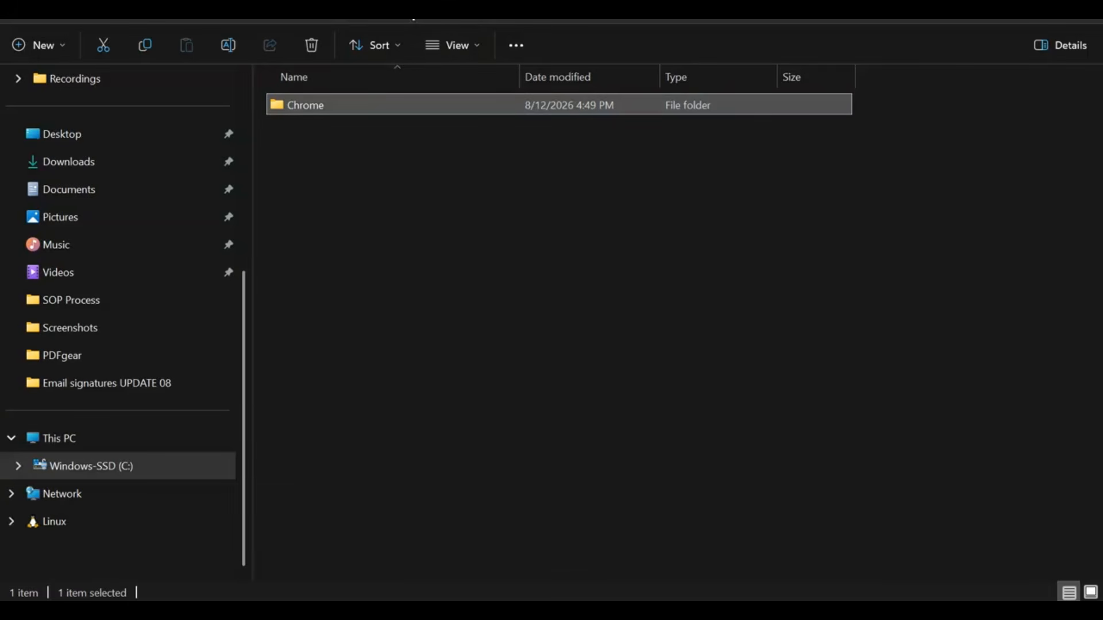
# Return to the root of the C: drive, switch back to Edge and open a new tab
pyautogui.click(413, 19)
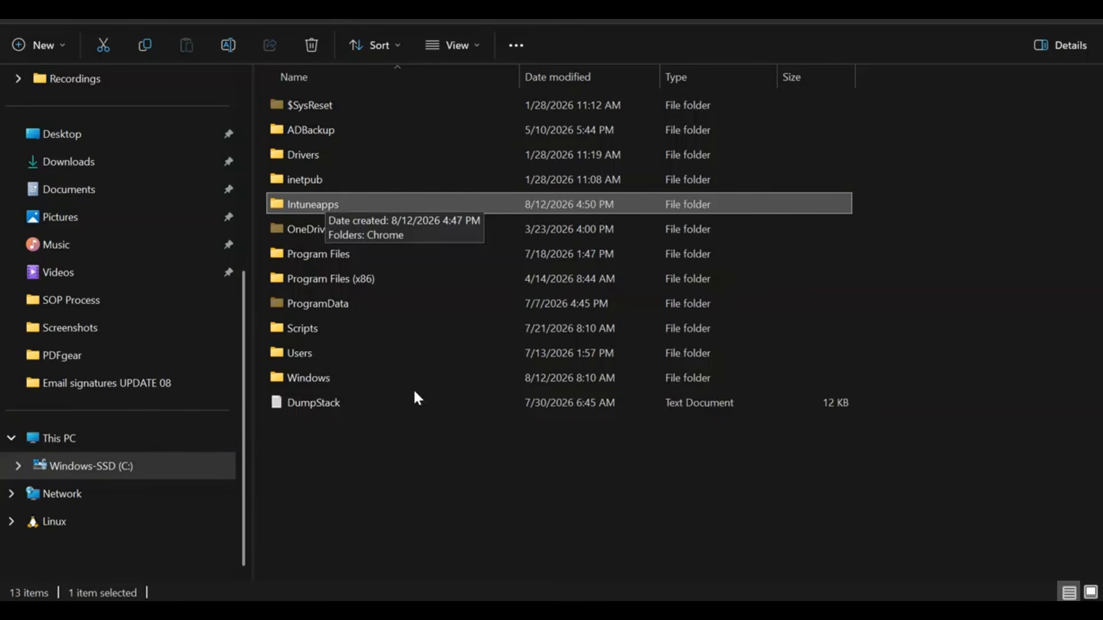
pyautogui.click(398, 610)
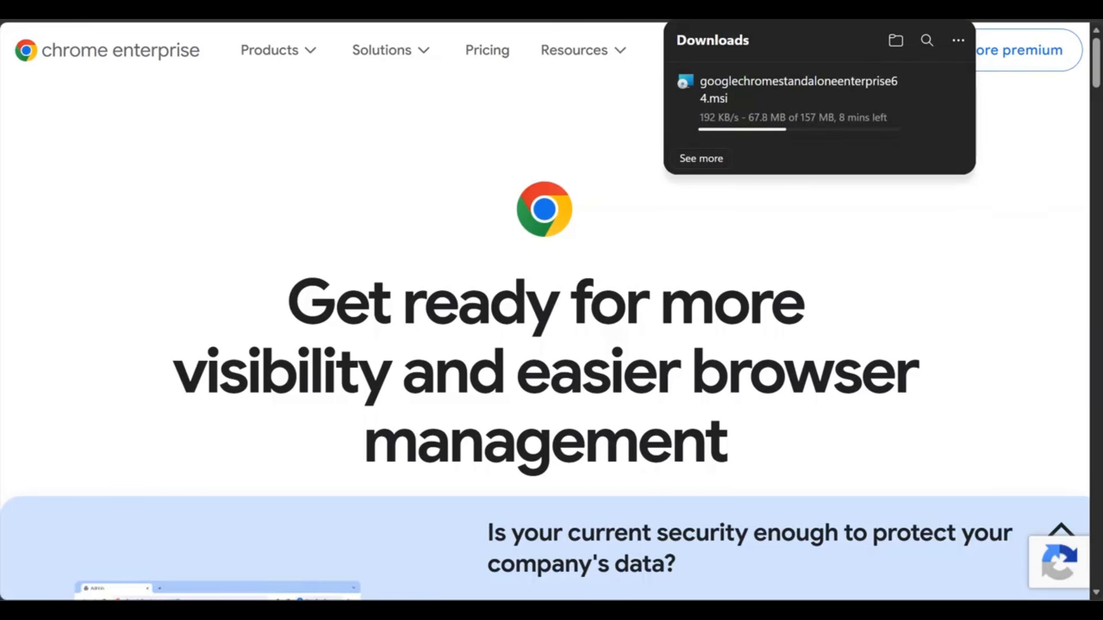
pyautogui.hotkey('ctrl', 't')
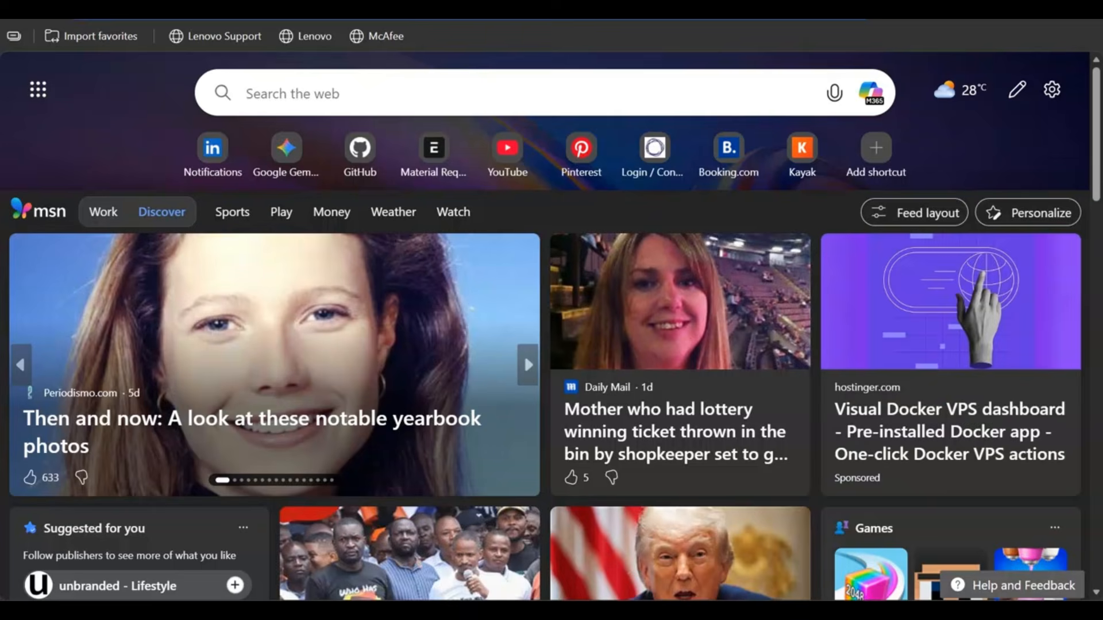
pyautogui.click(527, 362)
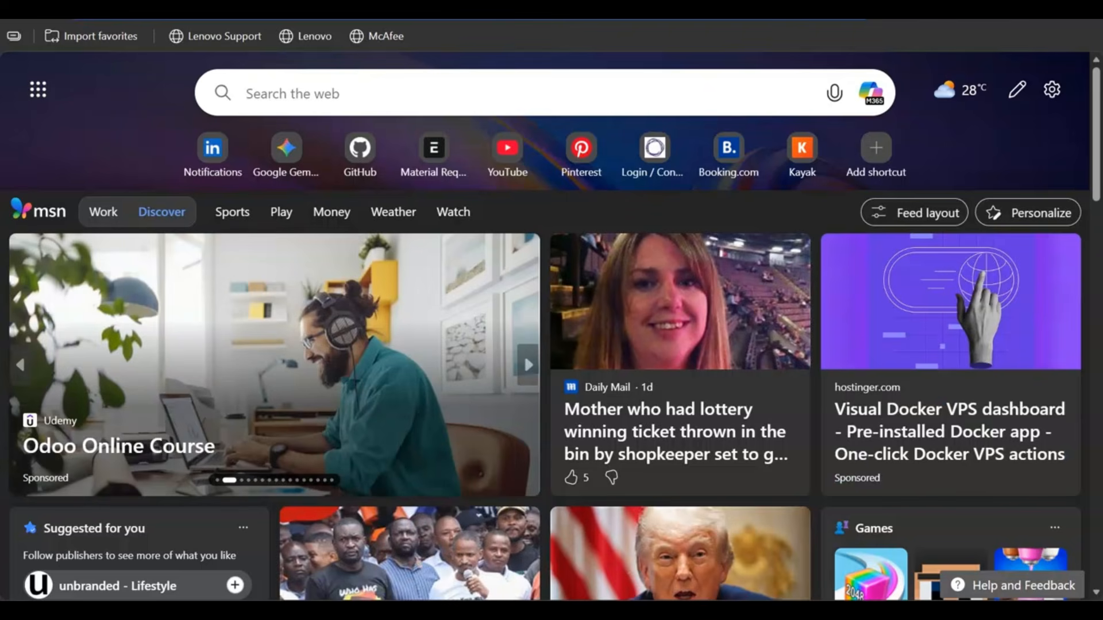
pyautogui.click(525, 359)
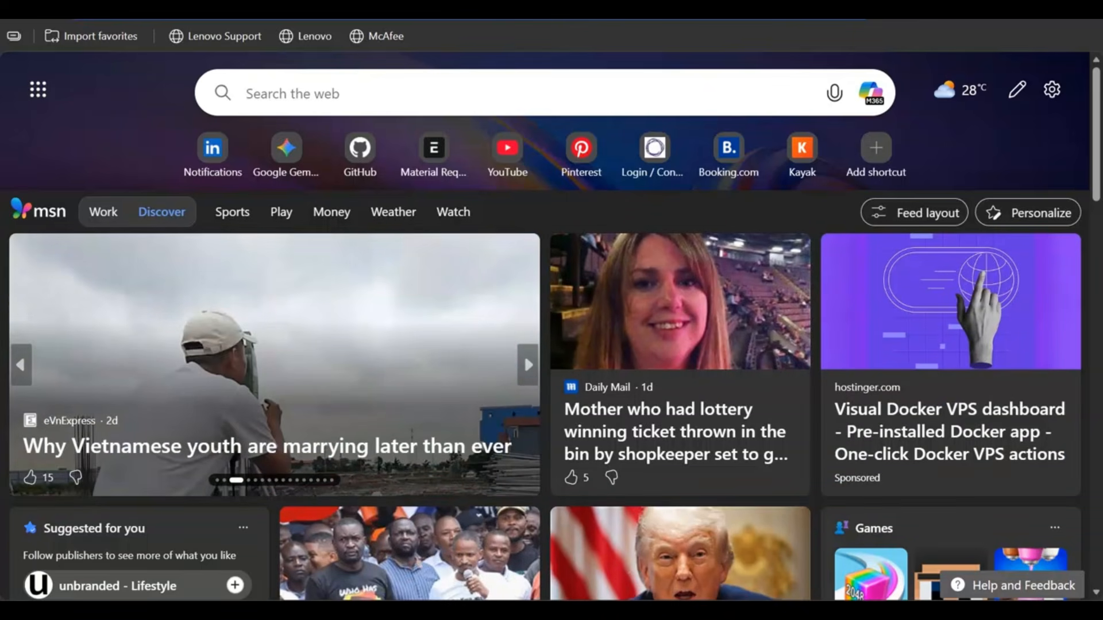
pyautogui.click(524, 354)
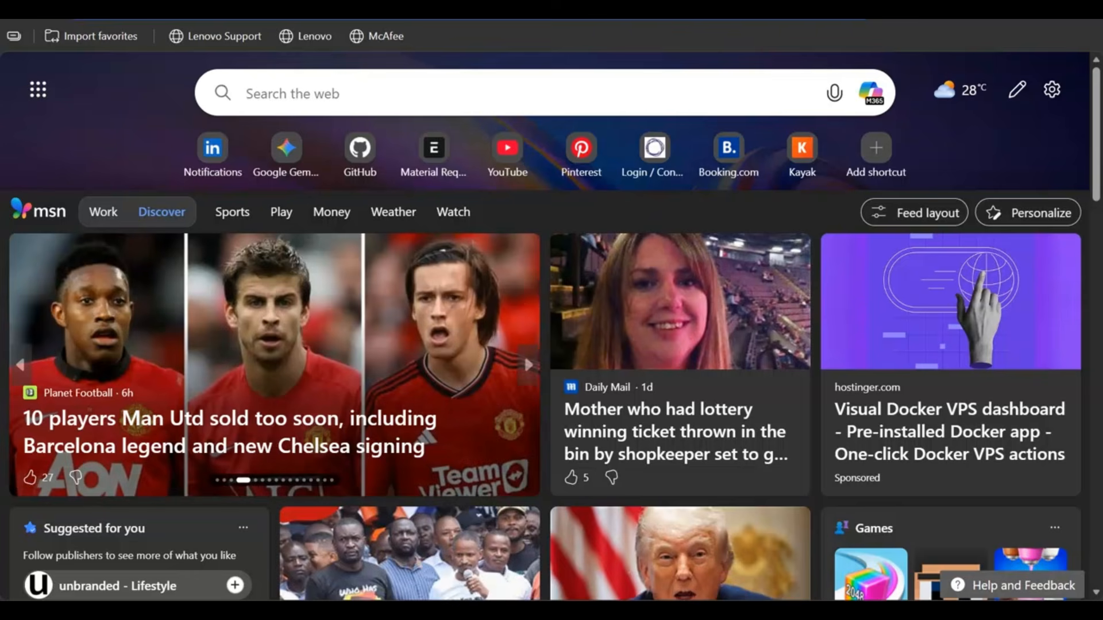
pyautogui.click(524, 354)
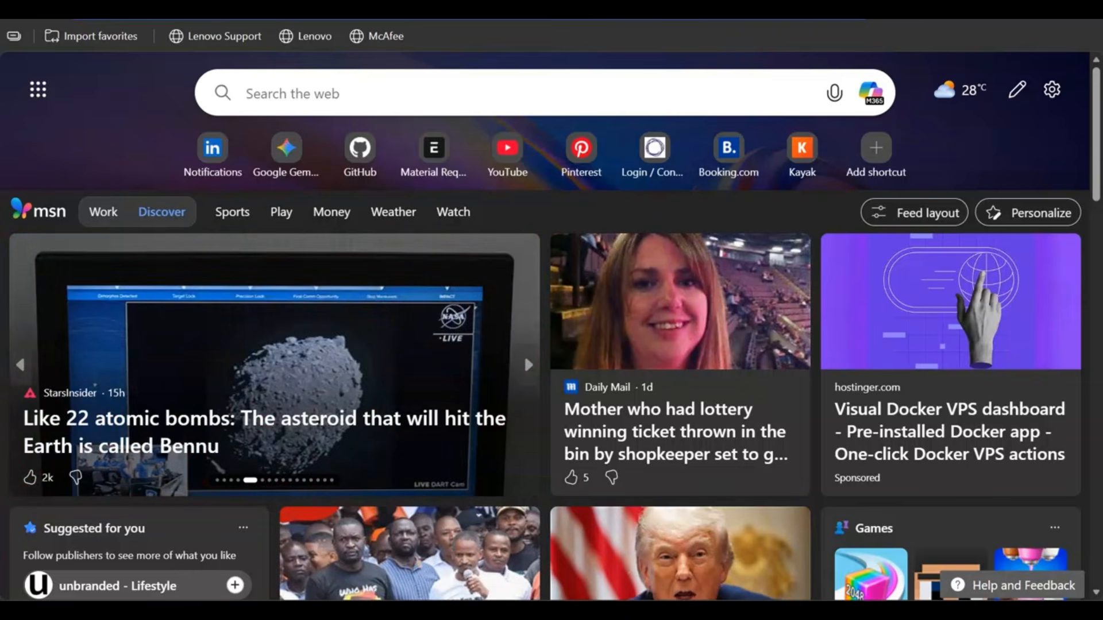
pyautogui.click(524, 354)
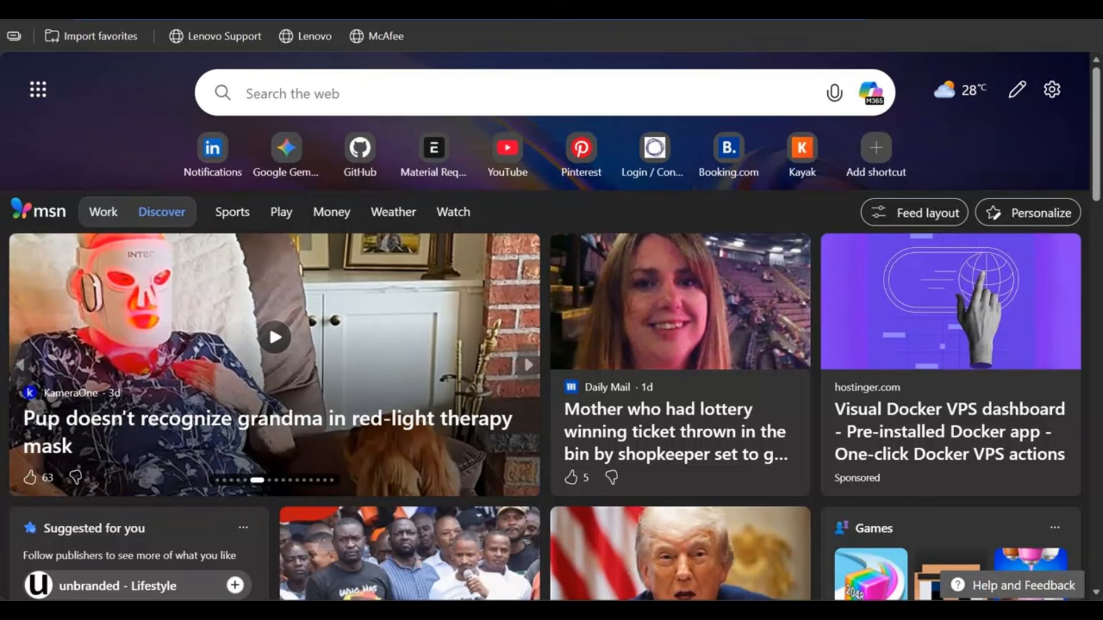
pyautogui.click(524, 354)
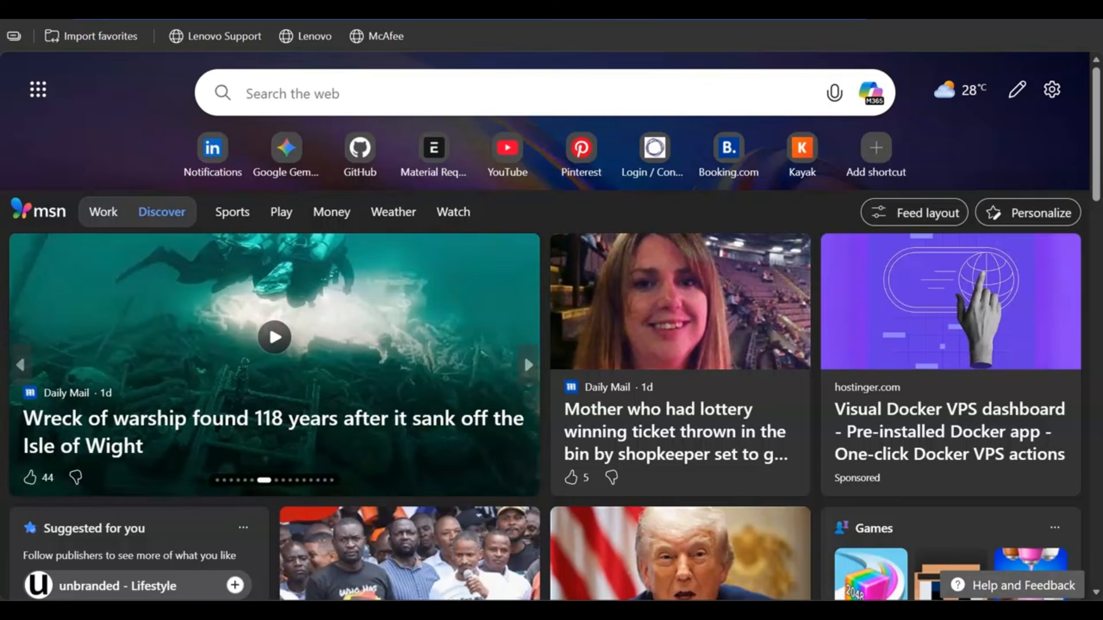
pyautogui.click(524, 354)
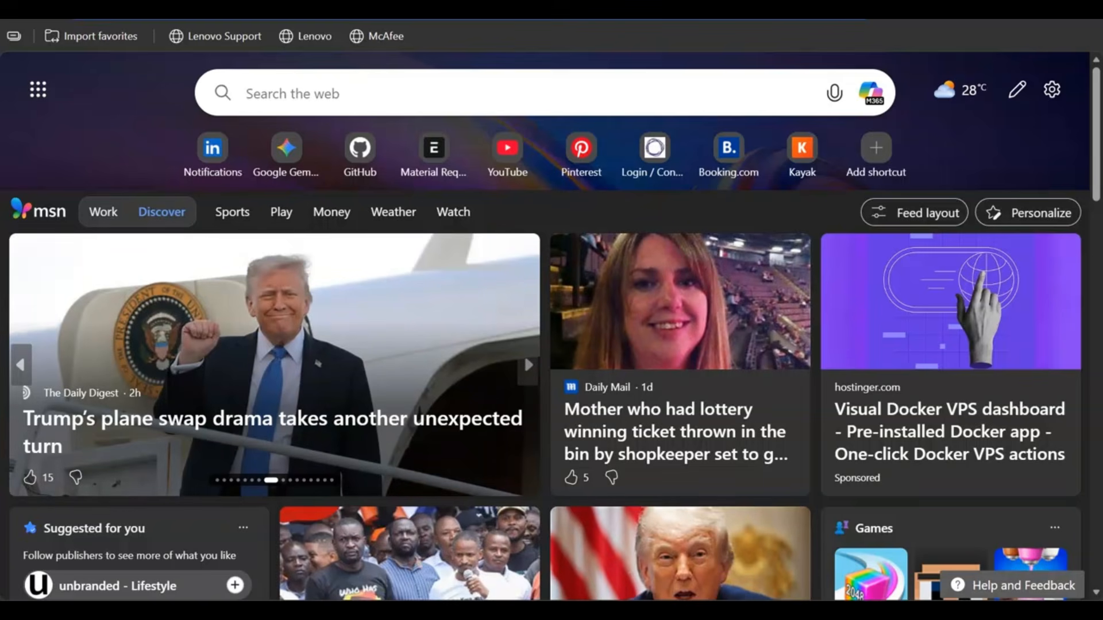
pyautogui.click(524, 354)
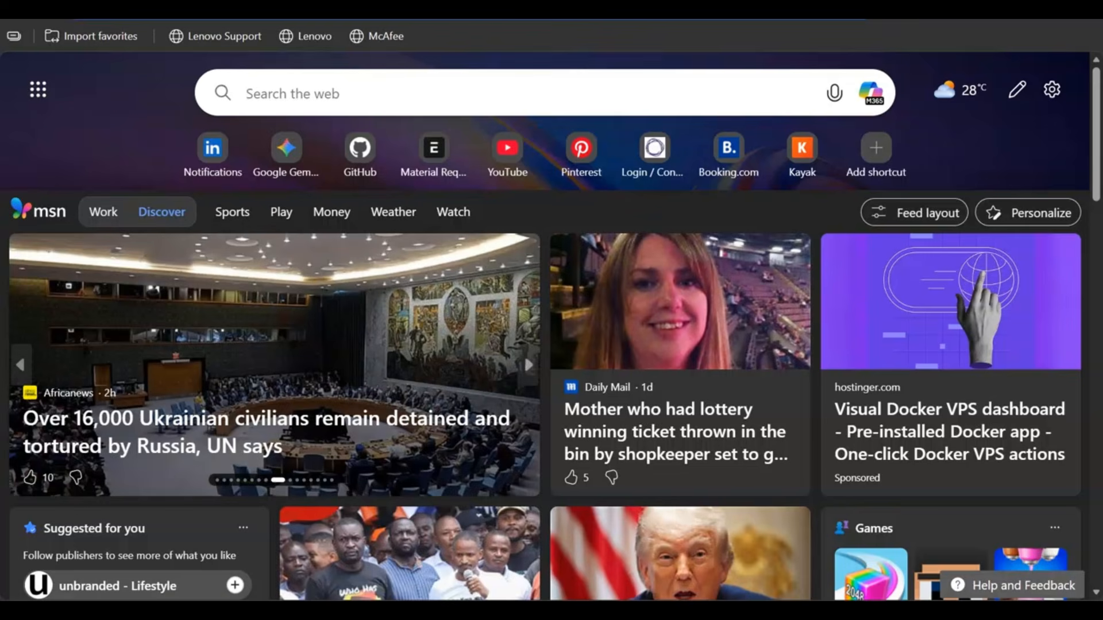
pyautogui.click(524, 354)
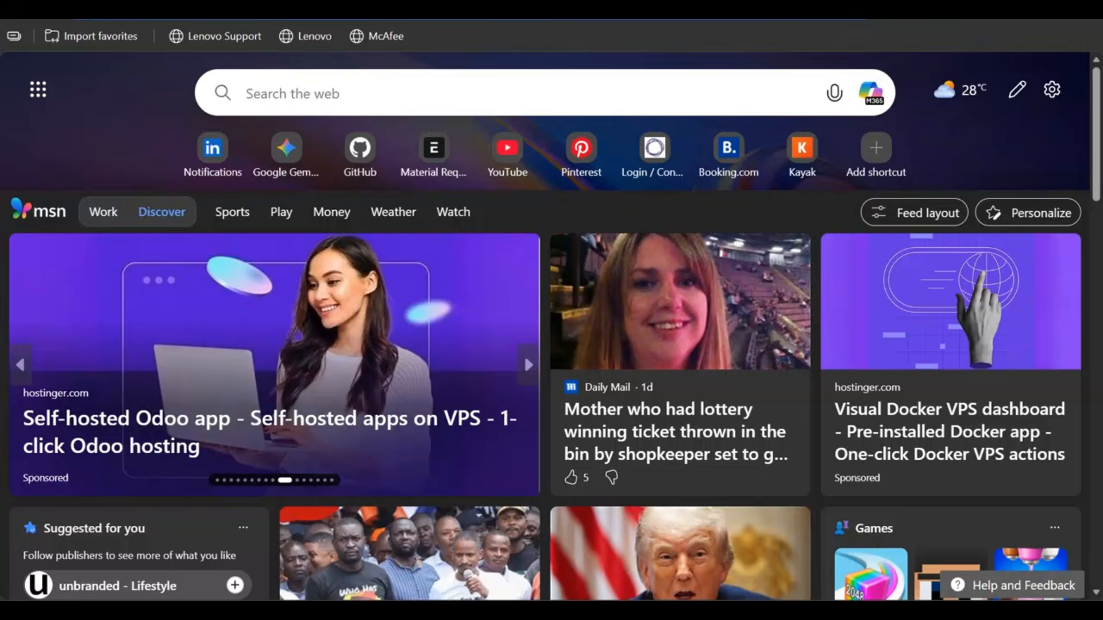
pyautogui.click(524, 353)
# Search the web for microsoft win32 content prep tool and open the tool's GitHub repository from the results
pyautogui.hotkey('ctrl', 'l')
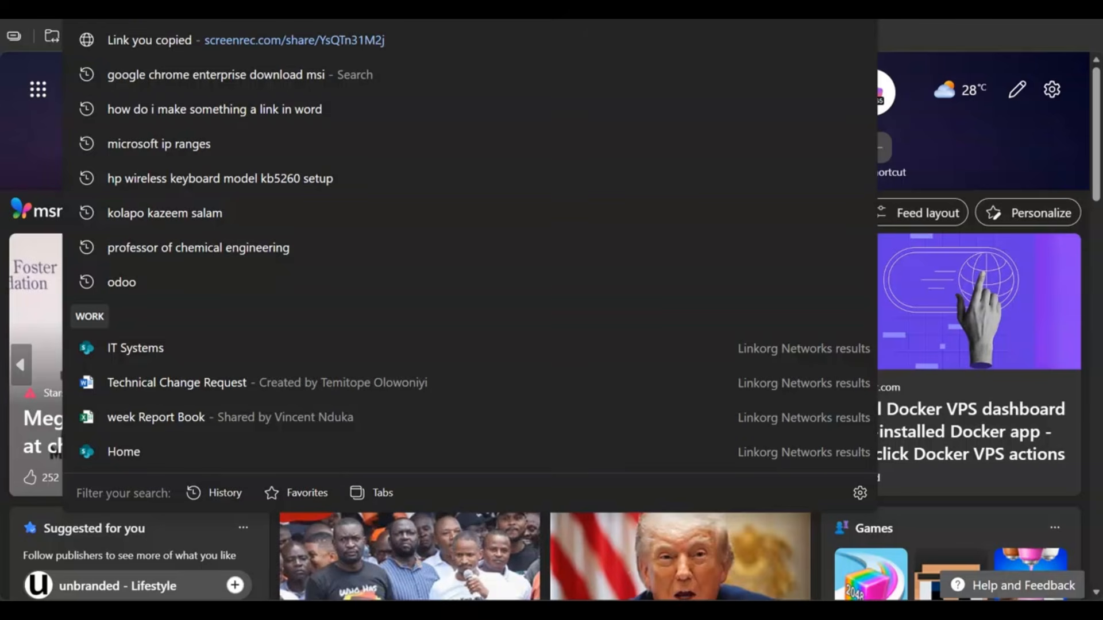
pyautogui.write('mic')
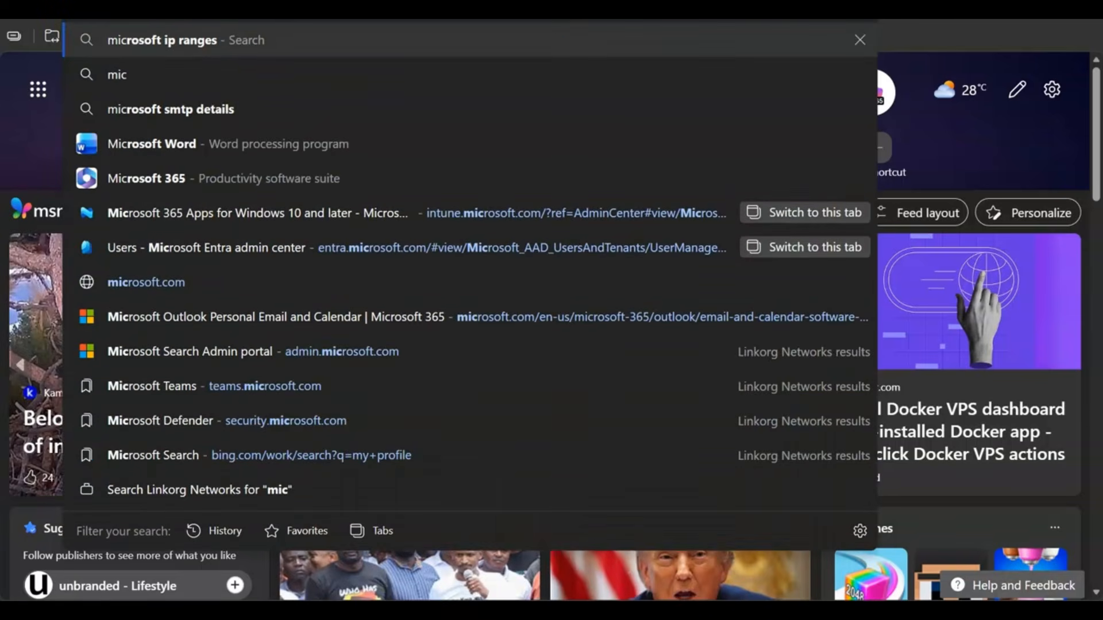
pyautogui.write('rosoft')
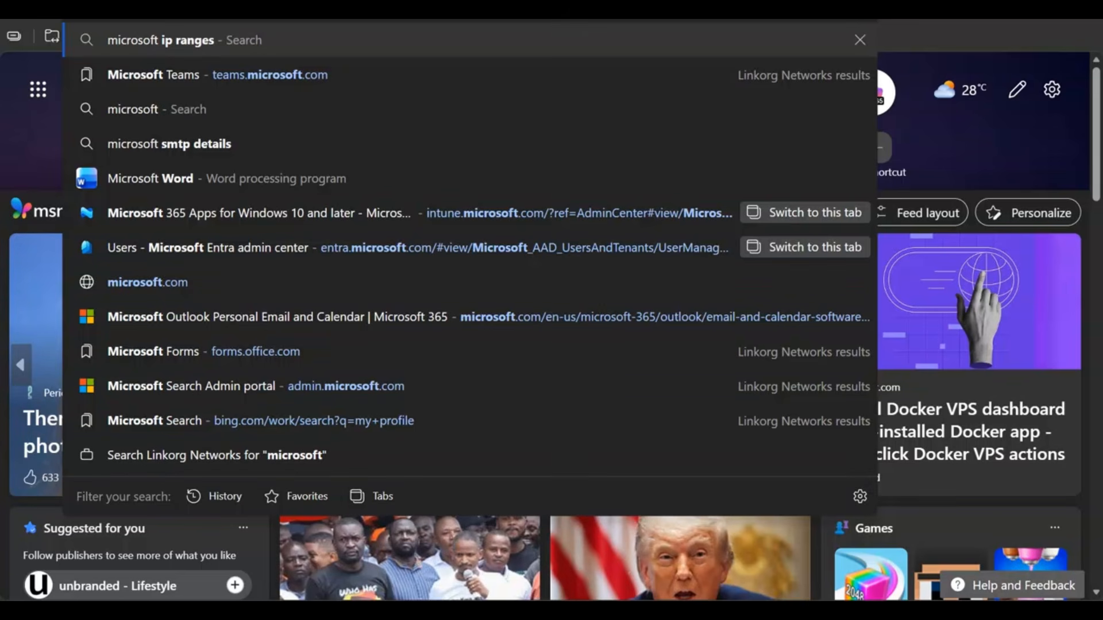
pyautogui.write('win32')
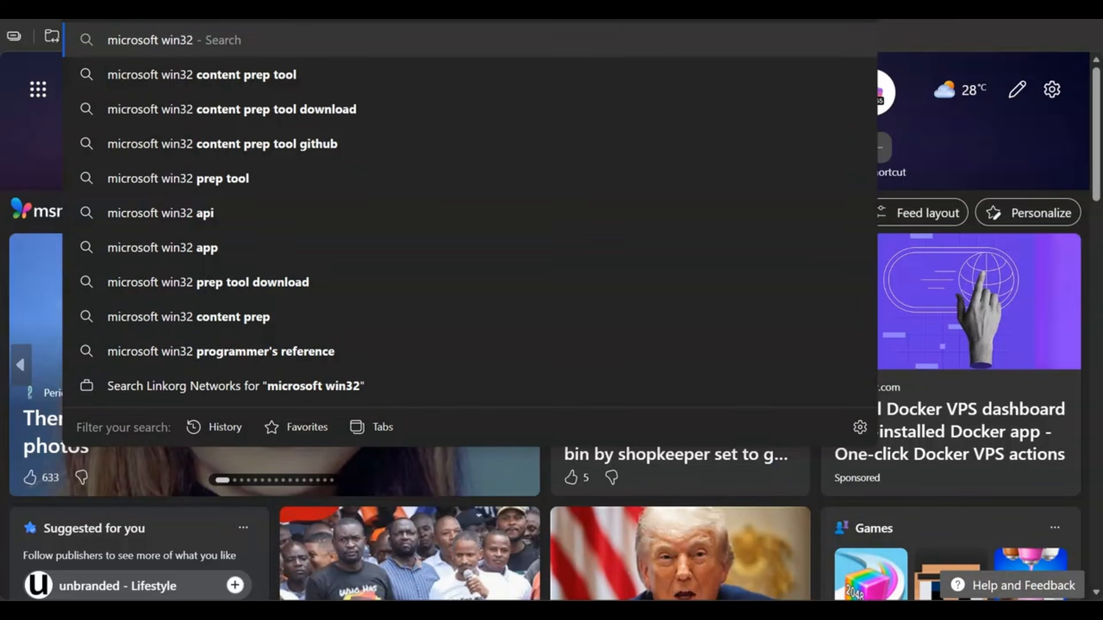
pyautogui.click(594, 70)
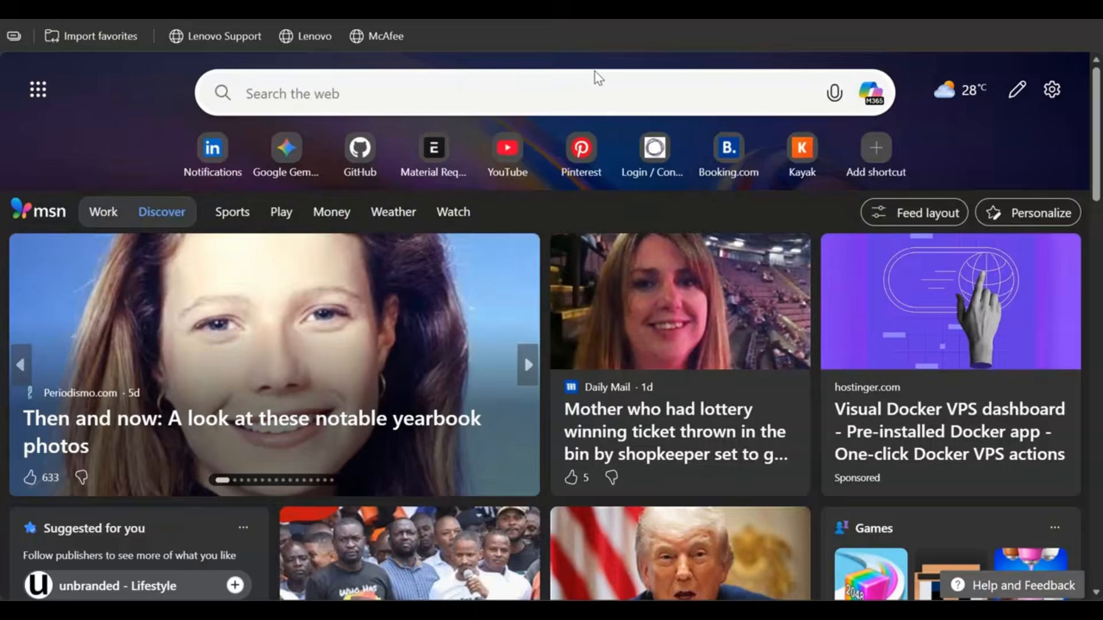
pyautogui.scroll(-5, 524, 153)
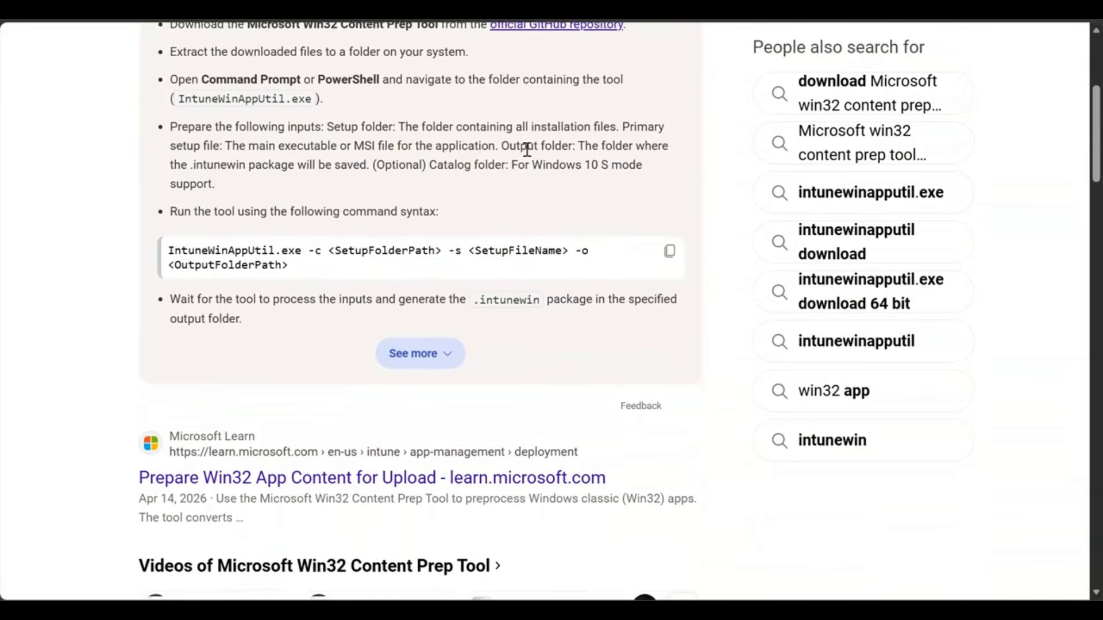
pyautogui.scroll(-10, 527, 149)
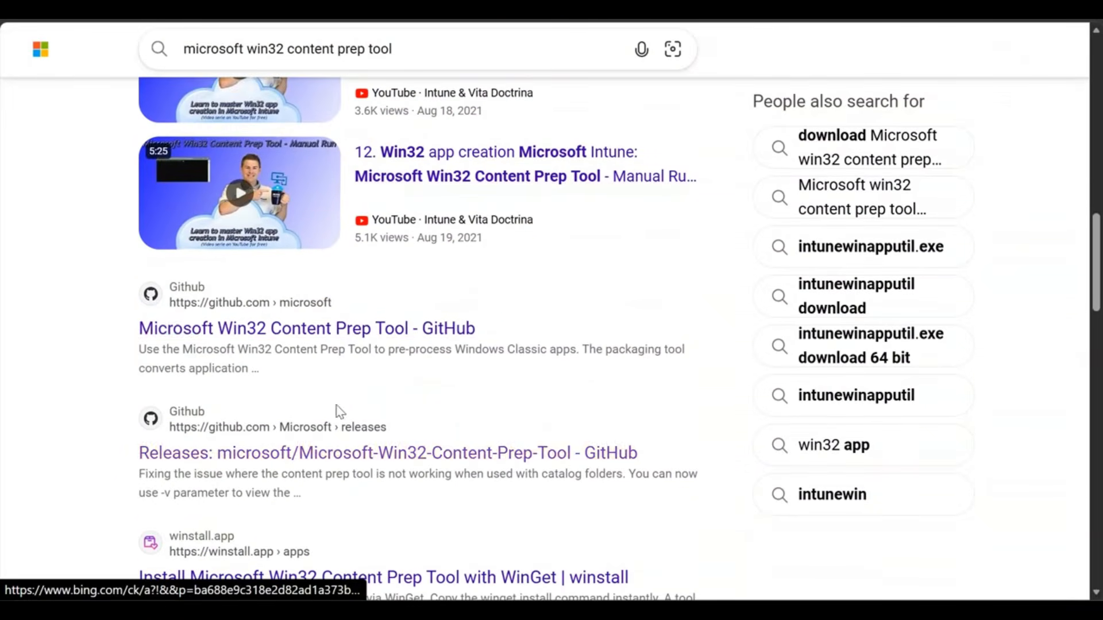
pyautogui.click(343, 329)
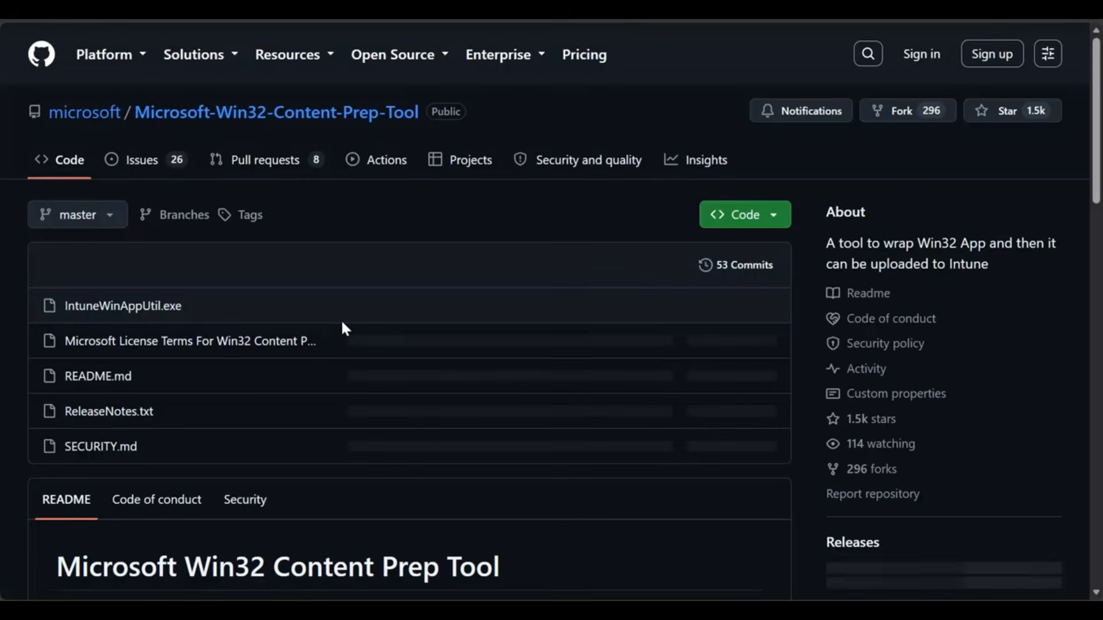
# Open the Version 1.8.7 release of the Win32 Content Prep Tool and download its source code as a zip
pyautogui.scroll(-4, 341, 324)
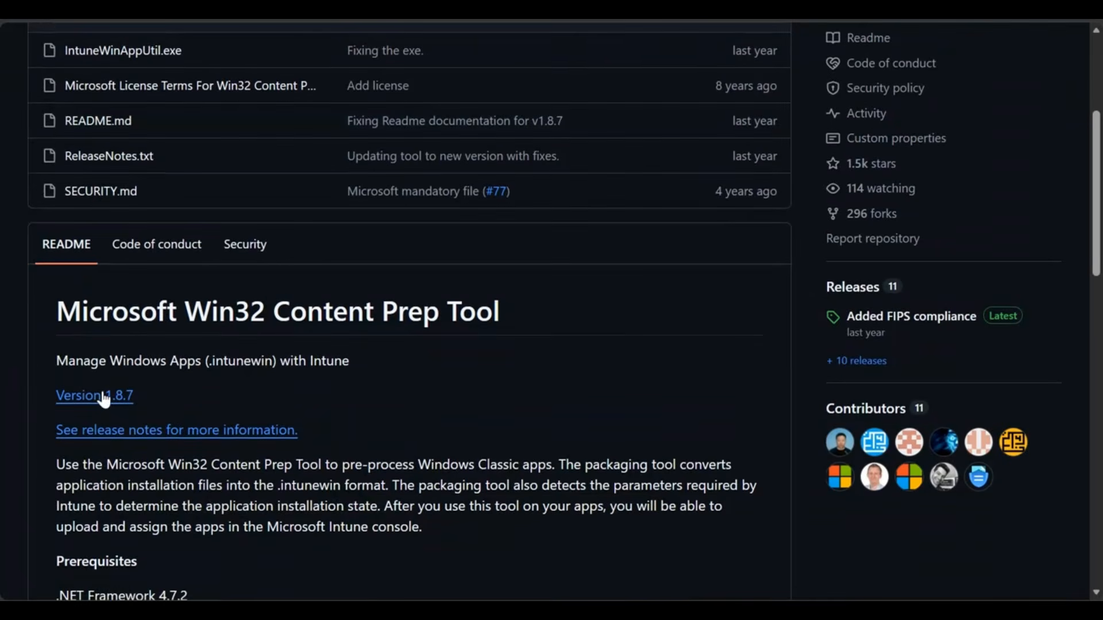
pyautogui.click(102, 391)
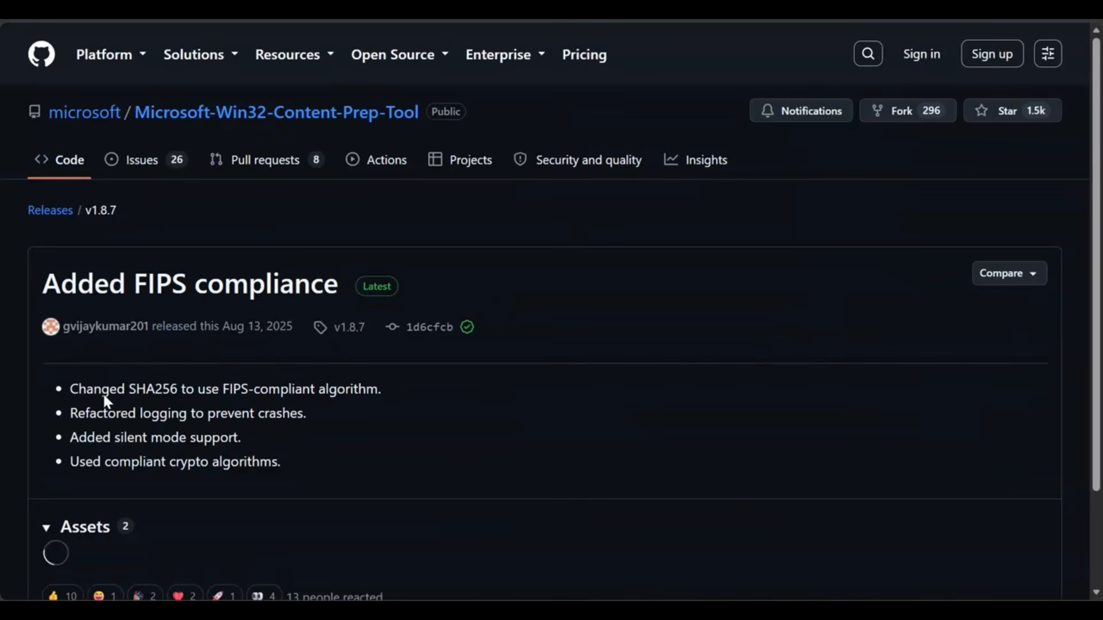
pyautogui.scroll(-3, 319, 376)
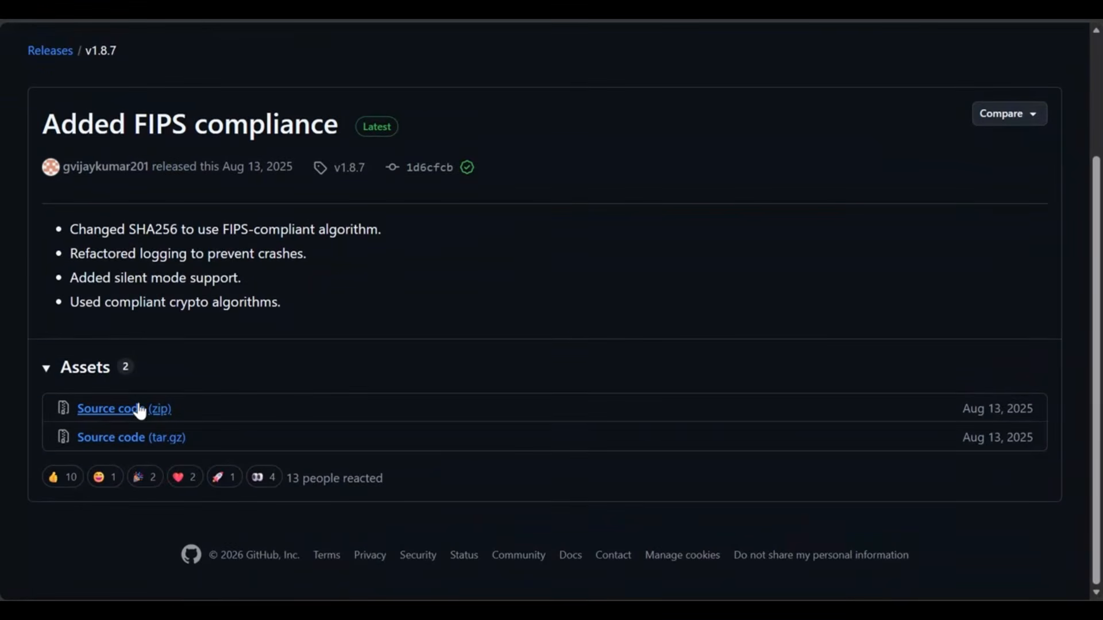
pyautogui.click(159, 412)
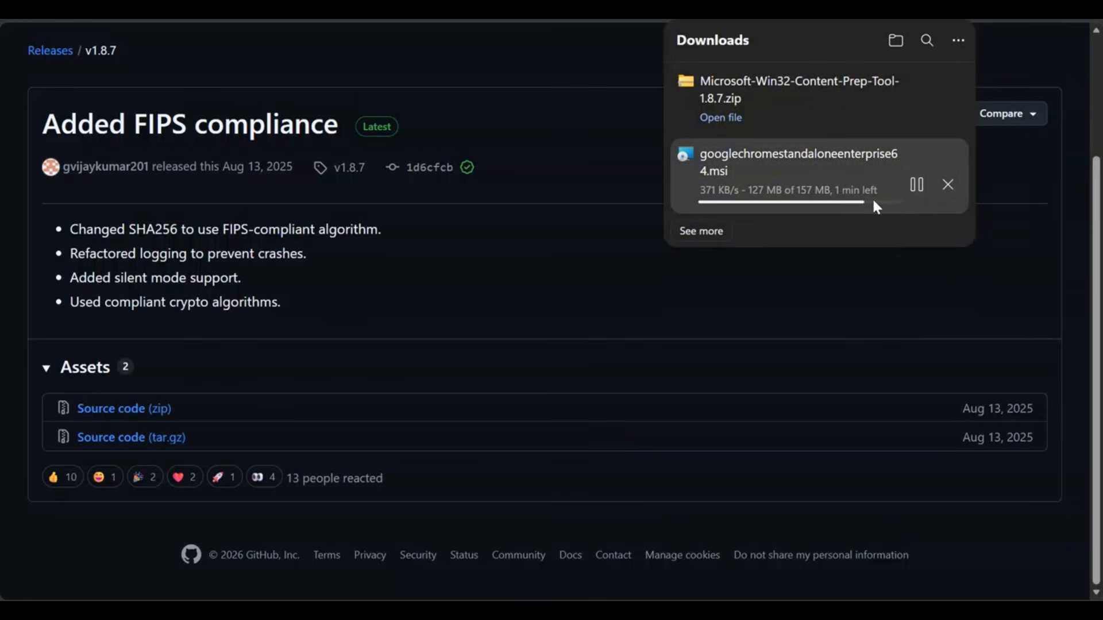
# Open the downloaded zip in File Explorer, go to the Intuneapps folder on C:, and create a subfolder named win32Preptool
pyautogui.click(714, 118)
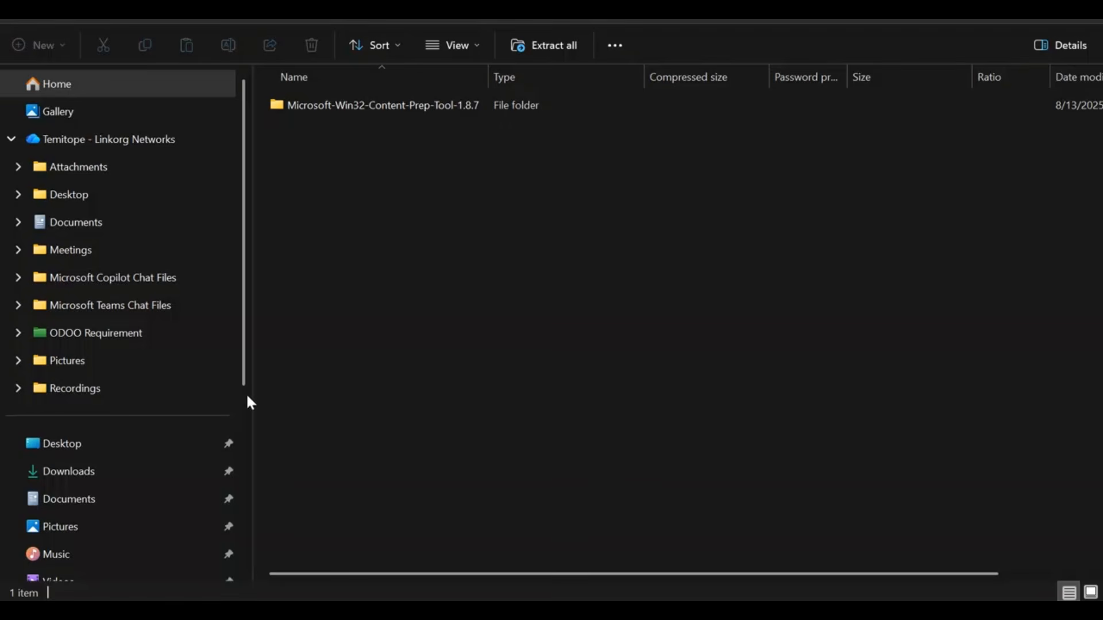
pyautogui.scroll(-4, 104, 515)
pyautogui.click(87, 521)
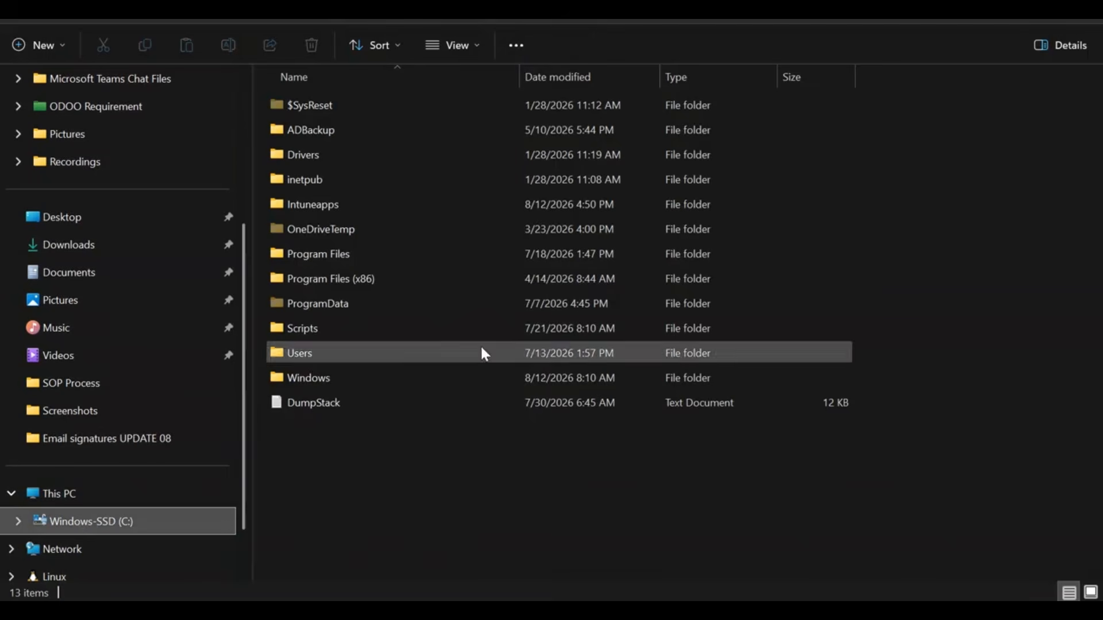
pyautogui.doubleClick(354, 207)
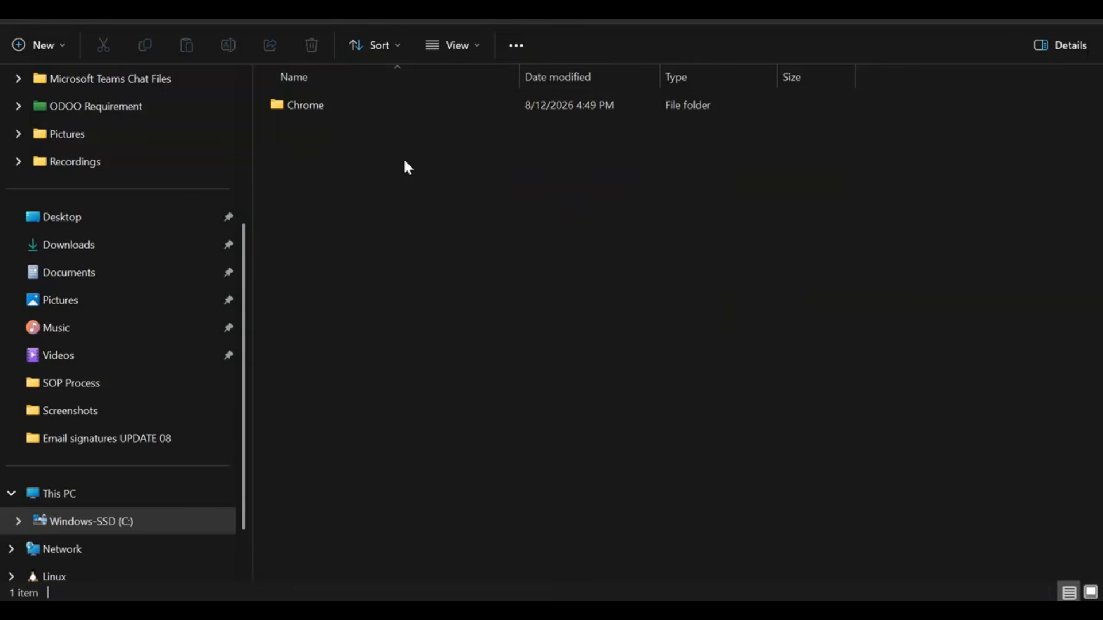
pyautogui.rightClick(401, 165)
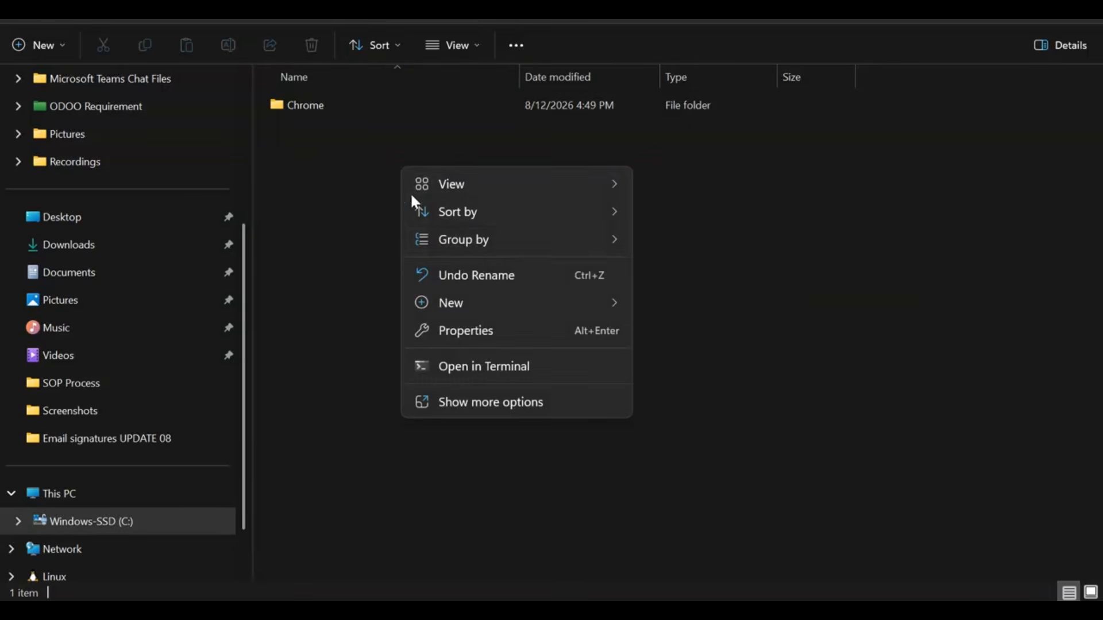
pyautogui.moveTo(509, 303)
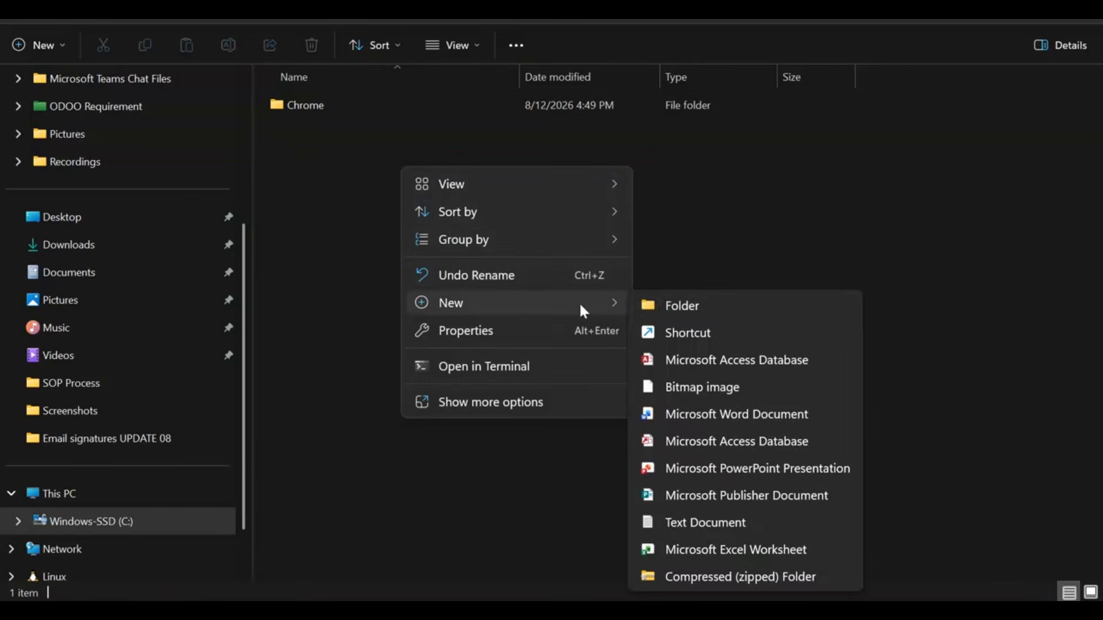
pyautogui.click(653, 299)
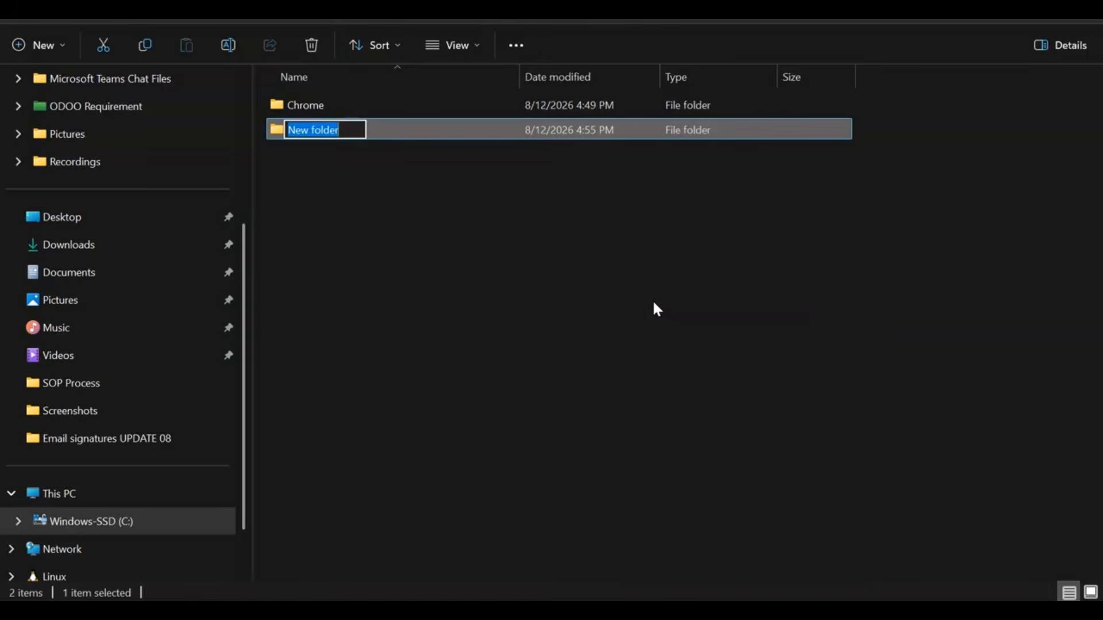
pyautogui.write('win32Prep')
pyautogui.write('tool')
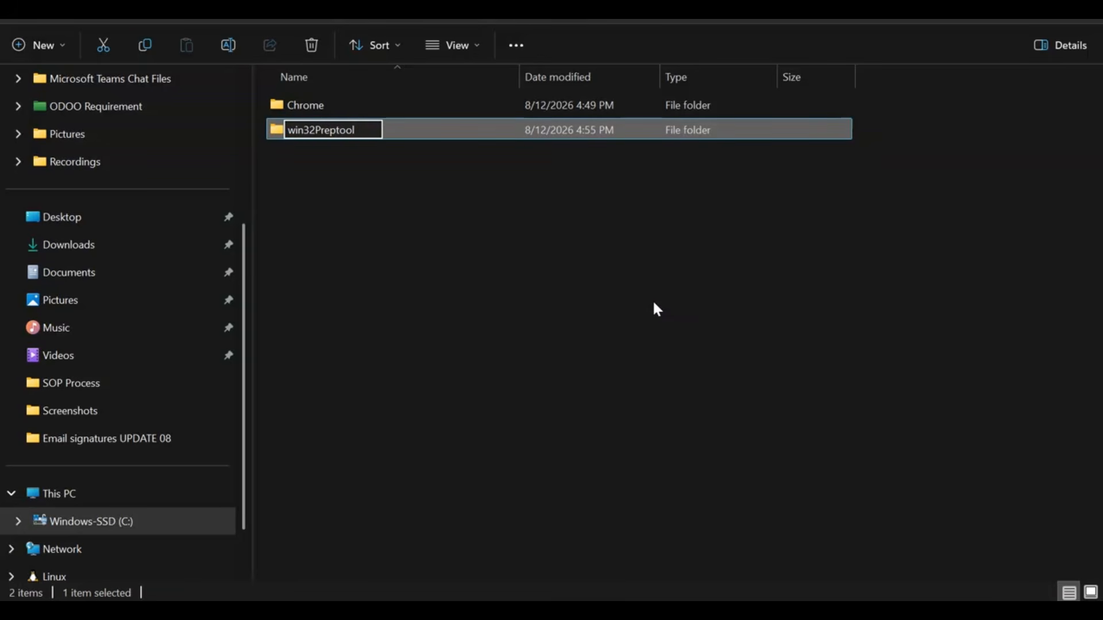
pyautogui.press('Return')
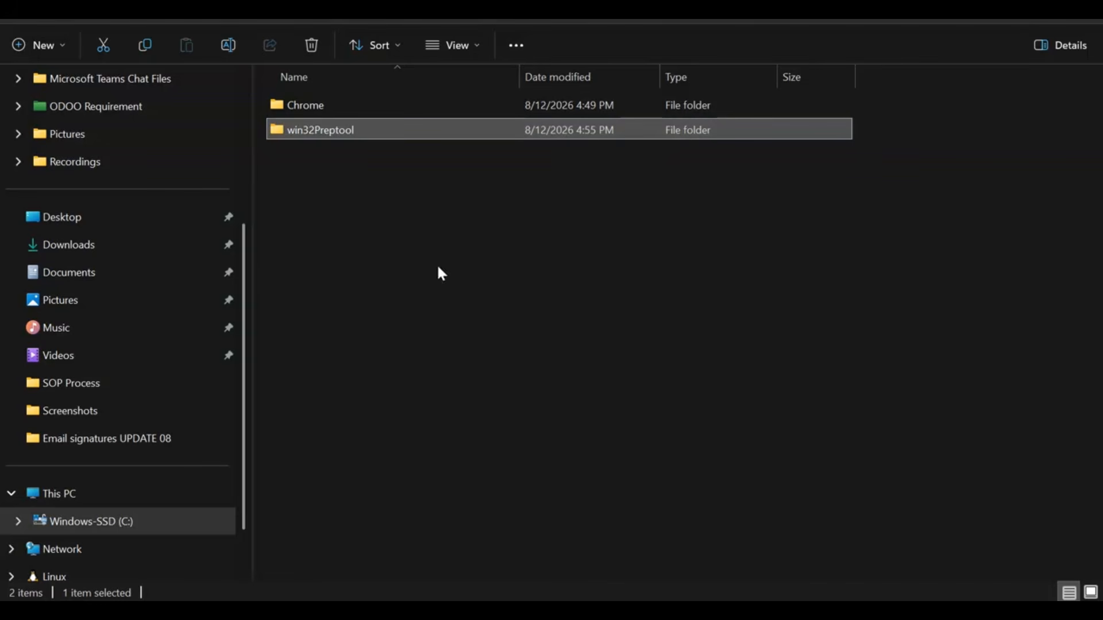
# Extract the Microsoft-Win32-Content-Prep-Tool-1.8.7 zip from Downloads into the win32Preptool folder inside C:\Intuneapps
pyautogui.click(164, 252)
pyautogui.click(331, 130)
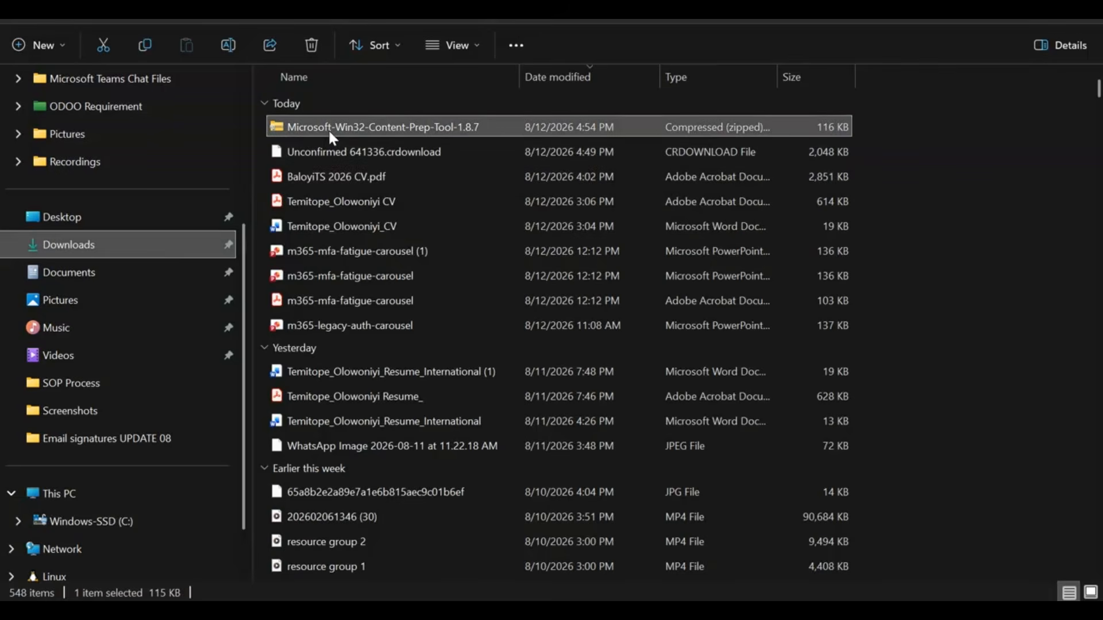
pyautogui.rightClick(328, 129)
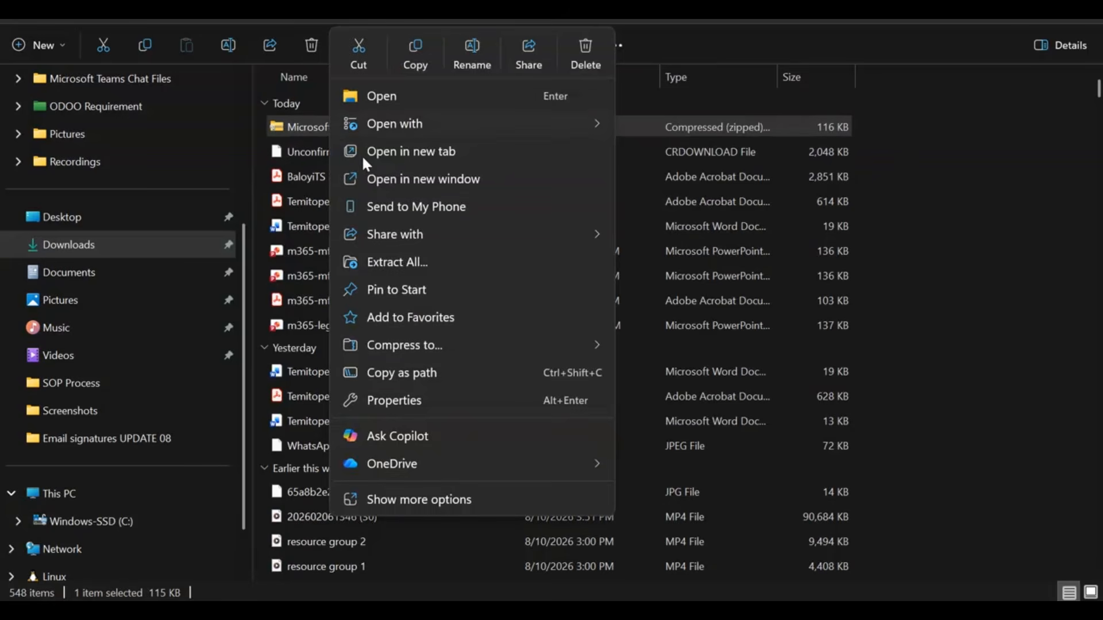
pyautogui.click(421, 263)
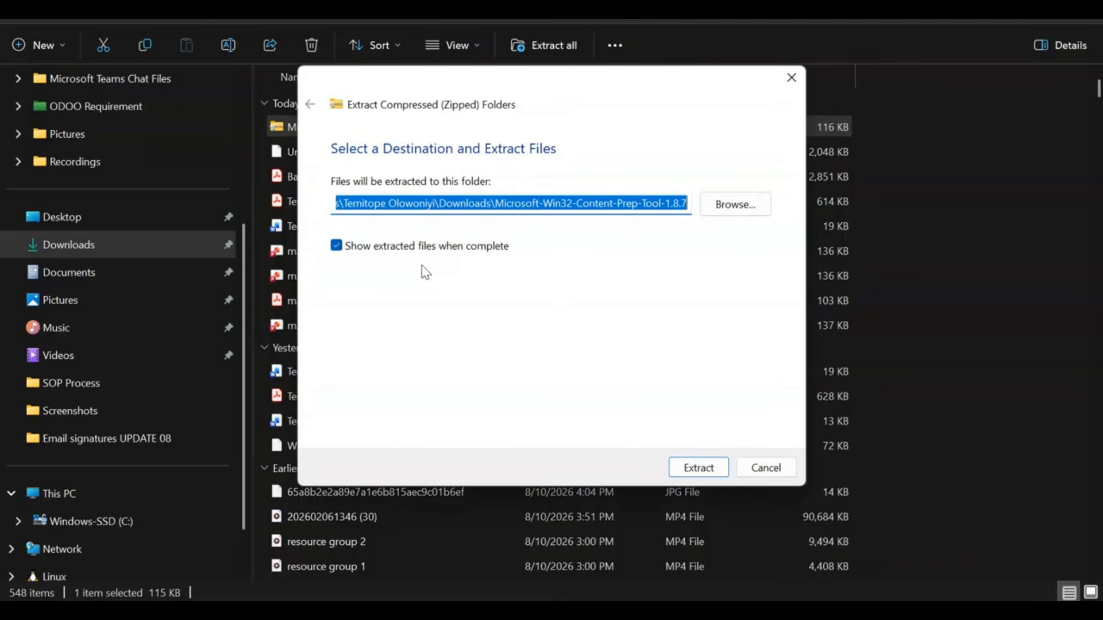
pyautogui.click(726, 205)
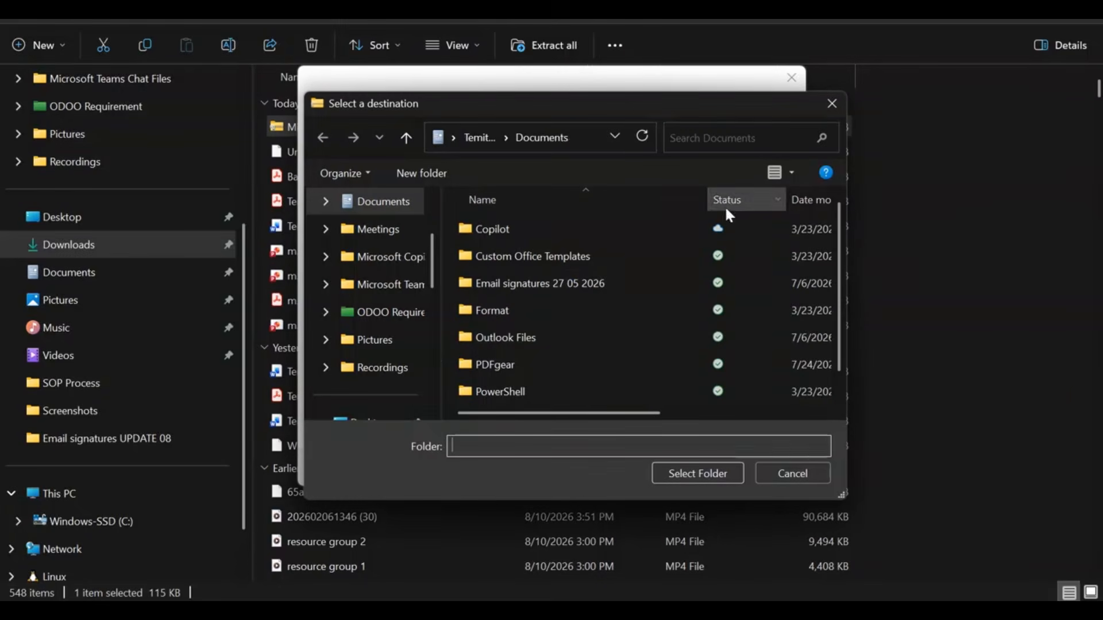
pyautogui.scroll(-5, 430, 350)
pyautogui.scroll(-5, 405, 373)
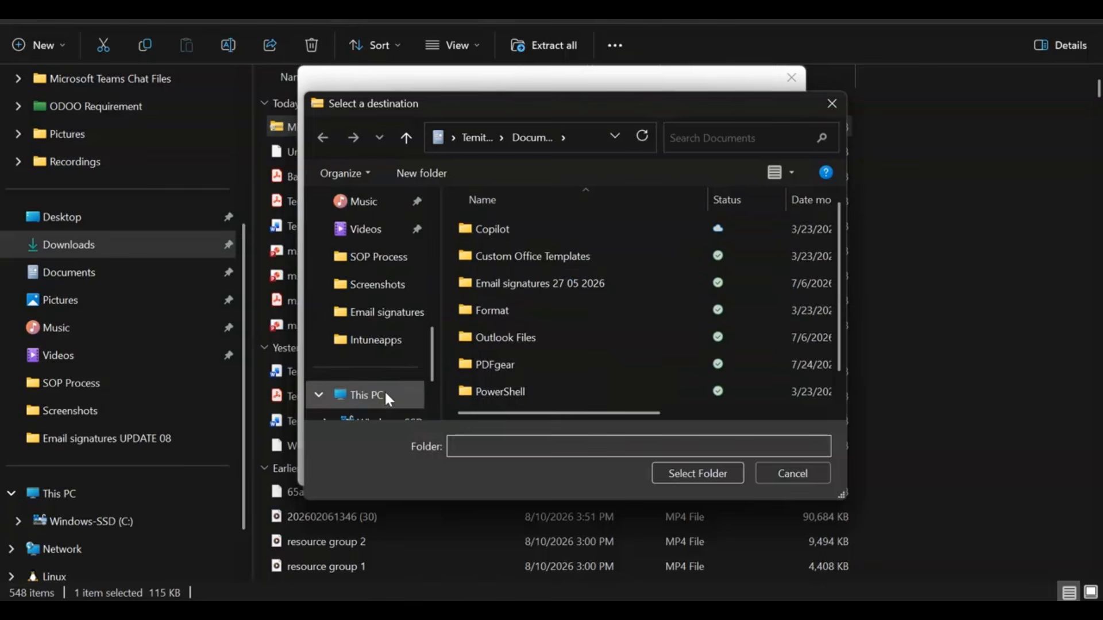
pyautogui.click(386, 343)
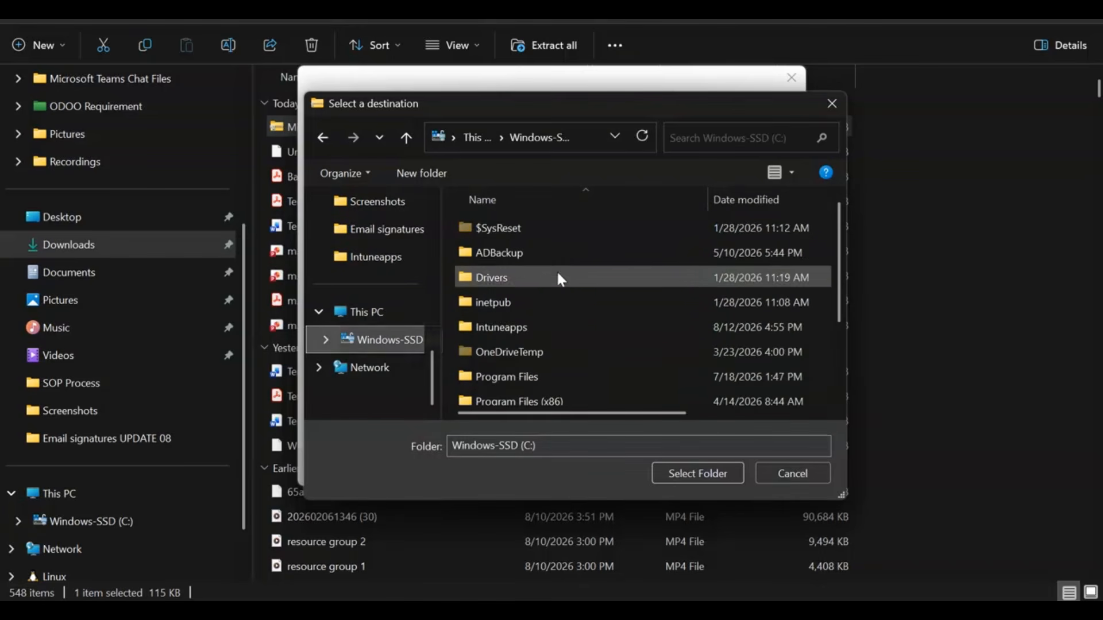
pyautogui.doubleClick(515, 326)
pyautogui.click(533, 252)
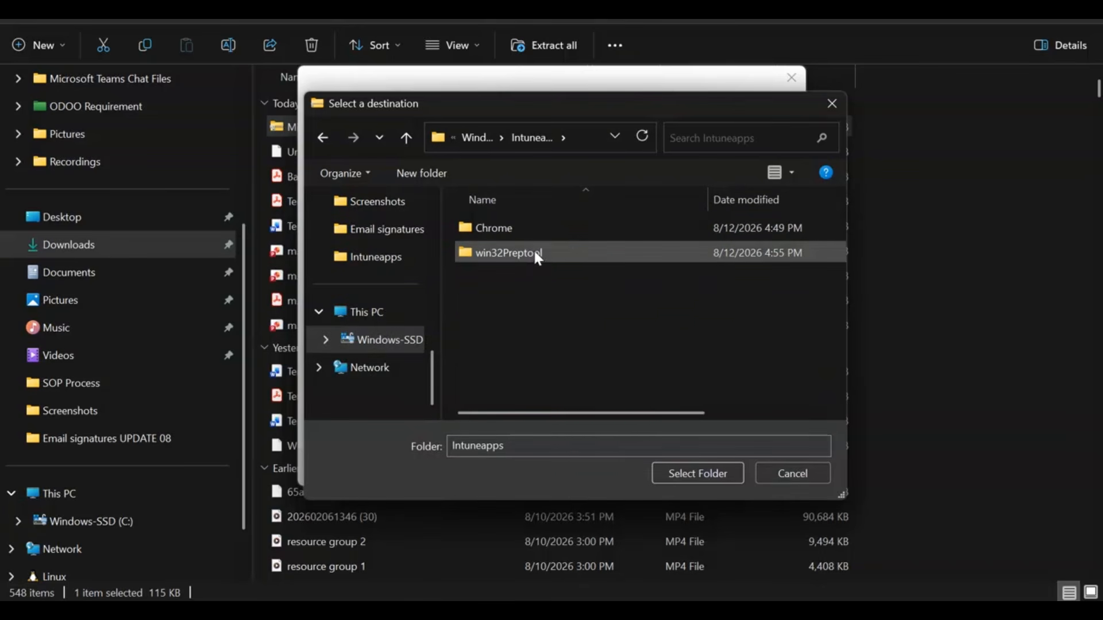
pyautogui.click(689, 470)
pyautogui.click(699, 468)
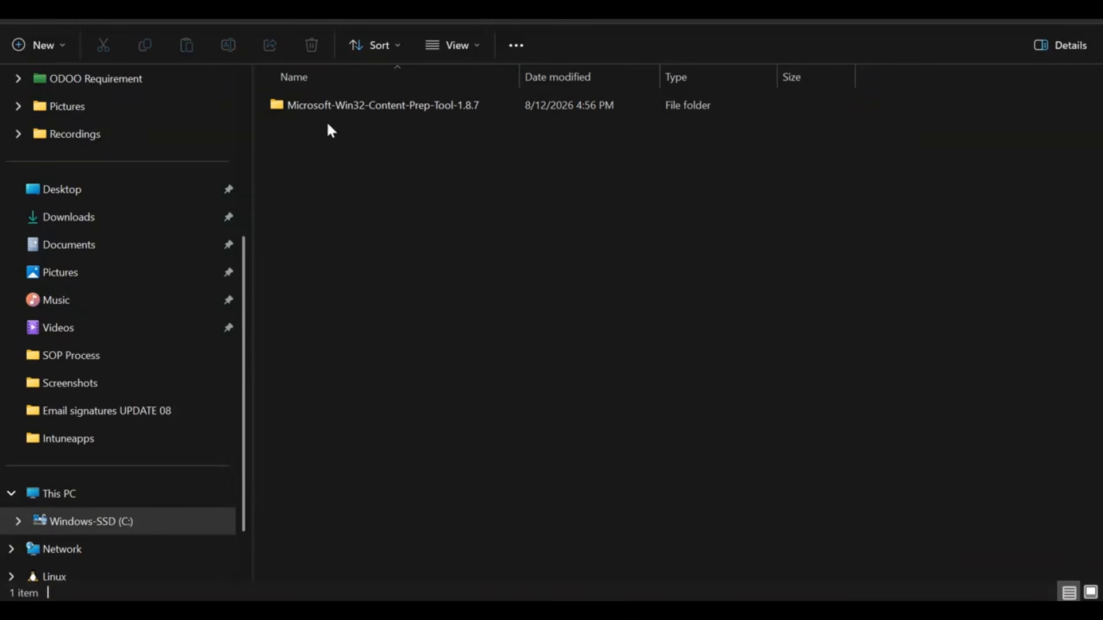
# Check the contents of the extracted Microsoft-Win32-Content-Prep-Tool-1.8.7 folder and return to the Intuneapps folder
pyautogui.click(313, 109)
pyautogui.doubleClick(312, 109)
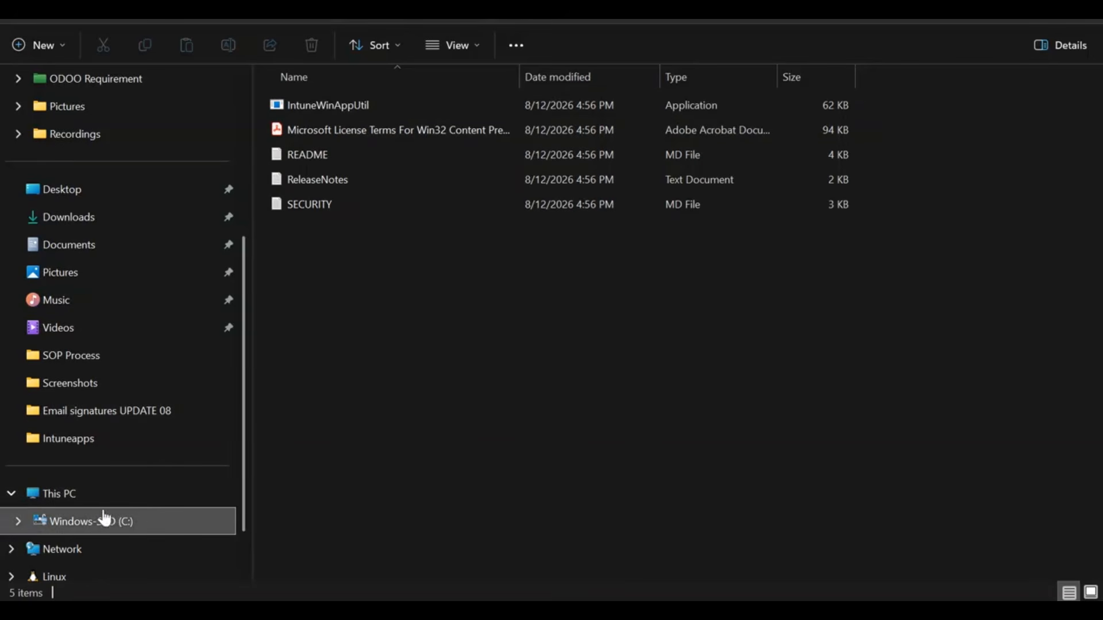
pyautogui.hotkey('alt', 'Left')
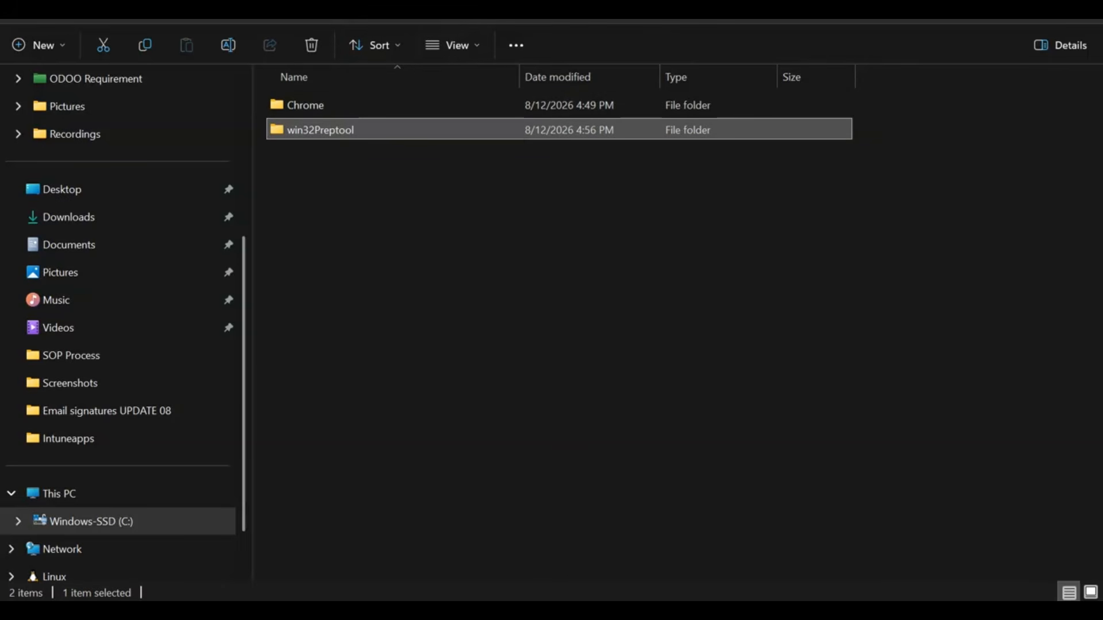
# Check the Chrome installer download in the browser, switch to the Downloads folder in File Explorer, and cut the googlechromestandaloneenterprise64 installer
pyautogui.click(398, 610)
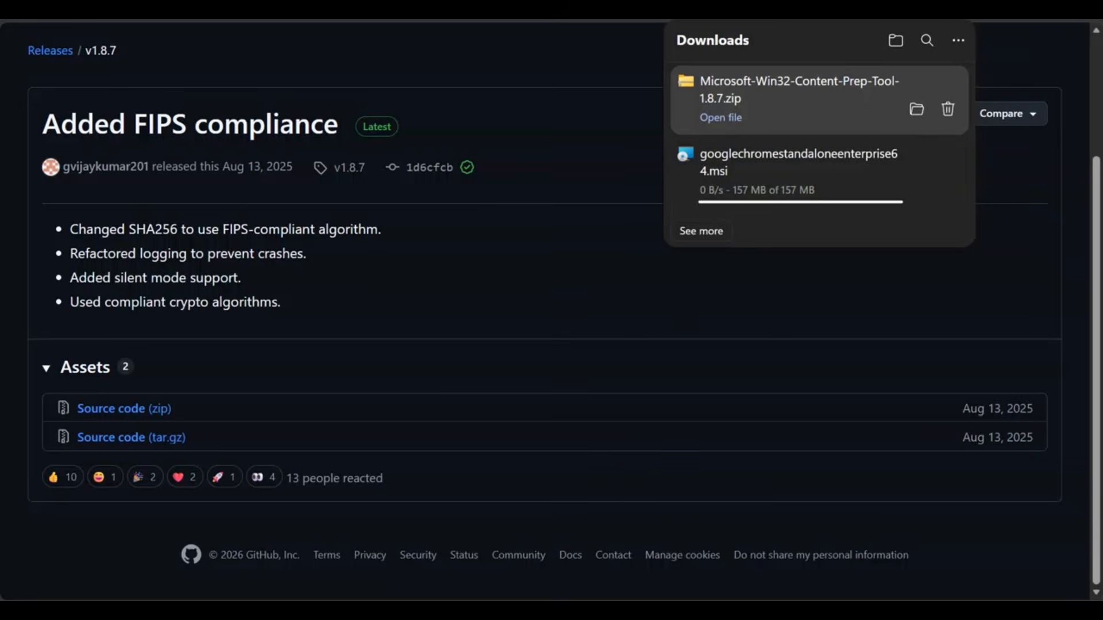
pyautogui.moveTo(272, 610)
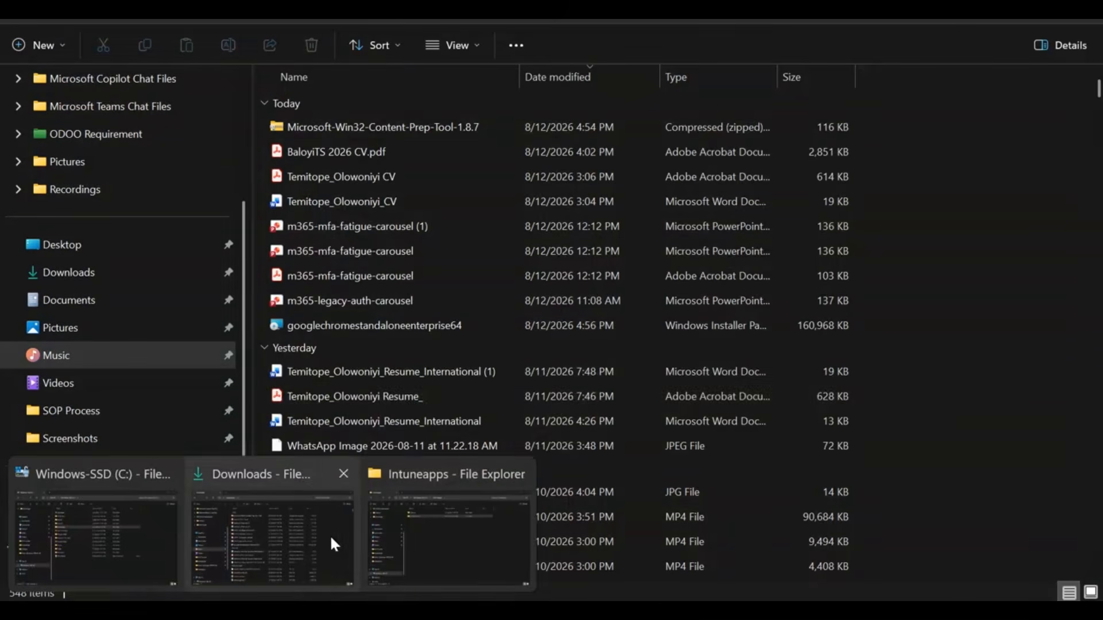
pyautogui.click(332, 543)
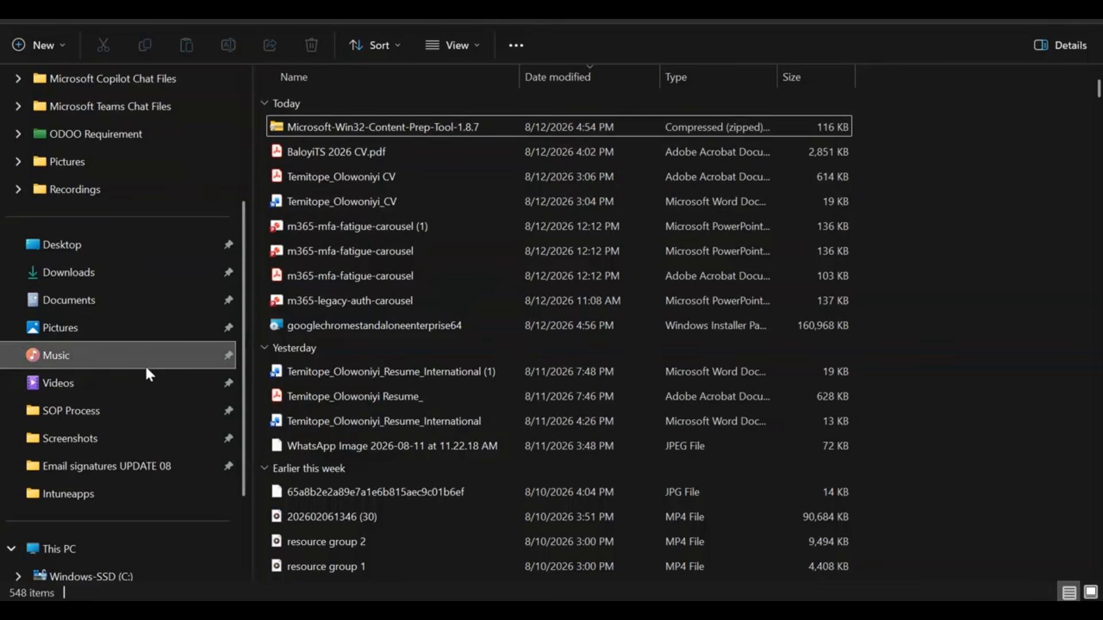
pyautogui.click(130, 277)
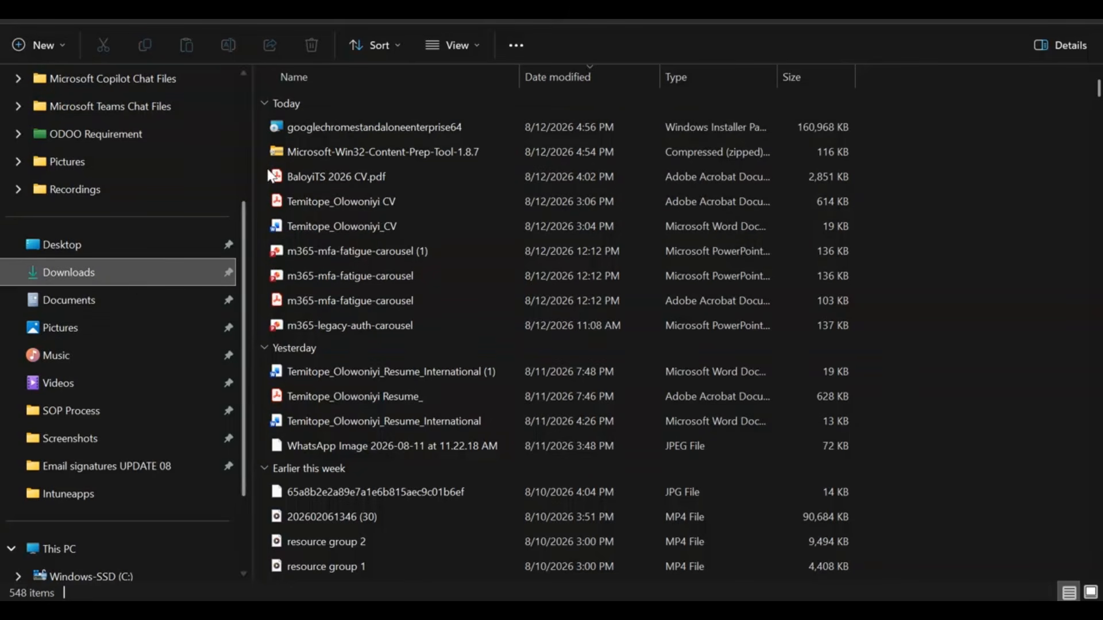
pyautogui.rightClick(344, 127)
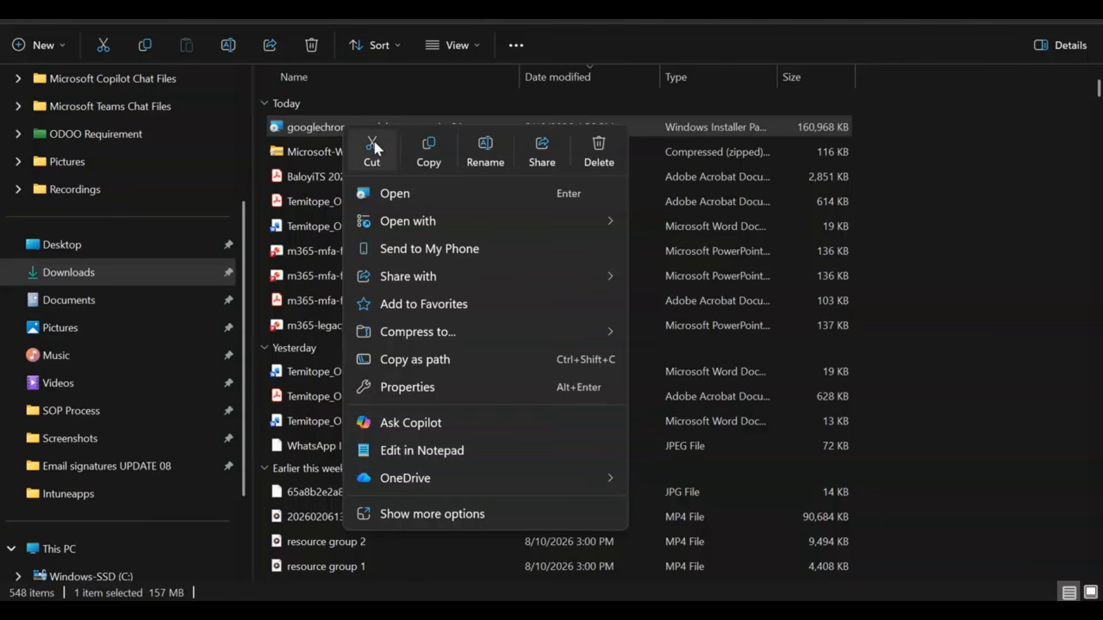
pyautogui.click(372, 151)
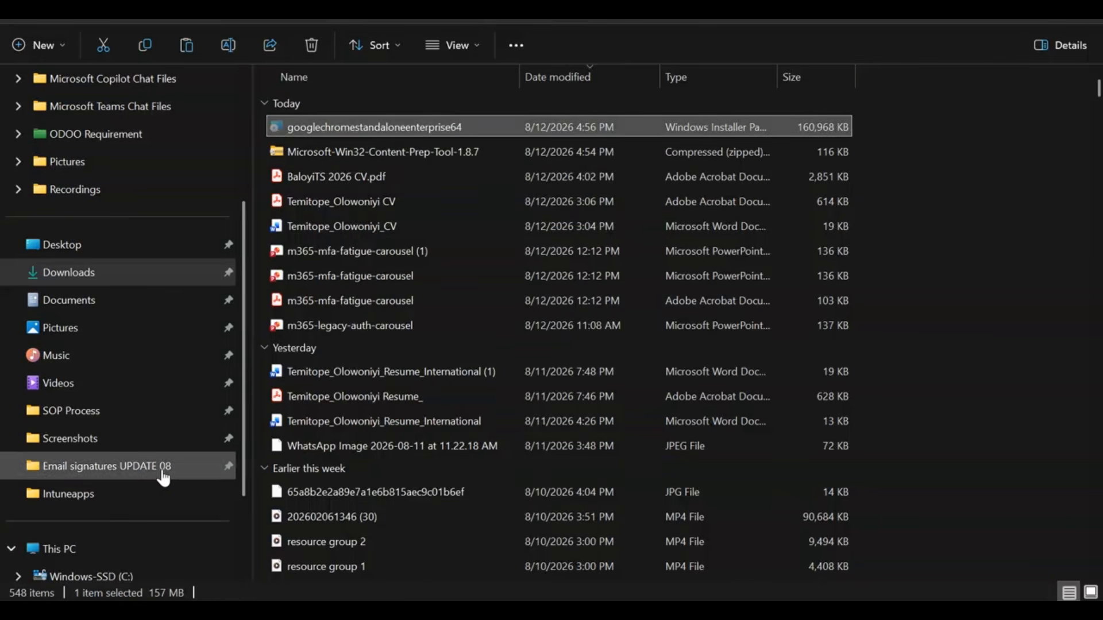
# Paste the cut Chrome installer into the Chrome folder inside C:\Intuneapps and open that folder
pyautogui.scroll(-2, 173, 471)
pyautogui.click(131, 495)
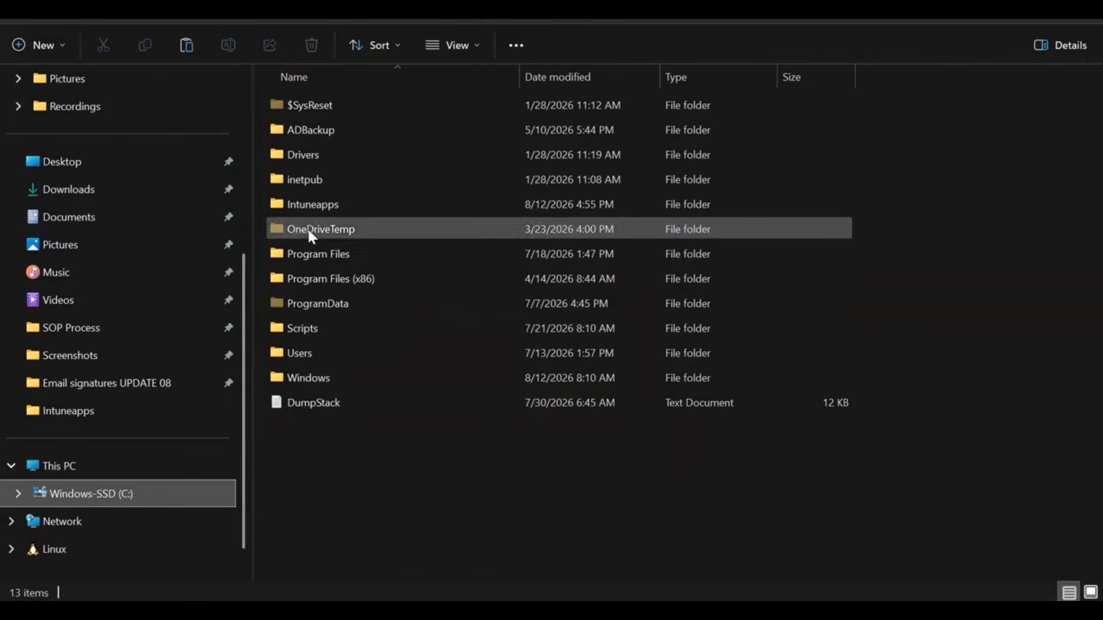
pyautogui.doubleClick(315, 206)
pyautogui.click(330, 114)
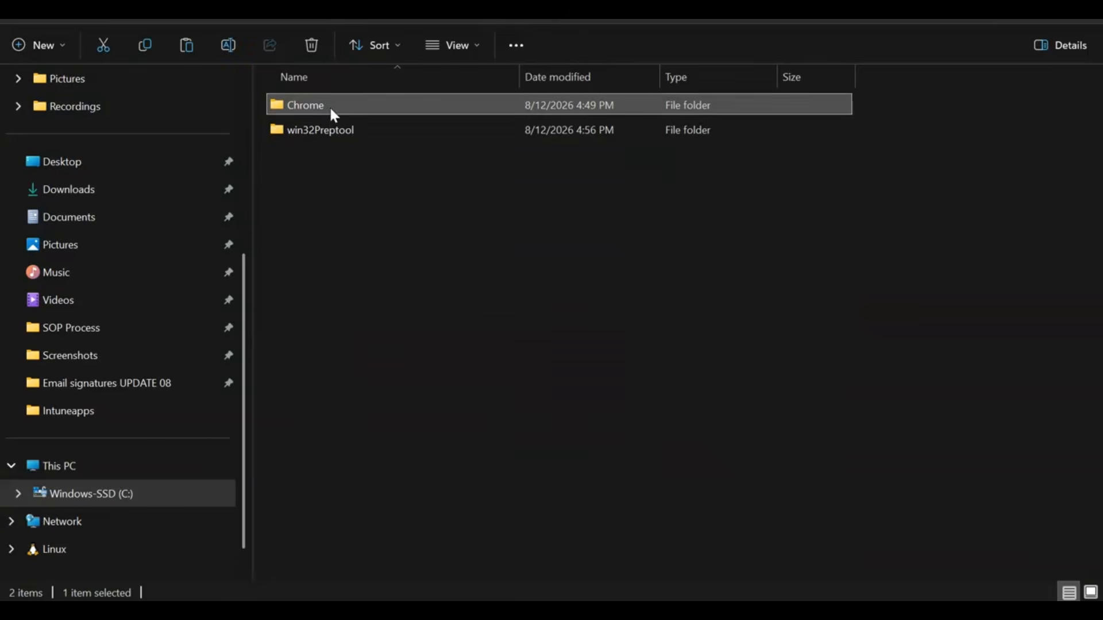
pyautogui.rightClick(331, 109)
pyautogui.click(470, 128)
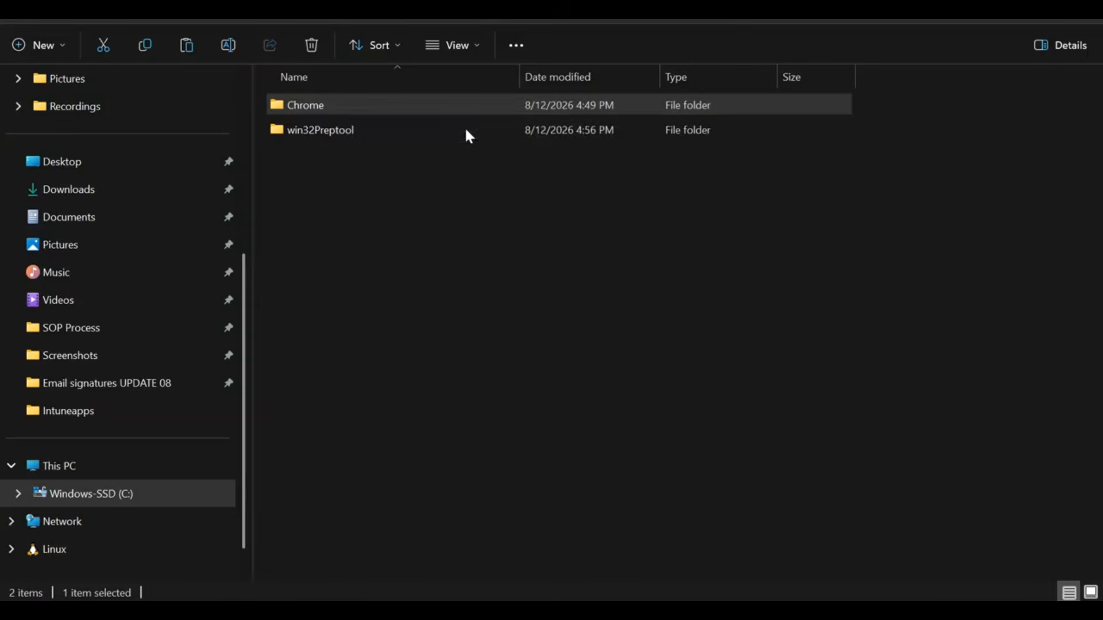
pyautogui.doubleClick(328, 105)
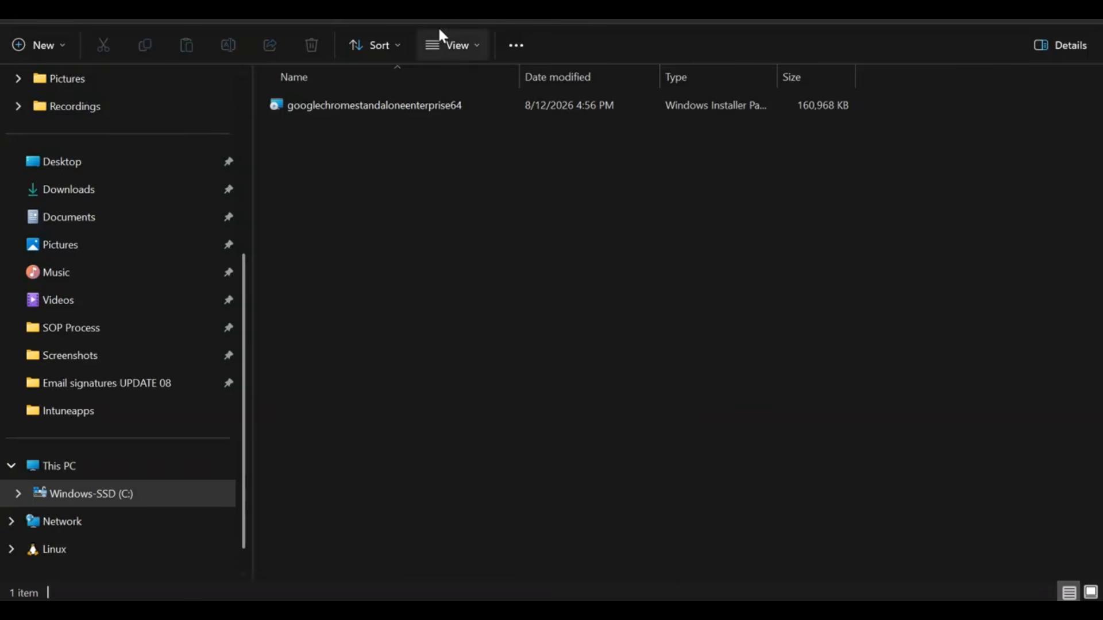
# Review the folder structure of C:\Intuneapps, including the Chrome subfolder, and return to the Intuneapps folder
pyautogui.click(452, 8)
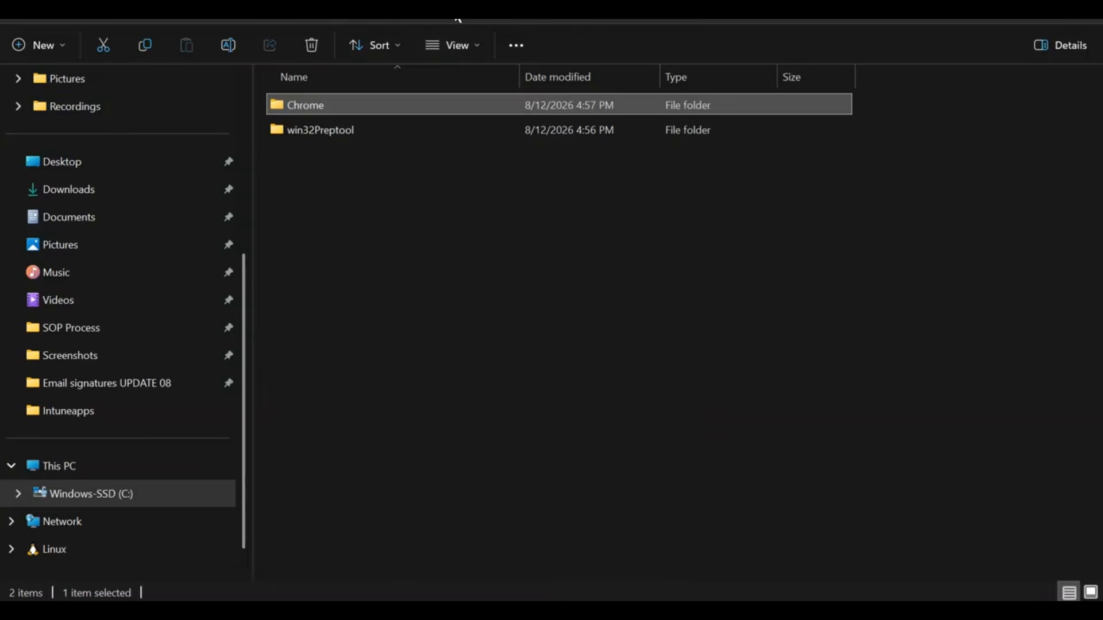
pyautogui.doubleClick(319, 105)
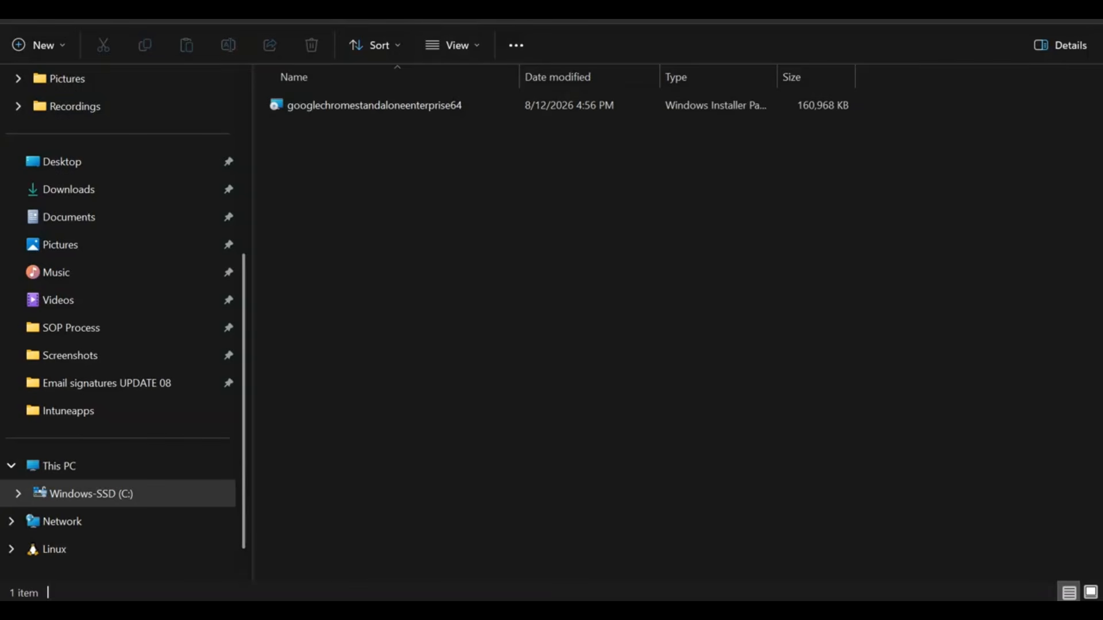
pyautogui.hotkey('alt', 'Up')
pyautogui.hotkey('alt', 'Up')
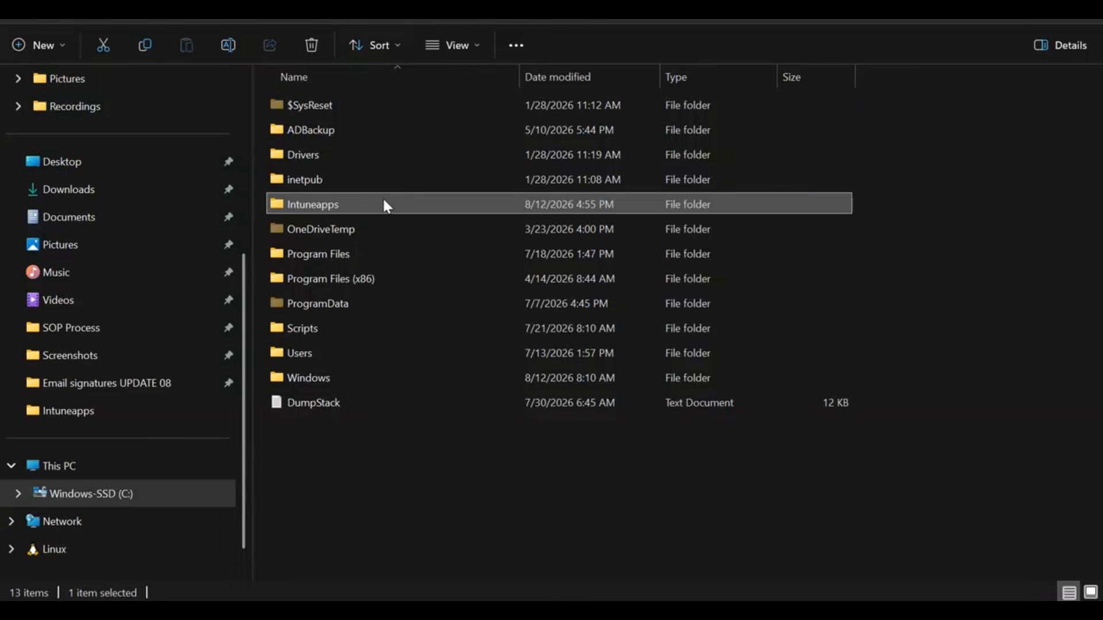
pyautogui.doubleClick(383, 198)
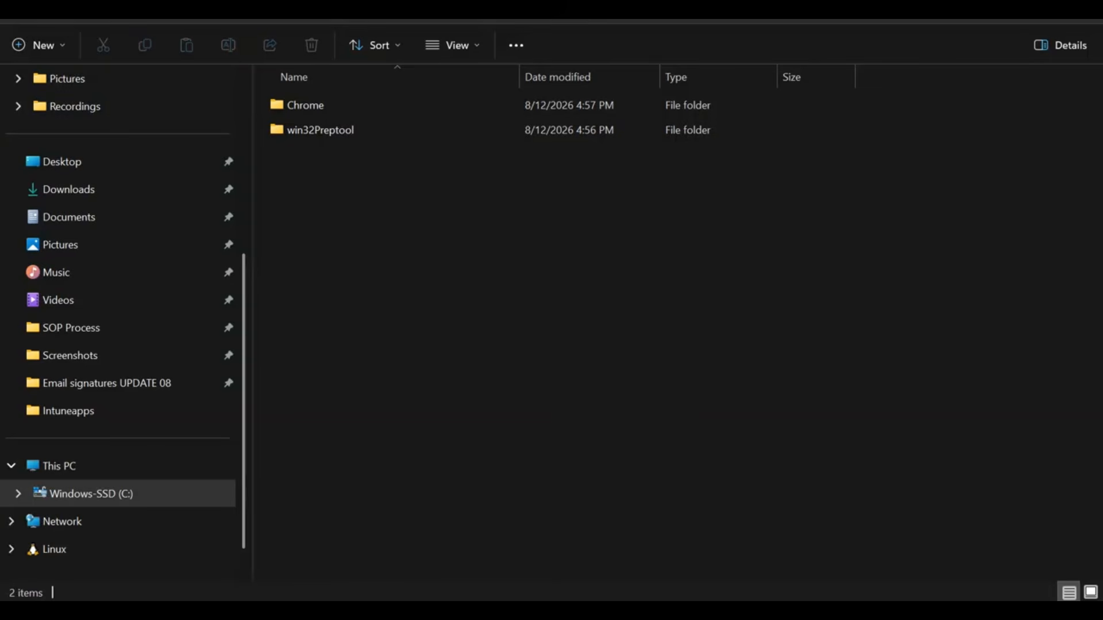
# Search Windows for cmd and run Command Prompt as administrator
pyautogui.press('super')
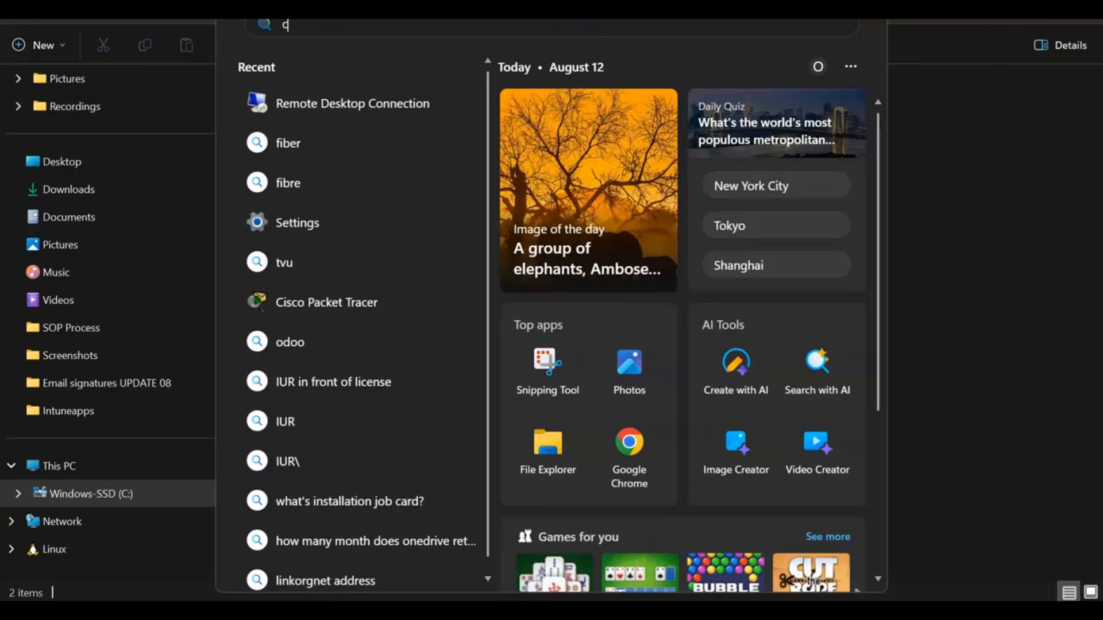
pyautogui.write('cmd')
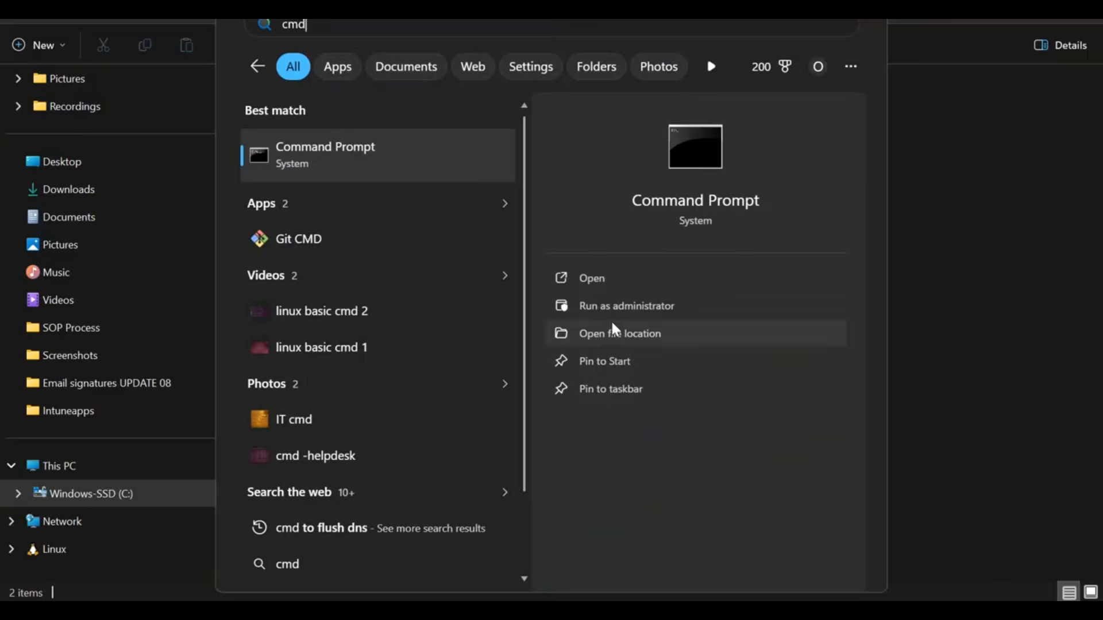
pyautogui.click(615, 309)
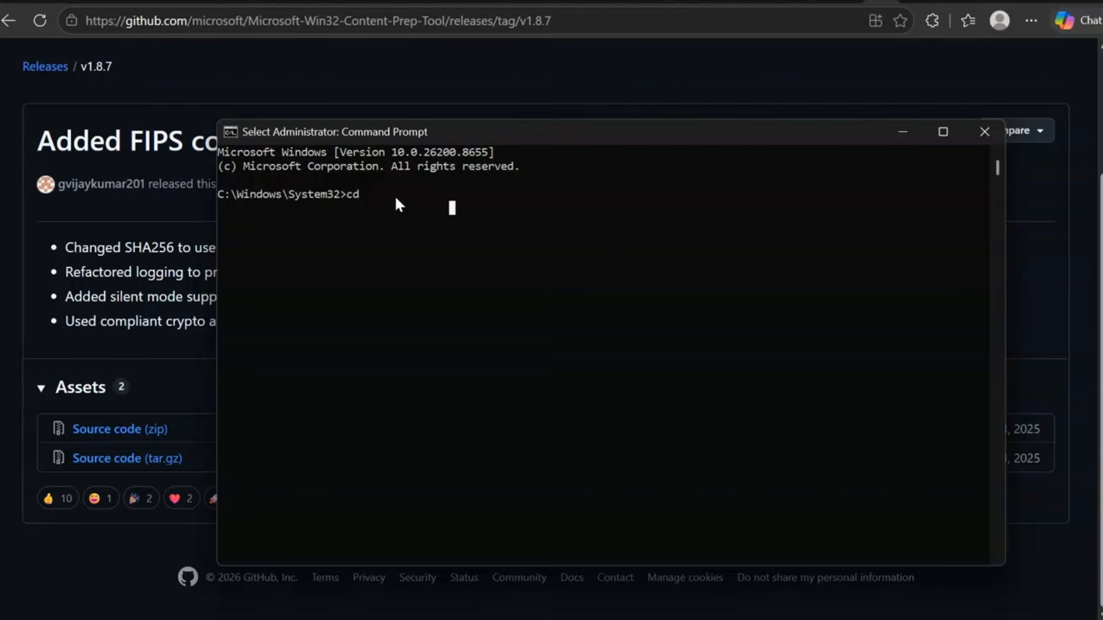
# Try to change the working directory with cd intune and cd C:\intune
pyautogui.write('intu')
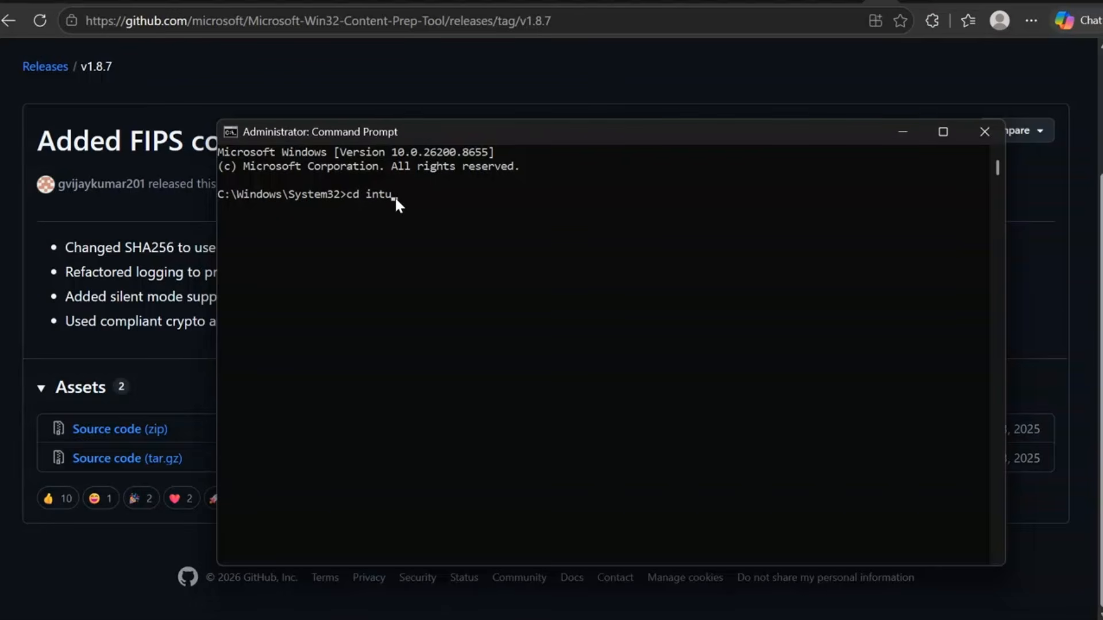
pyautogui.write('ne')
pyautogui.press('Return')
pyautogui.press('Up')
pyautogui.press('Left')
pyautogui.press('Left')
pyautogui.press('Left')
pyautogui.press('Left')
pyautogui.press('Left')
pyautogui.press('Left')
pyautogui.press('Left')
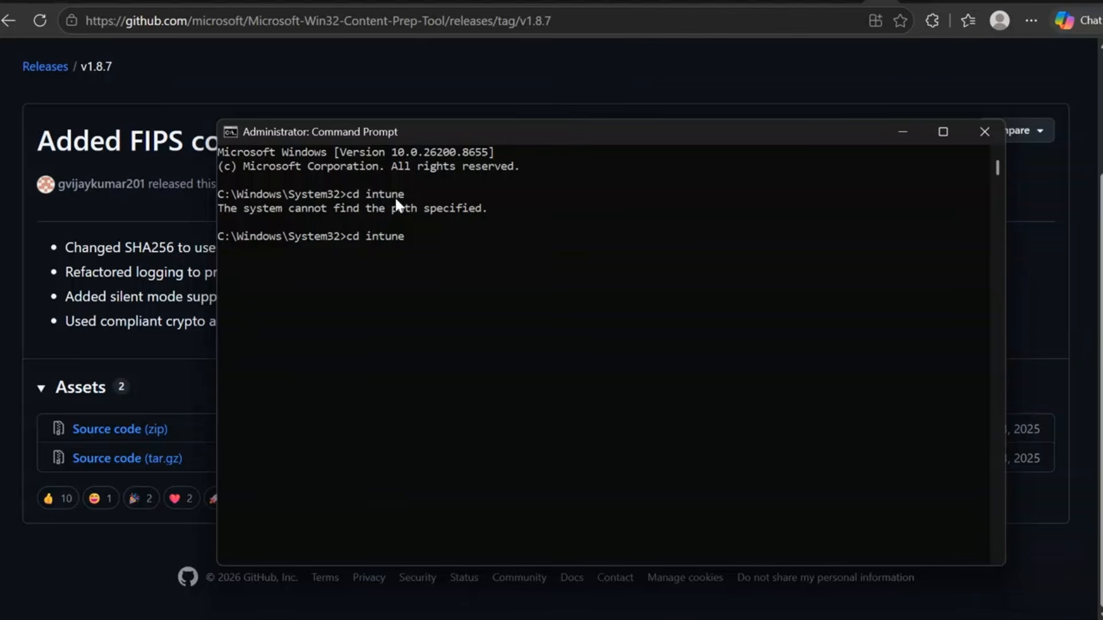
pyautogui.write('C:\\')
pyautogui.press('Right')
pyautogui.press('BackSpace')
pyautogui.press('Return')
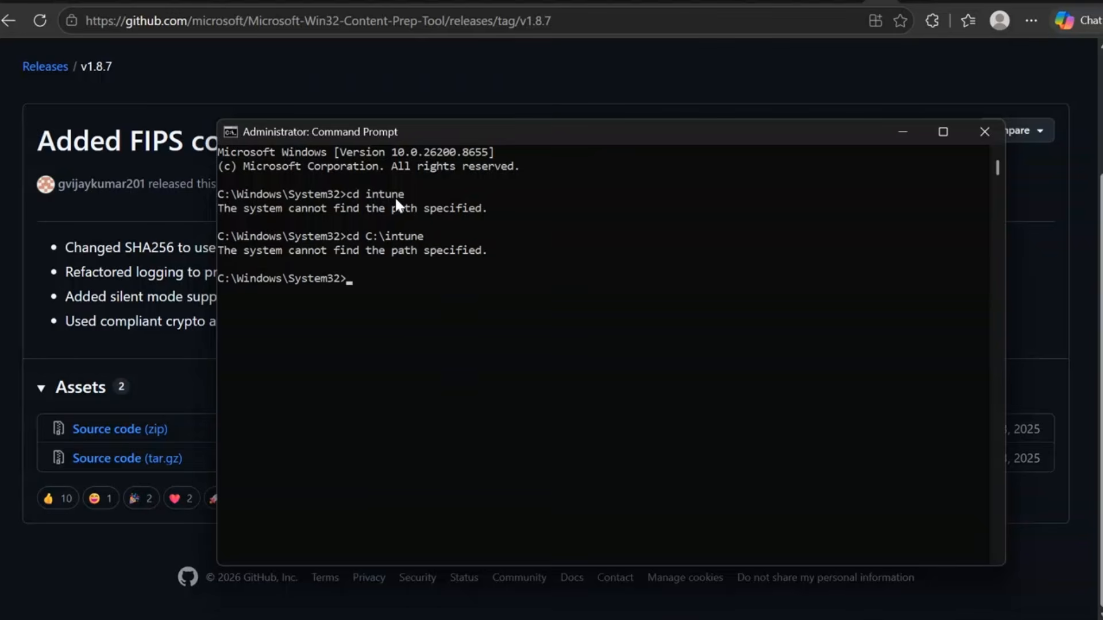
# Check the folder name in File Explorer and change the Command Prompt directory with cd C:\intuneapps
pyautogui.click(257, 593)
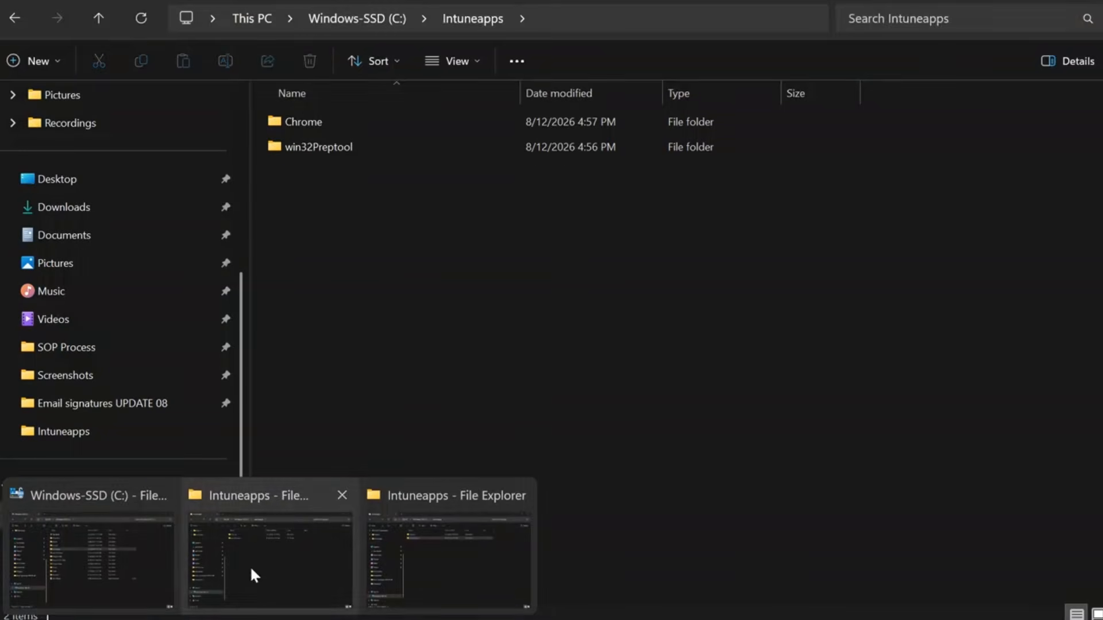
pyautogui.click(251, 564)
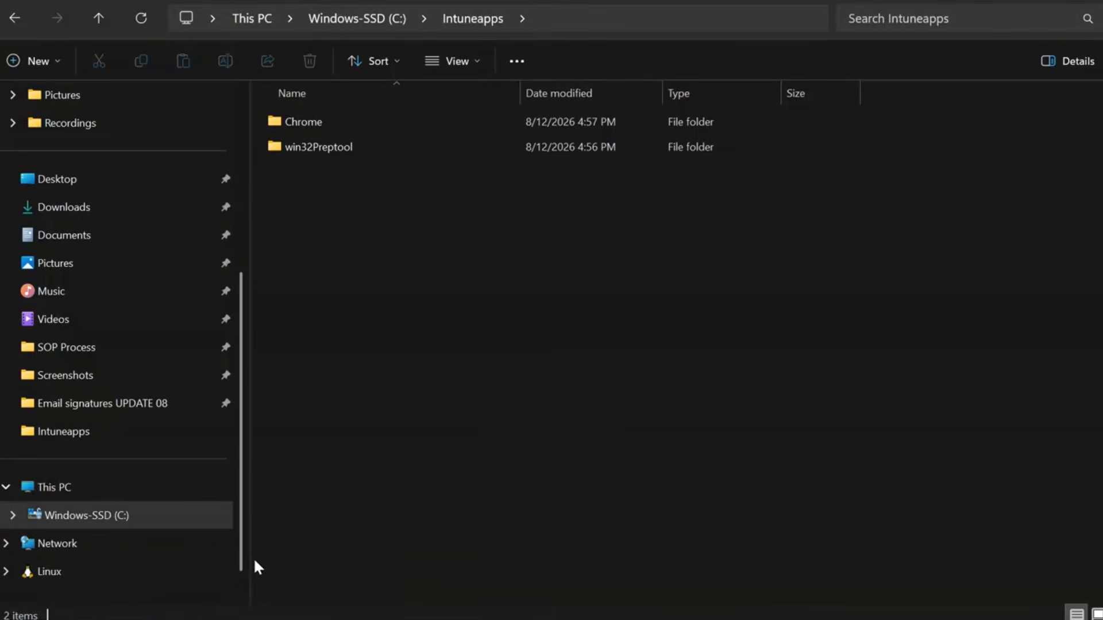
pyautogui.click(780, 558)
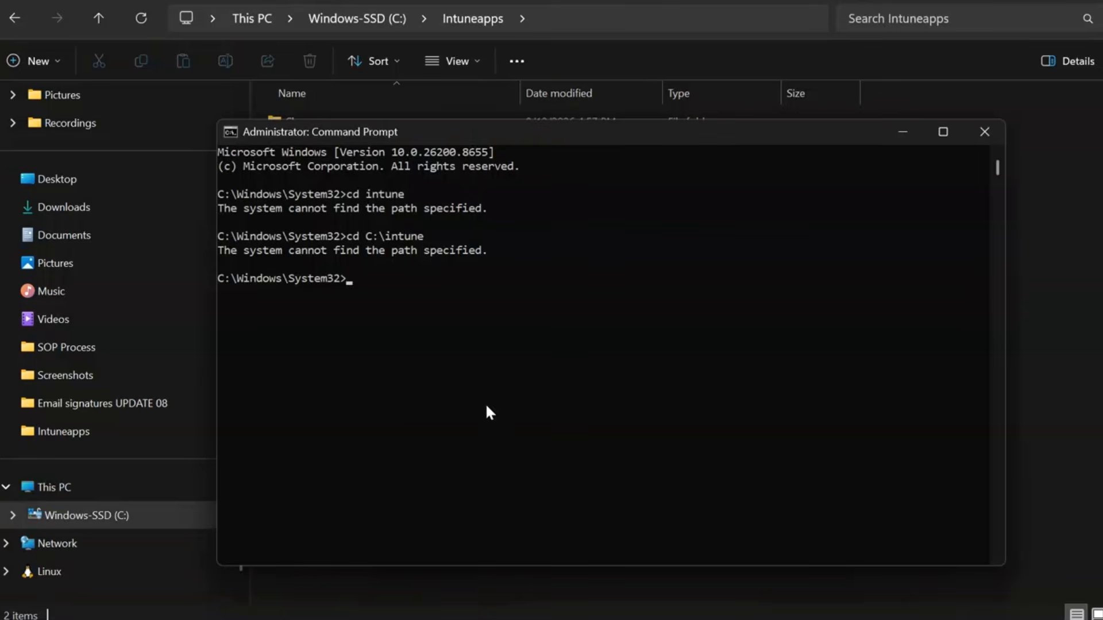
pyautogui.press('Up')
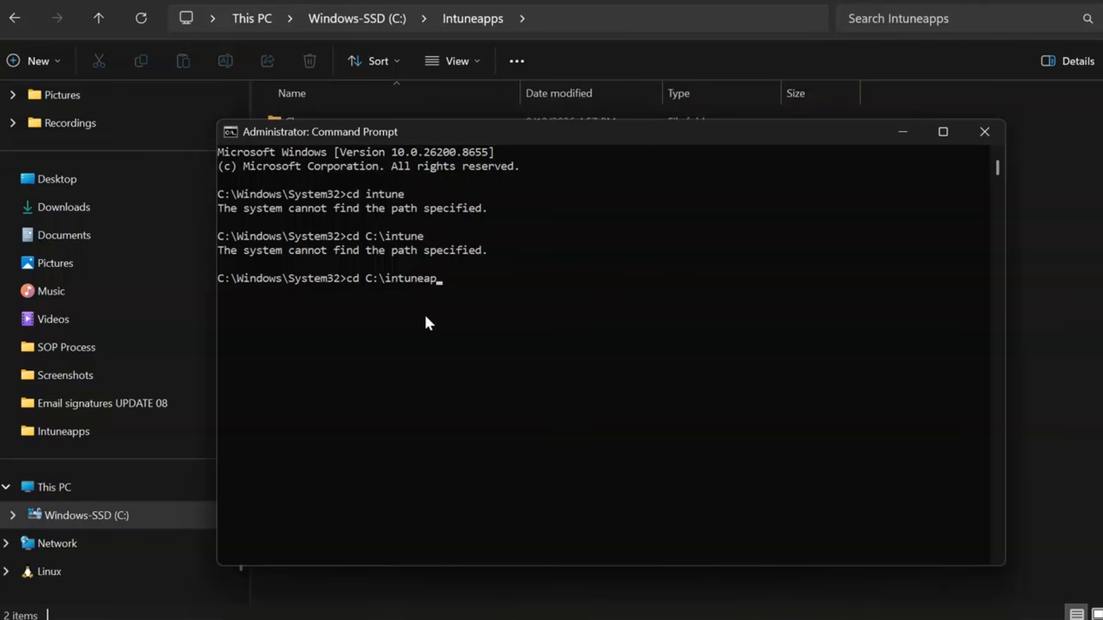
pyautogui.press('Return')
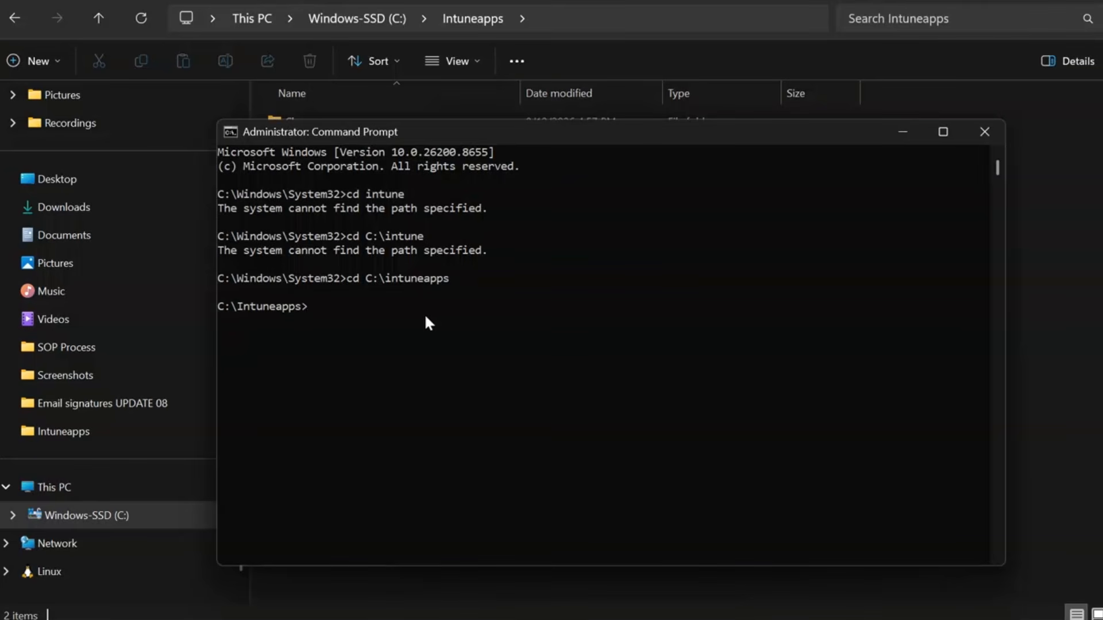
# List the contents of the current directory, trying ls and using dir
pyautogui.write('ls')
pyautogui.press('Return')
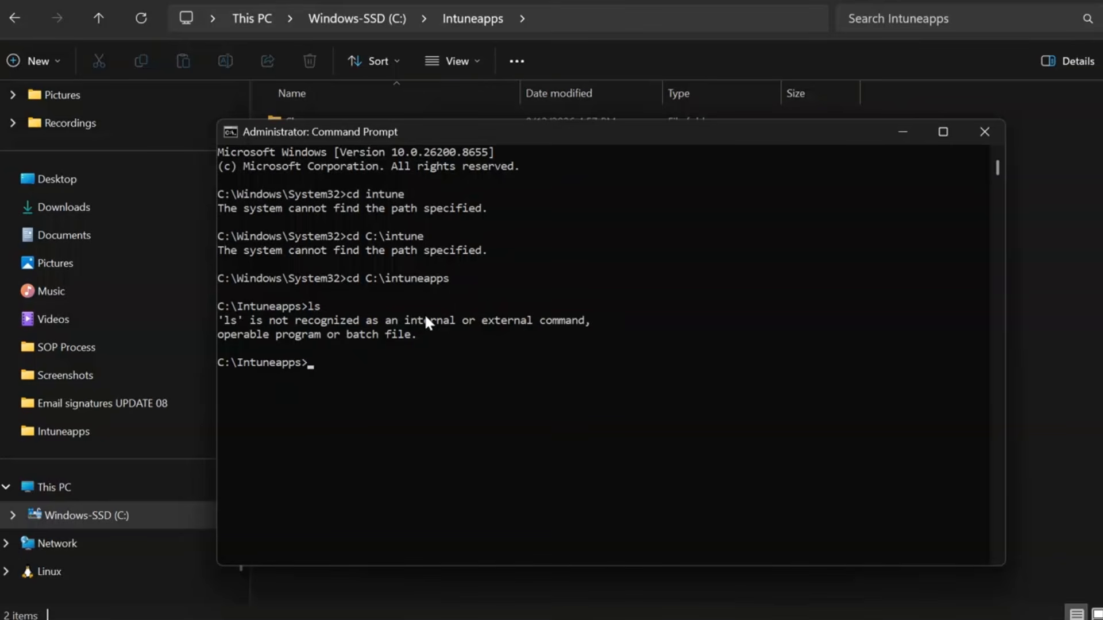
pyautogui.write('dir')
pyautogui.press('Return')
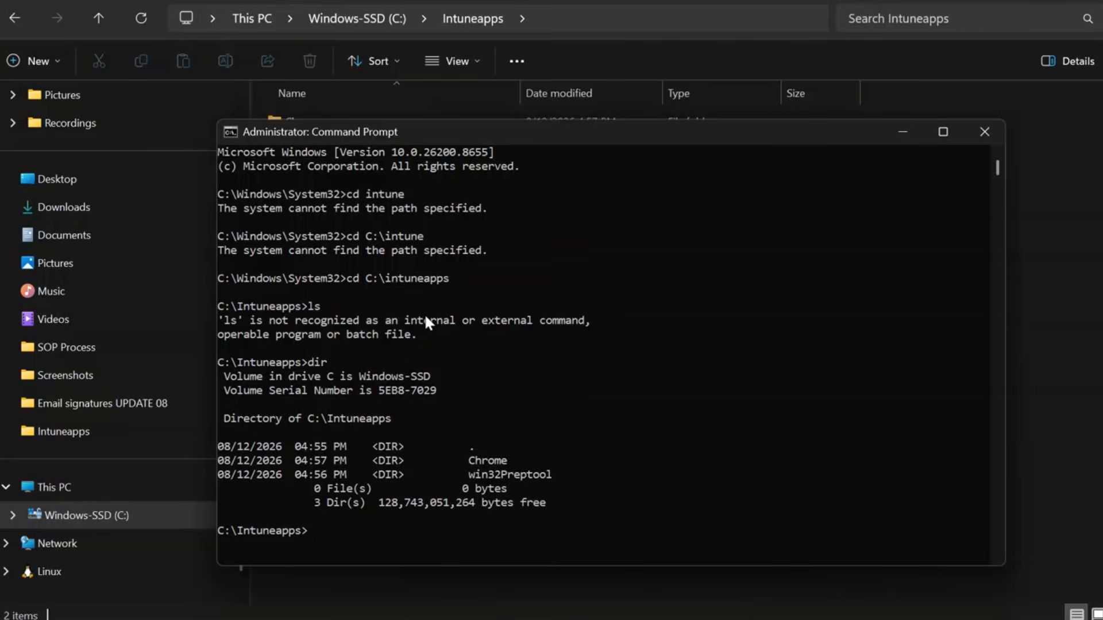
# Try to change the working directory with cd C:\win32Preptool
pyautogui.press('Up')
pyautogui.press('Up')
pyautogui.press('Up')
pyautogui.press('BackSpace')
pyautogui.press('BackSpace')
pyautogui.press('BackSpace')
pyautogui.press('BackSpace')
pyautogui.press('BackSpace')
pyautogui.press('BackSpace')
pyautogui.press('BackSpace')
pyautogui.press('BackSpace')
pyautogui.press('BackSpace')
pyautogui.press('BackSpace')
pyautogui.write('win32Preptool')
pyautogui.press('Return')
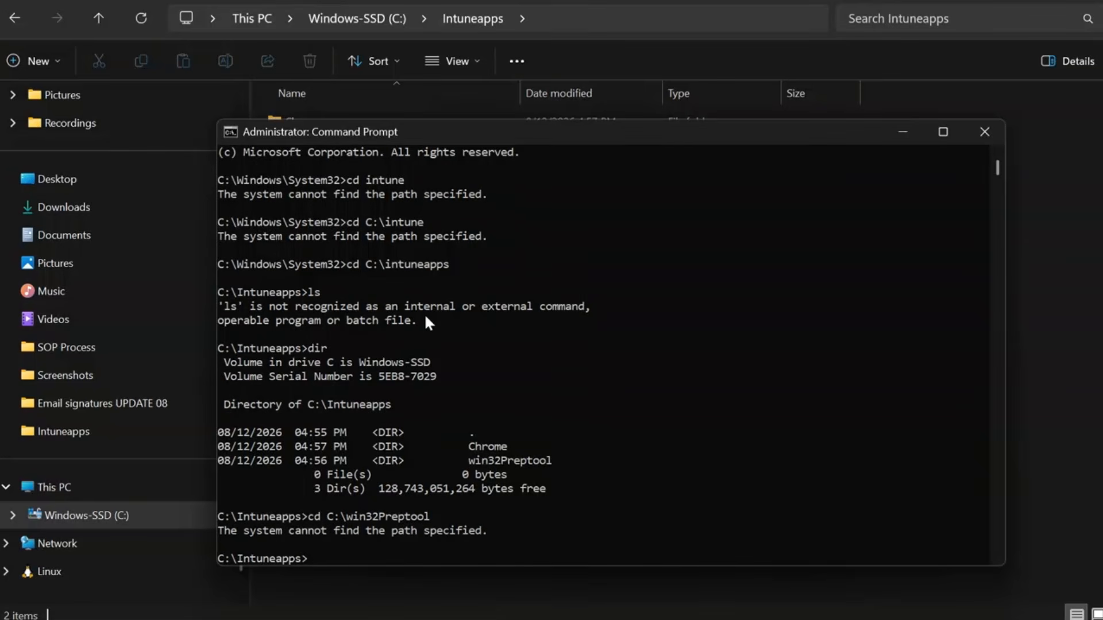
# Change into the prep tool subfolder using the relative path command cd win32Preptool
pyautogui.press('Up')
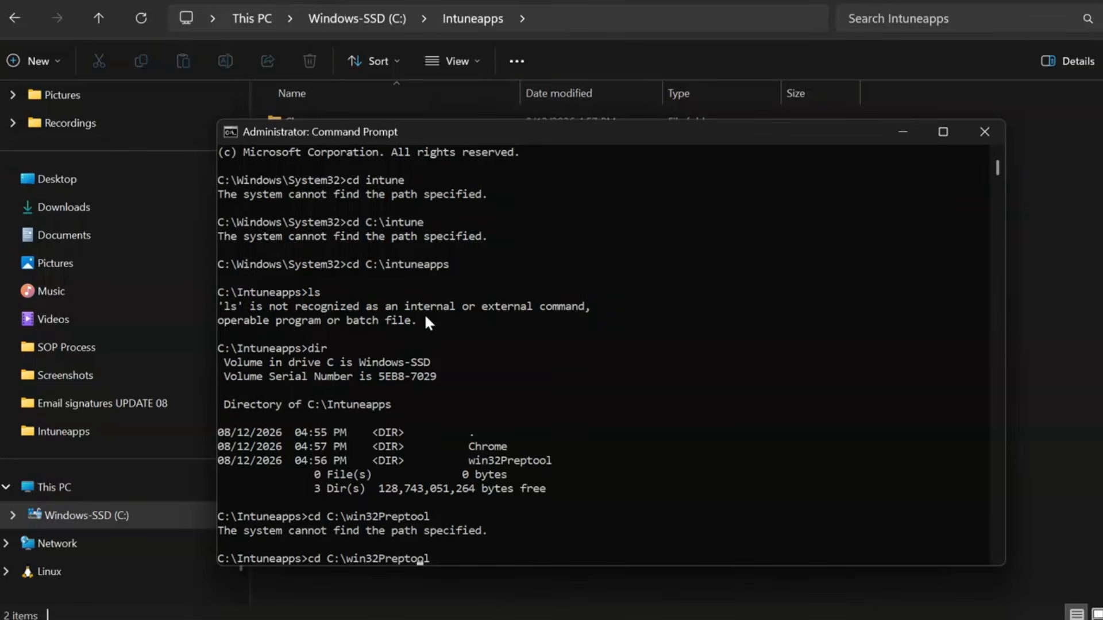
pyautogui.press('Left')
pyautogui.press('Left')
pyautogui.press('Left')
pyautogui.press('Left')
pyautogui.press('Left')
pyautogui.press('Left')
pyautogui.press('Left')
pyautogui.press('Left')
pyautogui.press('Left')
pyautogui.press('Left')
pyautogui.press('Left')
pyautogui.press('Left')
pyautogui.press('BackSpace')
pyautogui.press('BackSpace')
pyautogui.press('BackSpace')
pyautogui.press('Return')
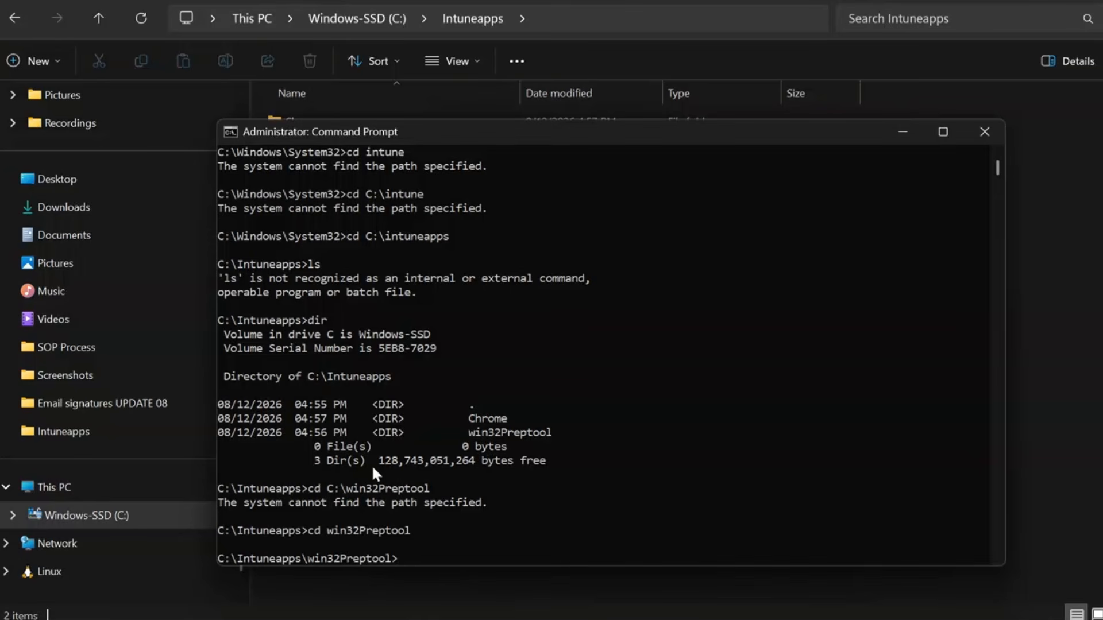
# Look inside win32Preptool\Microsoft-Win32-Content-Prep-Tool-1.8.7 in File Explorer for the IntuneWinAppUtil application and switch back to Command Prompt
pyautogui.click(1011, 238)
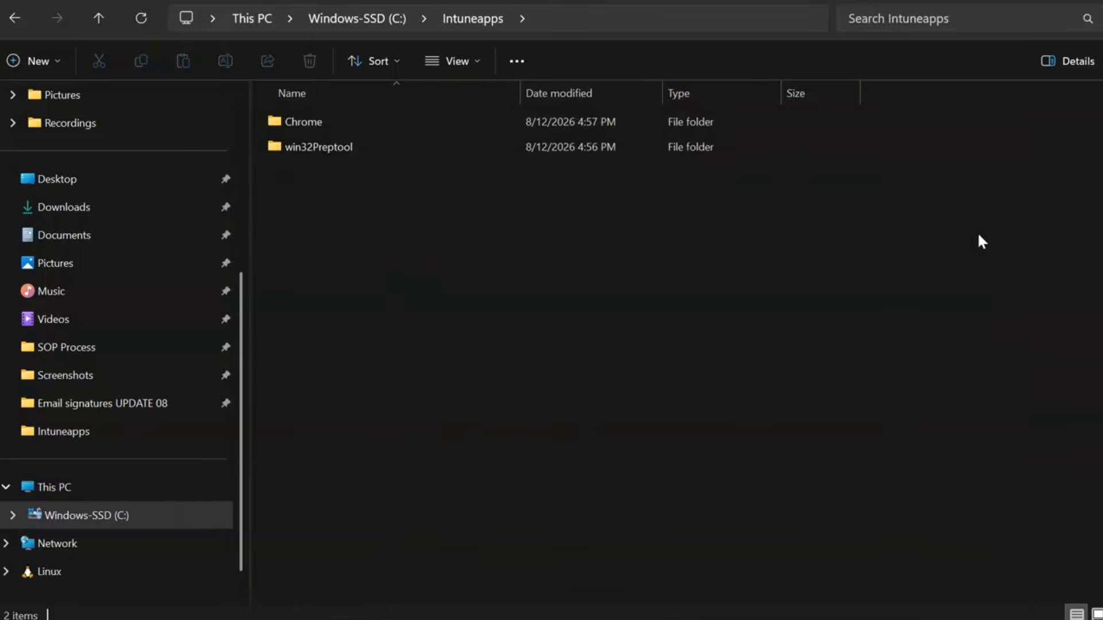
pyautogui.doubleClick(394, 148)
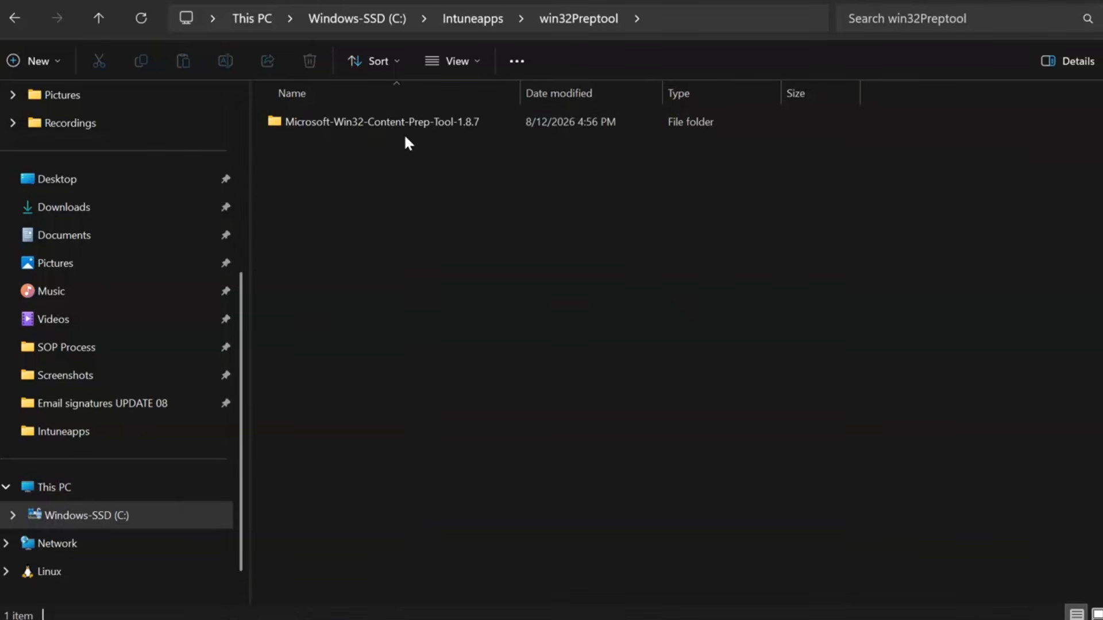
pyautogui.doubleClick(418, 121)
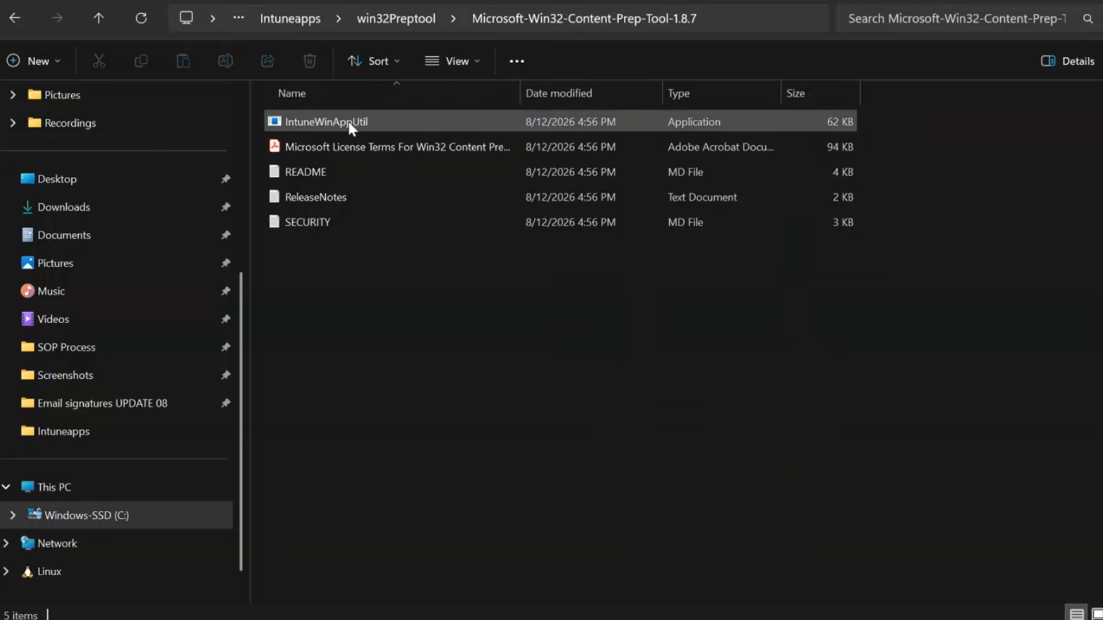
pyautogui.moveTo(780, 617)
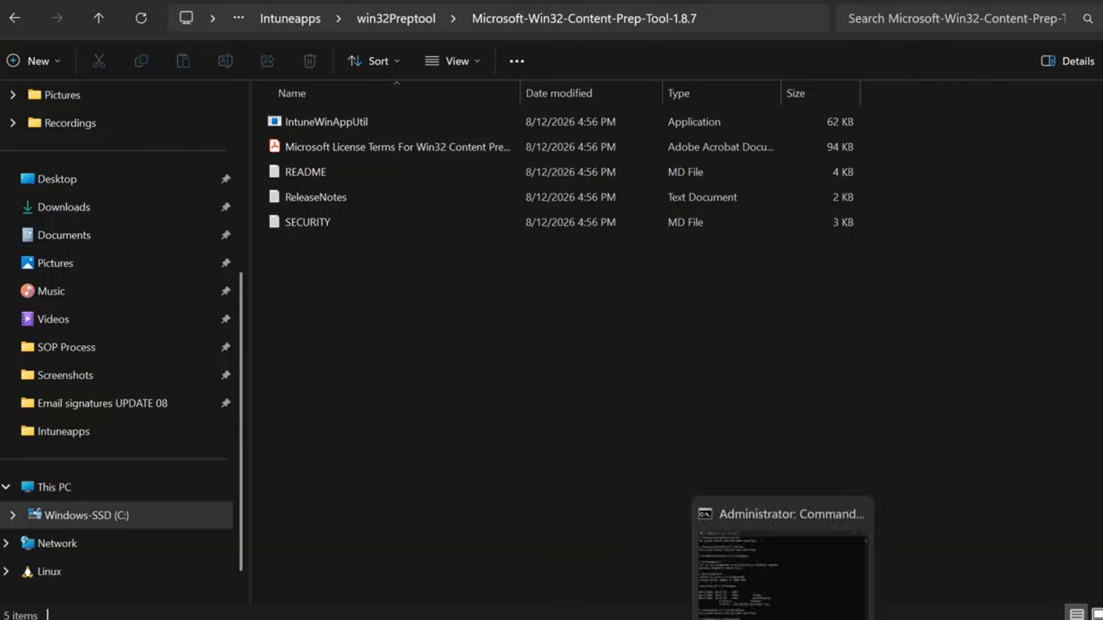
pyautogui.click(780, 575)
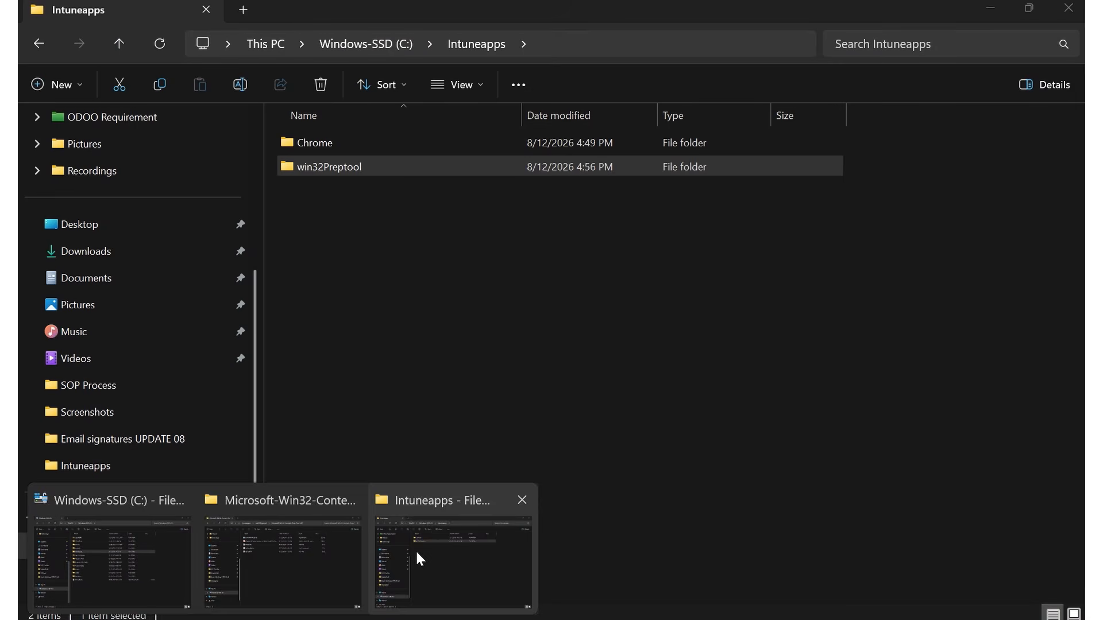
# Open the win32Preptool folder inside C:\Intuneapps in File Explorer to examine its contents and return to Command Prompt
pyautogui.click(416, 550)
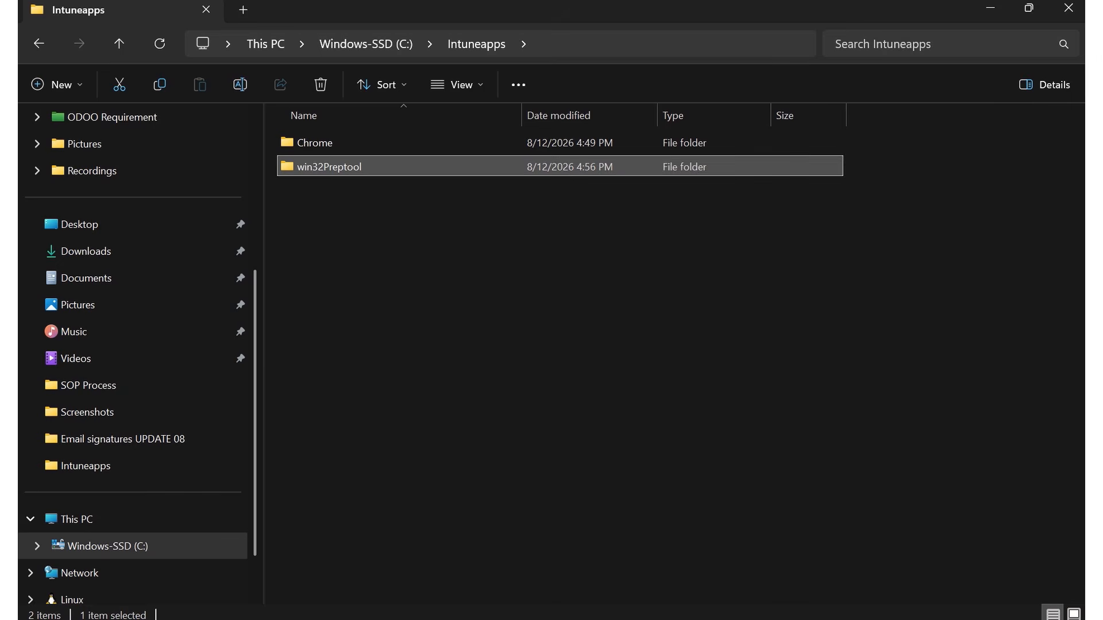
pyautogui.click(782, 577)
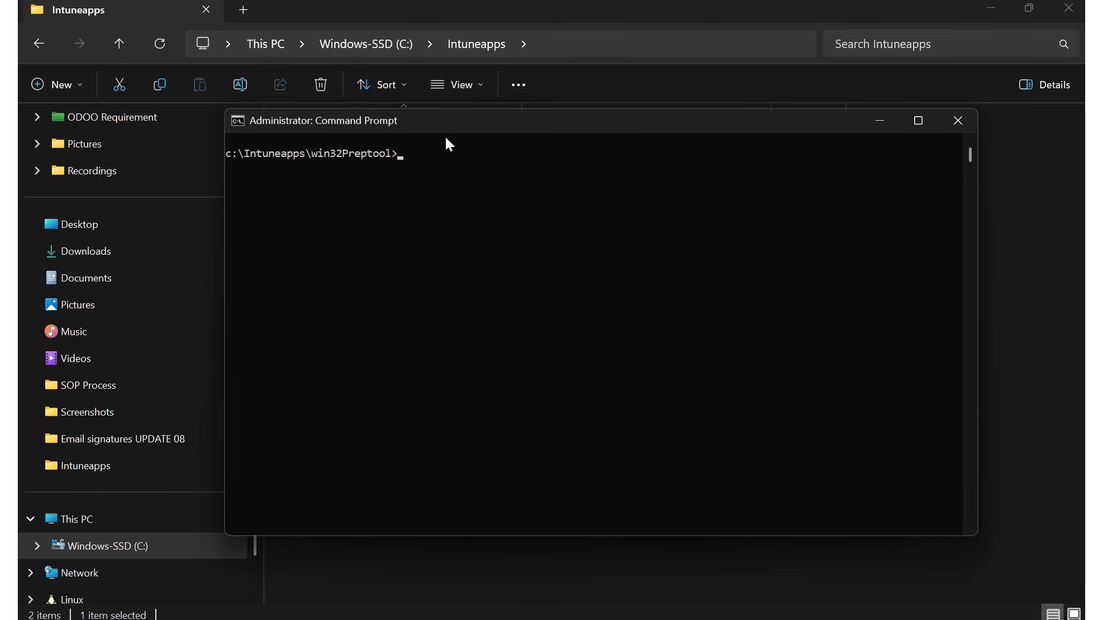
pyautogui.moveTo(438, 123); pyautogui.dragTo(507, 264)
pyautogui.doubleClick(377, 167)
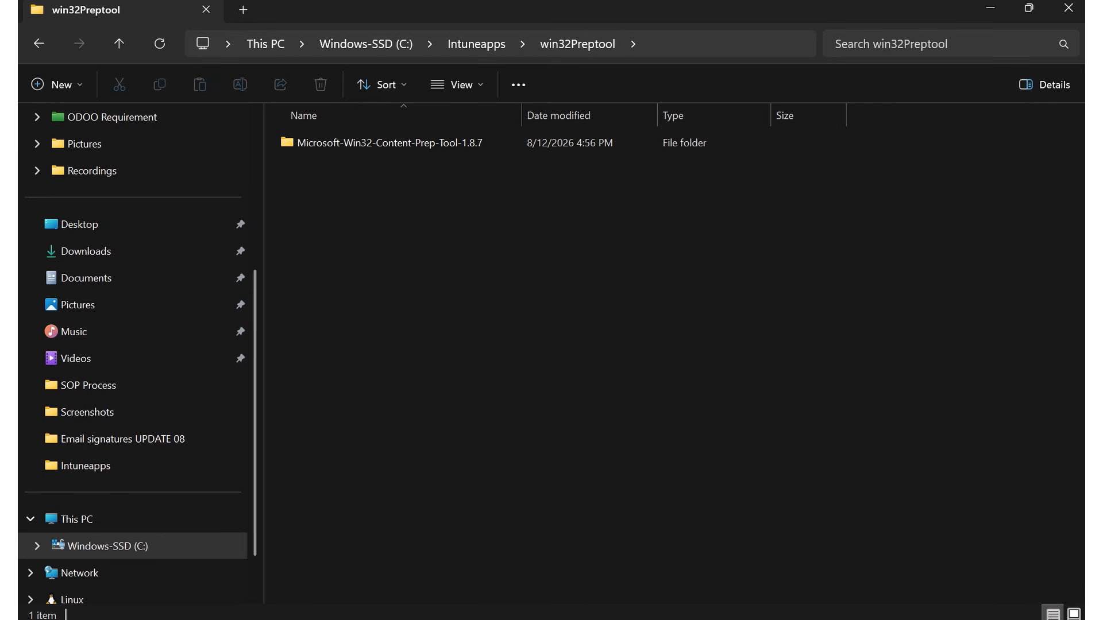
pyautogui.click(365, 619)
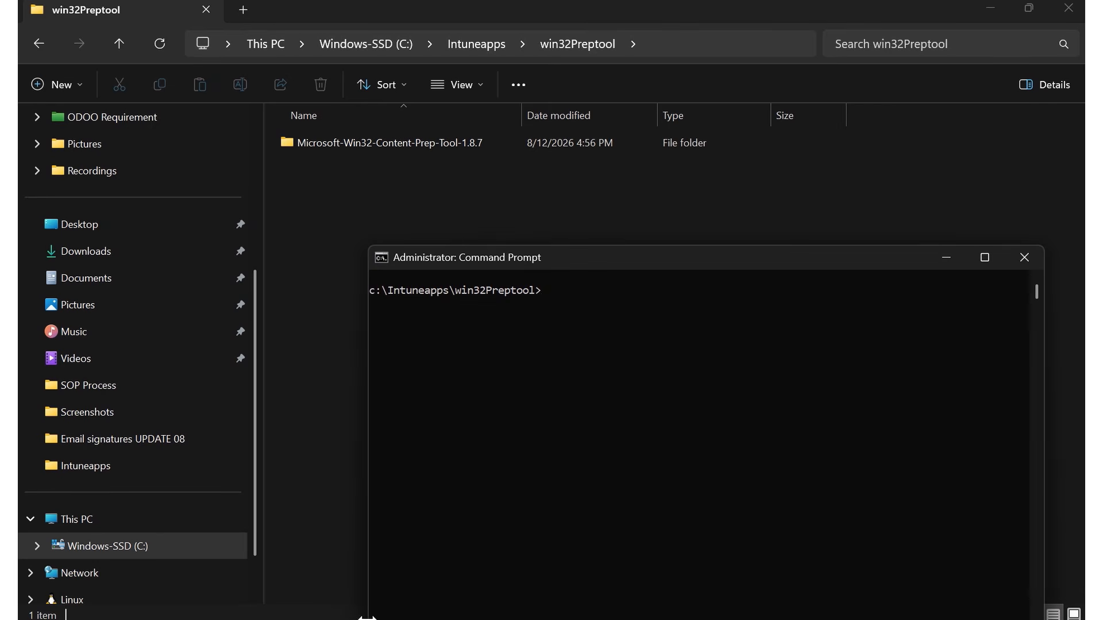
# List the contents of c:\Intuneapps\win32Preptool in Command Prompt with the dir command
pyautogui.moveTo(549, 256); pyautogui.dragTo(412, 144)
pyautogui.click(407, 175)
pyautogui.write('d')
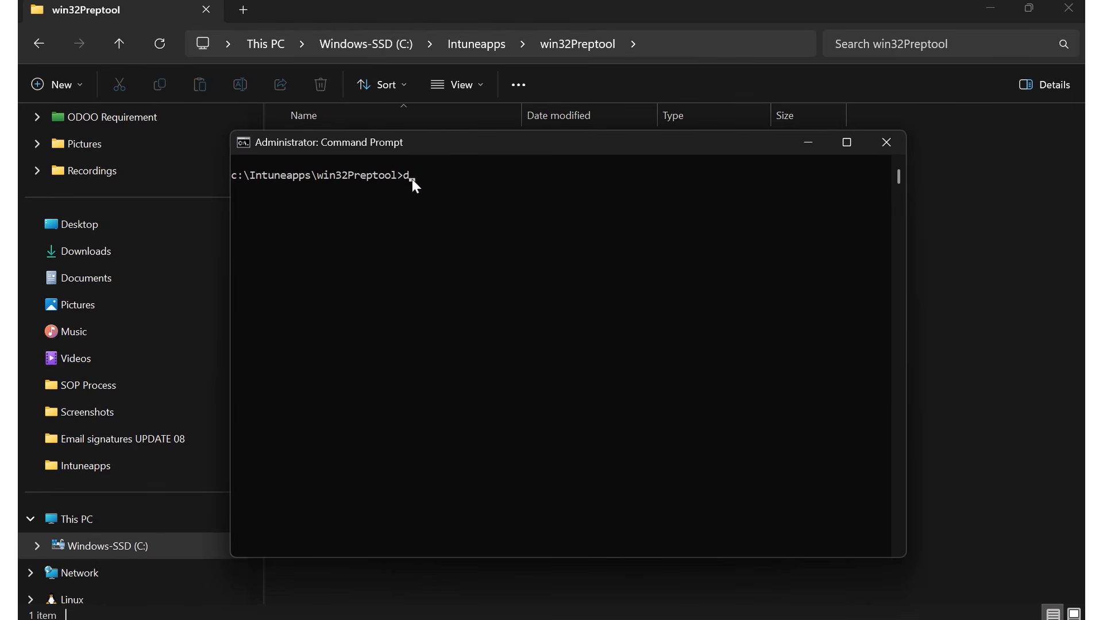
pyautogui.write('ir')
pyautogui.press('Return')
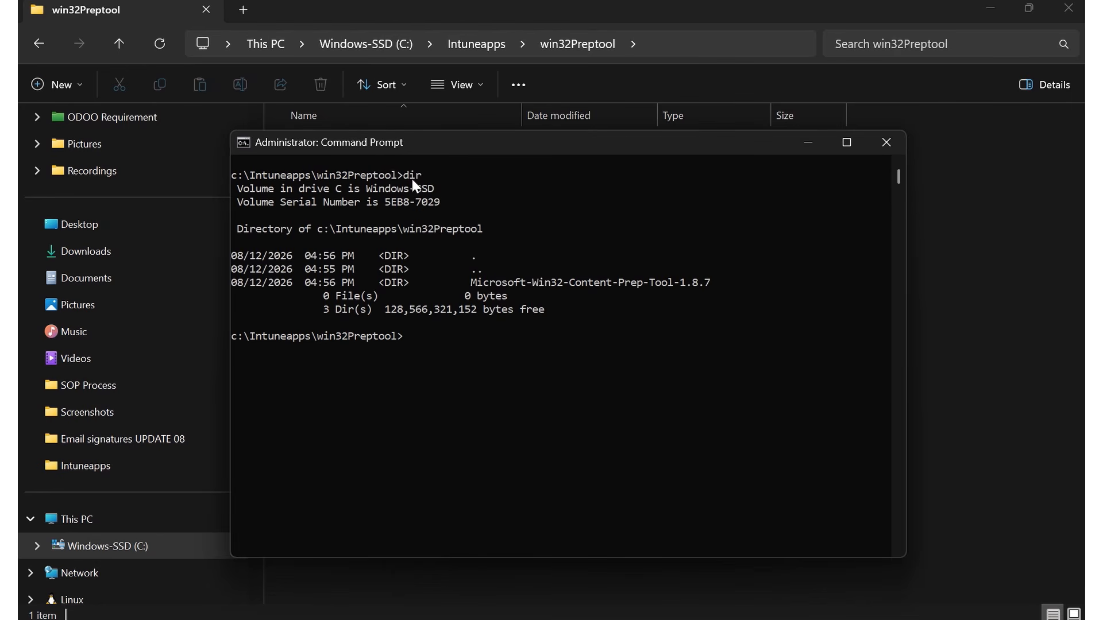
# Change into the Microsoft-Win32-Content-Prep-Tool-1.8.7 folder with cd, using the folder name copied from the listing, and list its contents with dir
pyautogui.write('cd')
pyautogui.moveTo(713, 284); pyautogui.dragTo(465, 287)
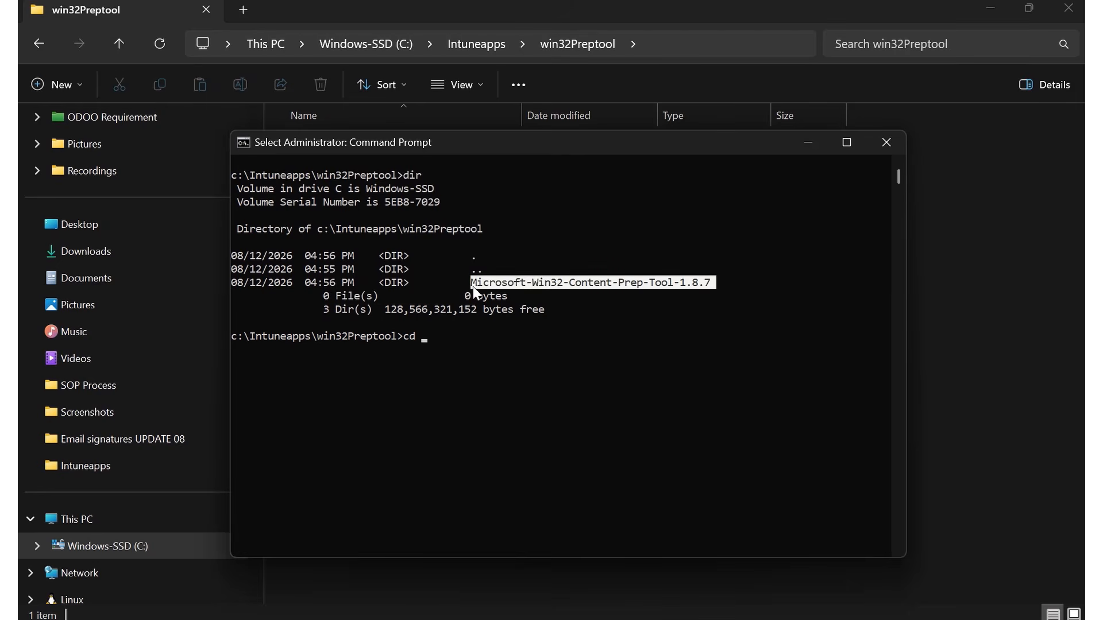
pyautogui.rightClick(471, 287)
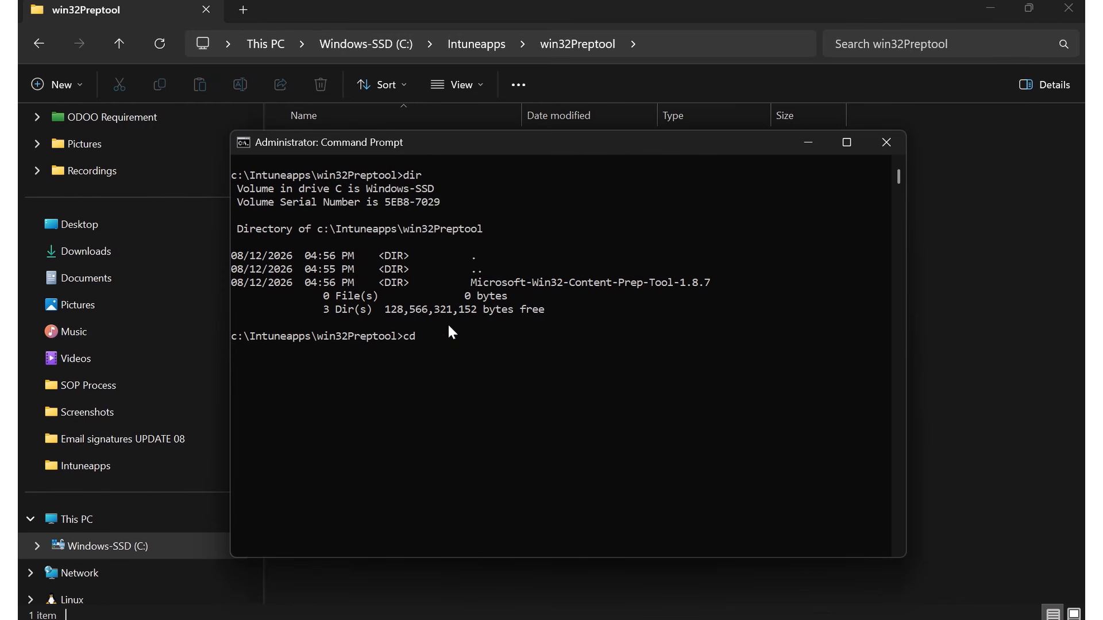
pyautogui.rightClick(448, 326)
pyautogui.press('Return')
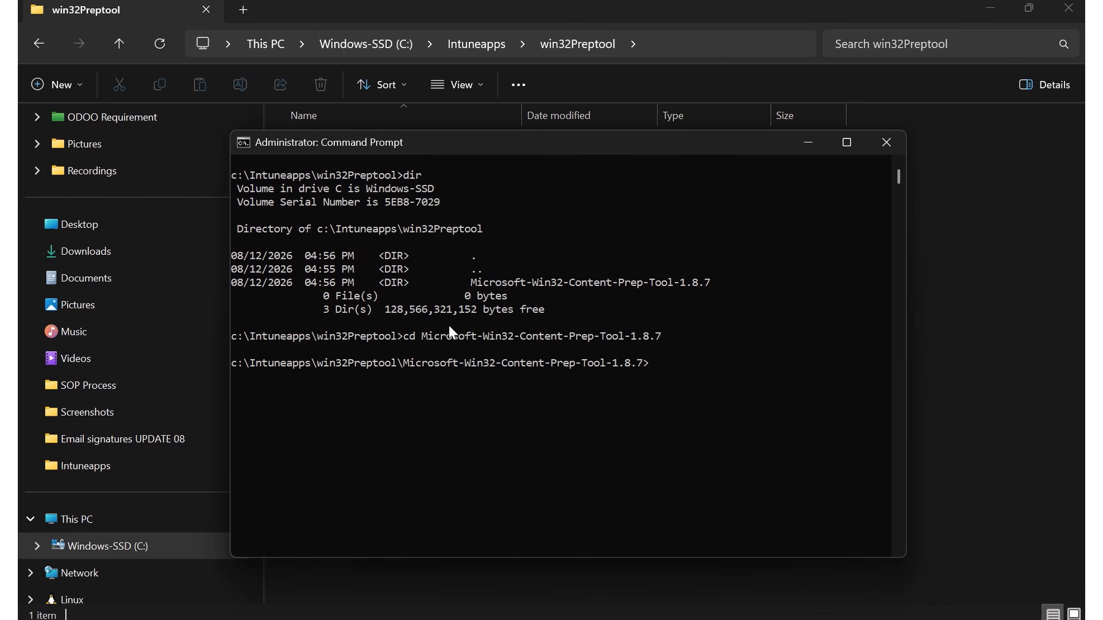
pyautogui.write('dir')
pyautogui.press('Return')
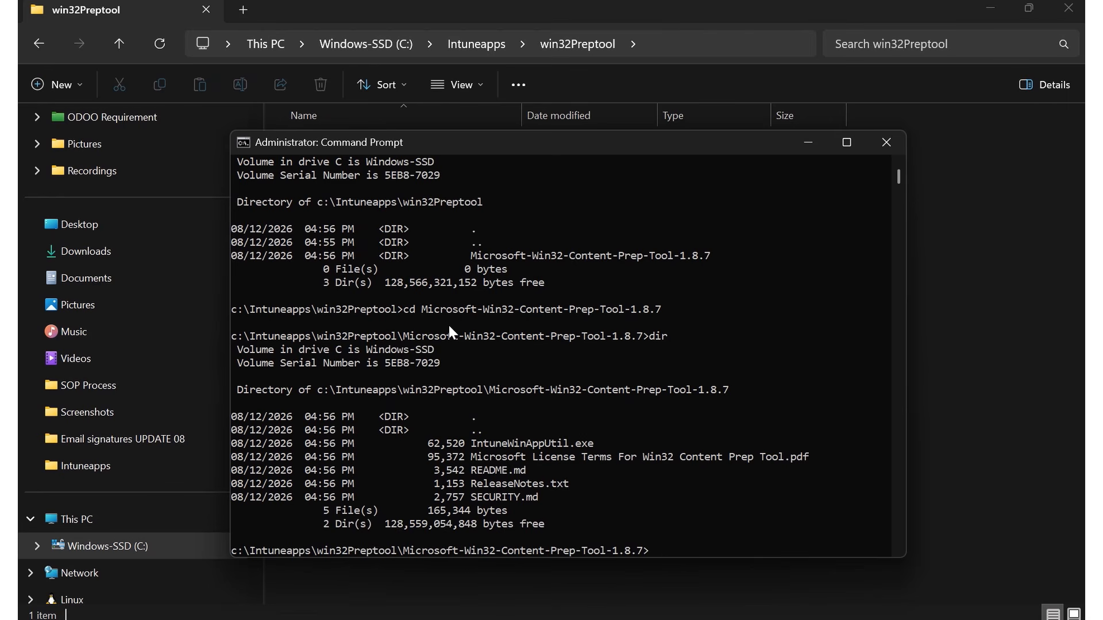
# Run IntuneWinAppUtil.exe from the prep tool folder and arrange its window so File Explorer stays visible behind it
pyautogui.write('IntuneWinAppUtil.exe')
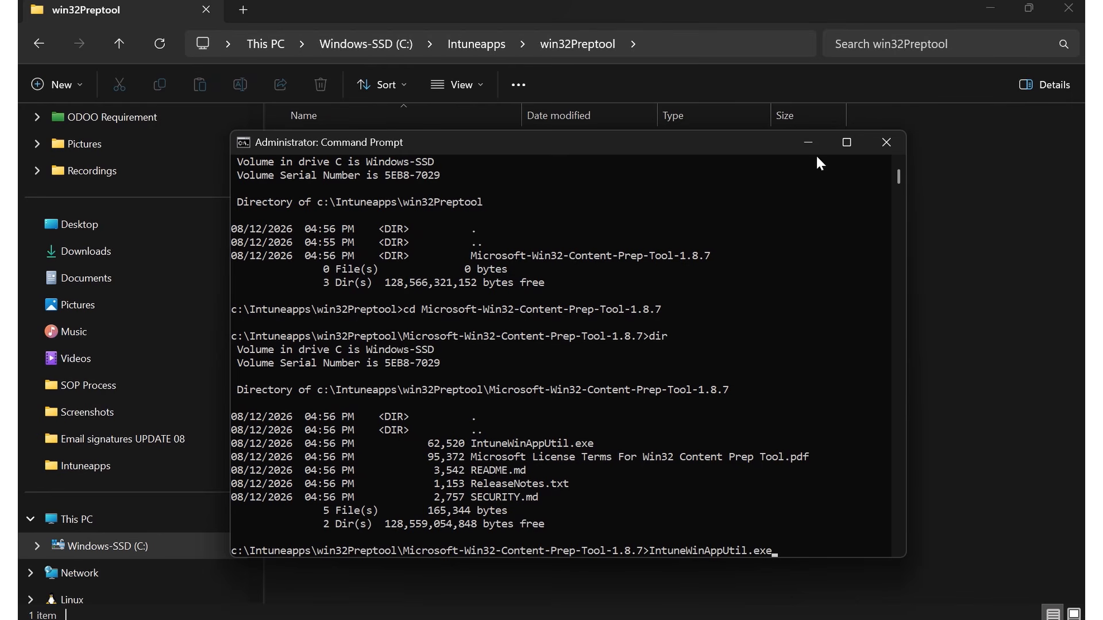
pyautogui.click(837, 143)
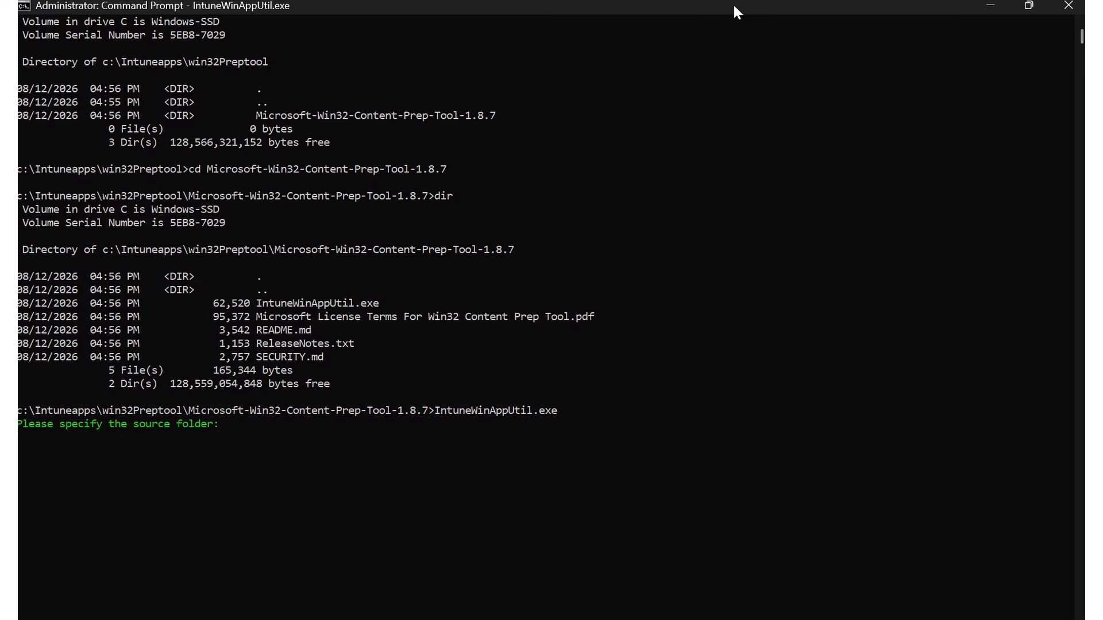
pyautogui.moveTo(733, 2); pyautogui.dragTo(790, 226)
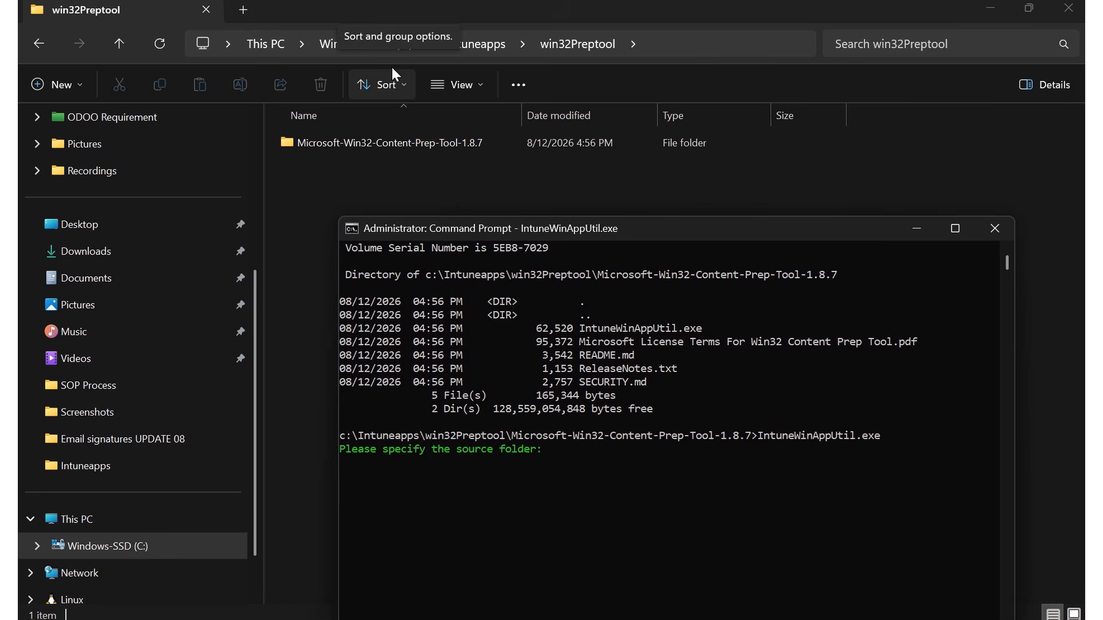
# Browse to C:\Intuneapps in File Explorer for reference and specify c:\Intuneapps\Chrome as the packaging tool's source folder
pyautogui.click(382, 43)
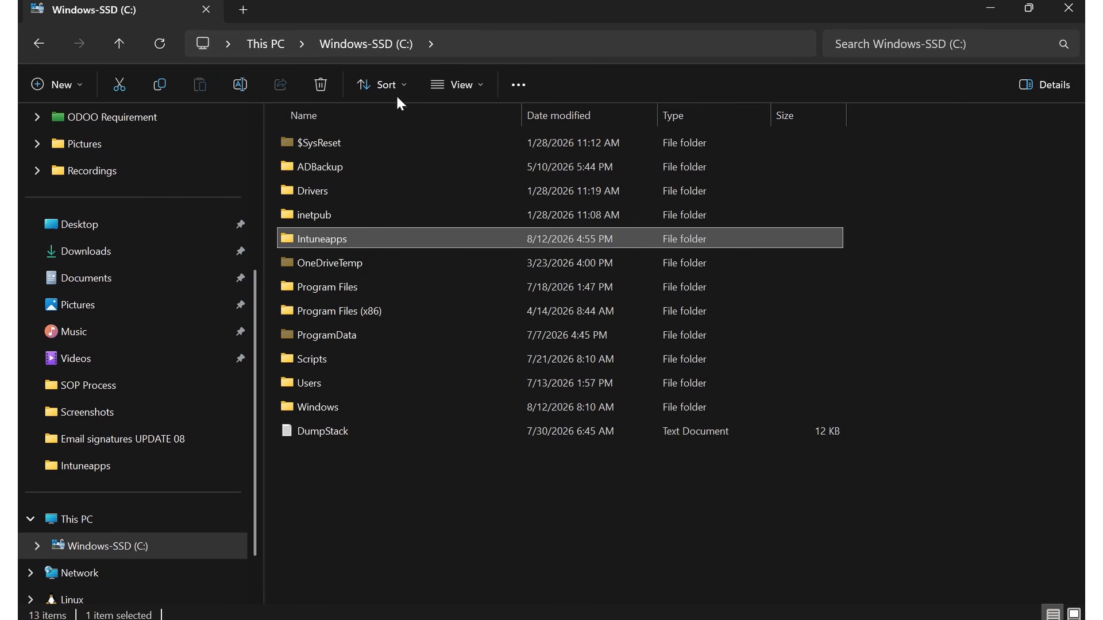
pyautogui.doubleClick(412, 236)
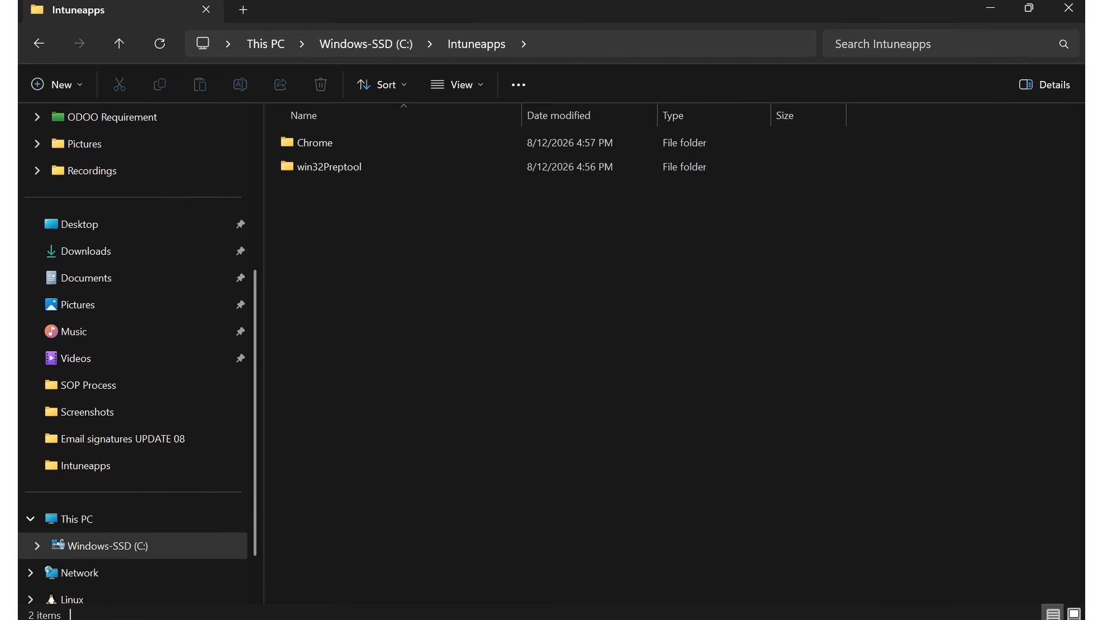
pyautogui.hotkey('alt', 'Tab')
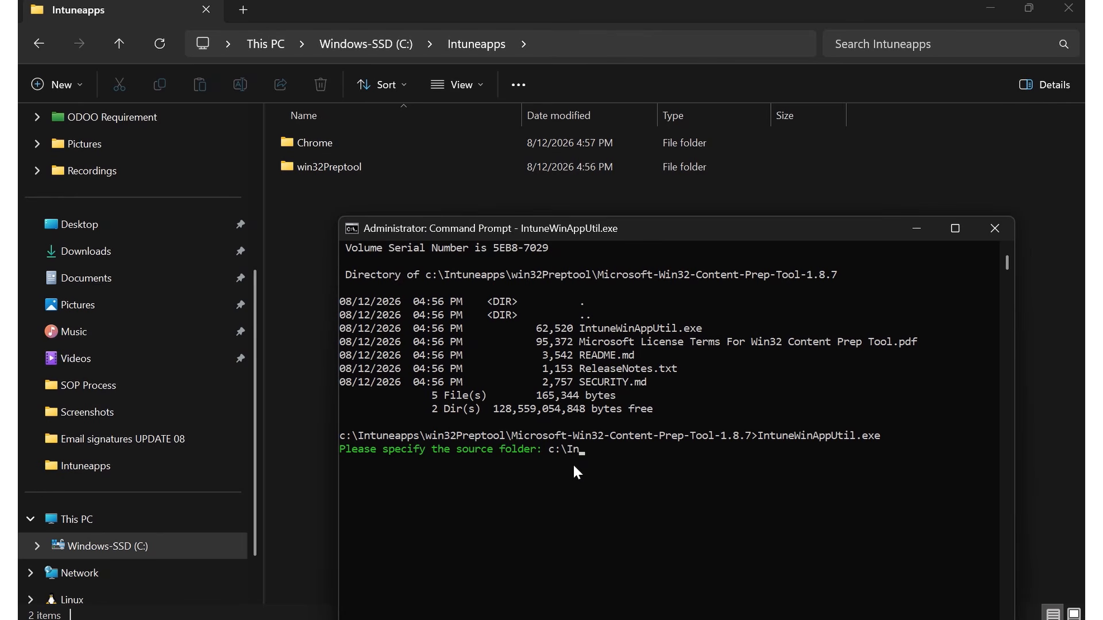
pyautogui.write('apps\\Chrome')
pyautogui.press('Return')
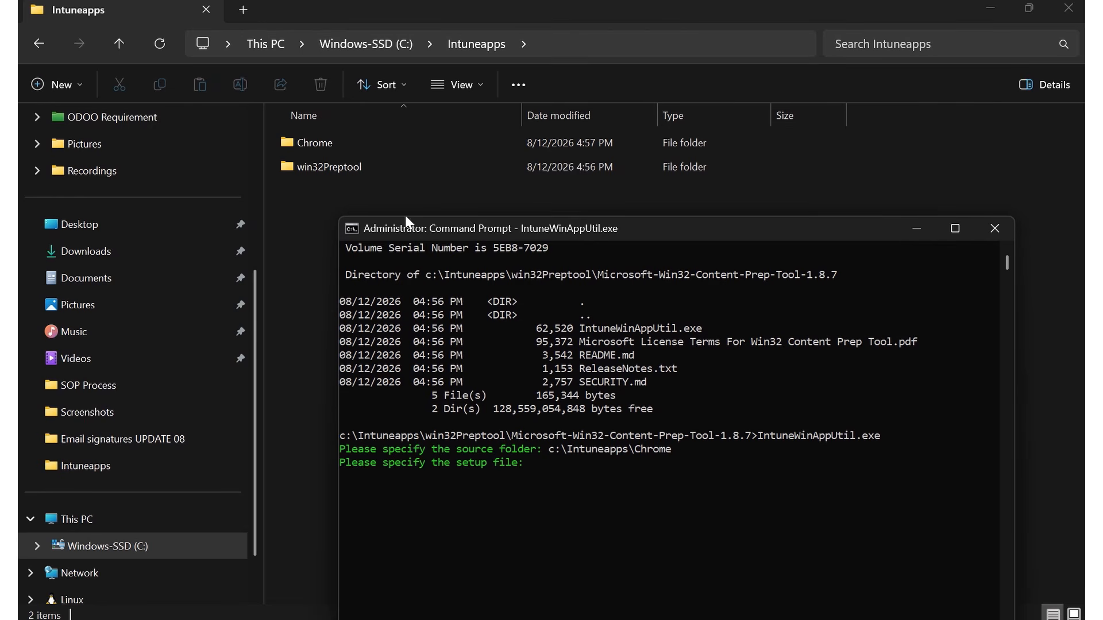
# Check the installer name in the Chrome folder and specify googlechromestandaloneenterprise64.msi as the setup file
pyautogui.doubleClick(353, 145)
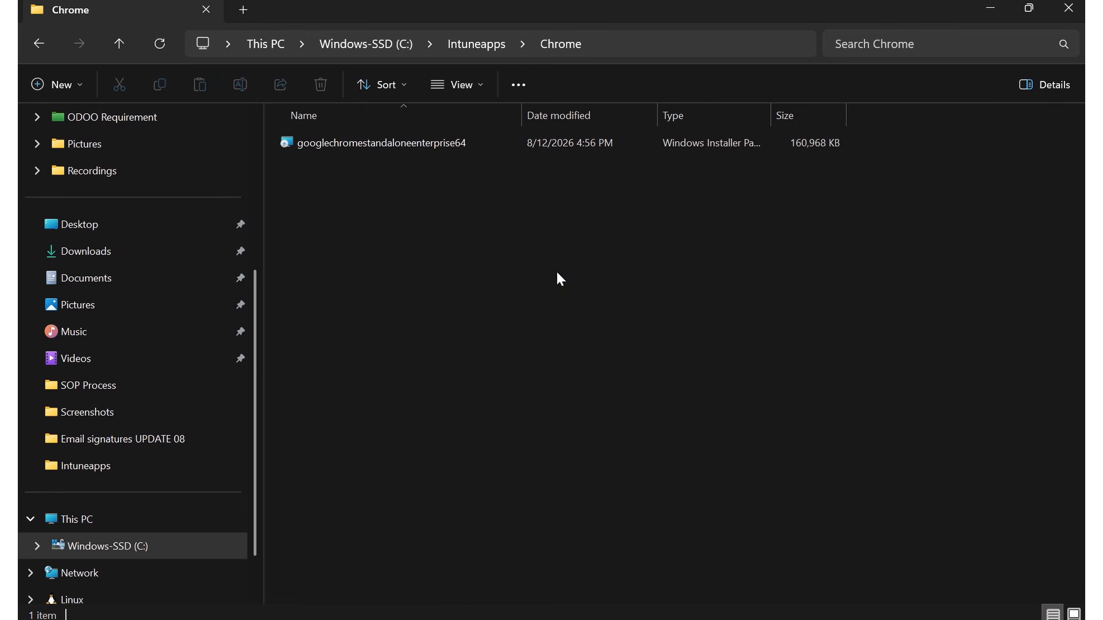
pyautogui.press('Return')
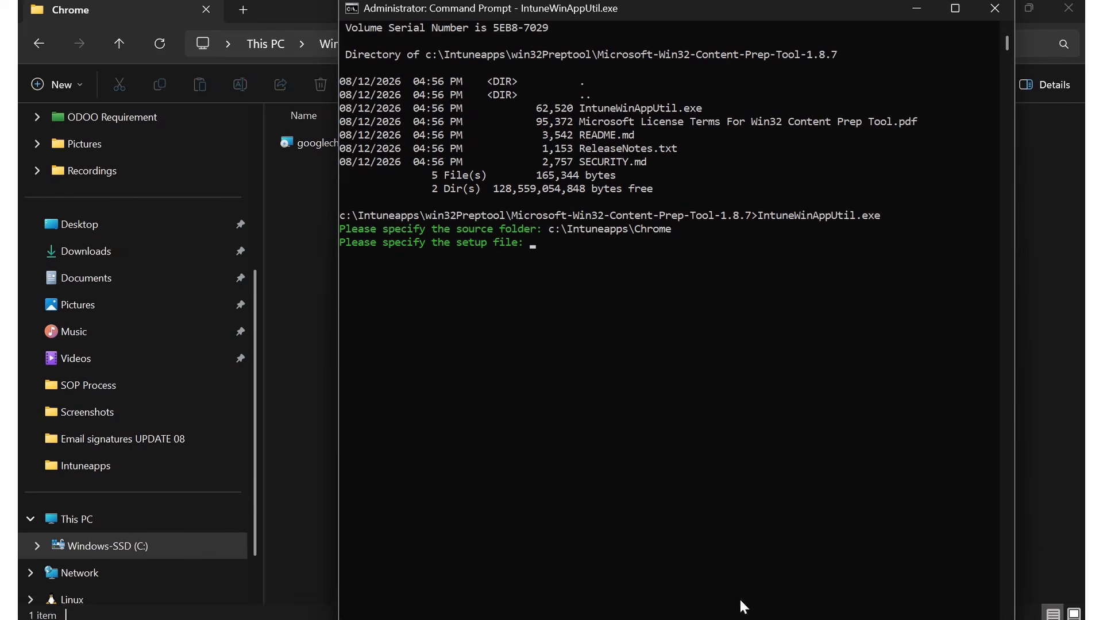
pyautogui.moveTo(687, 13); pyautogui.dragTo(730, 204)
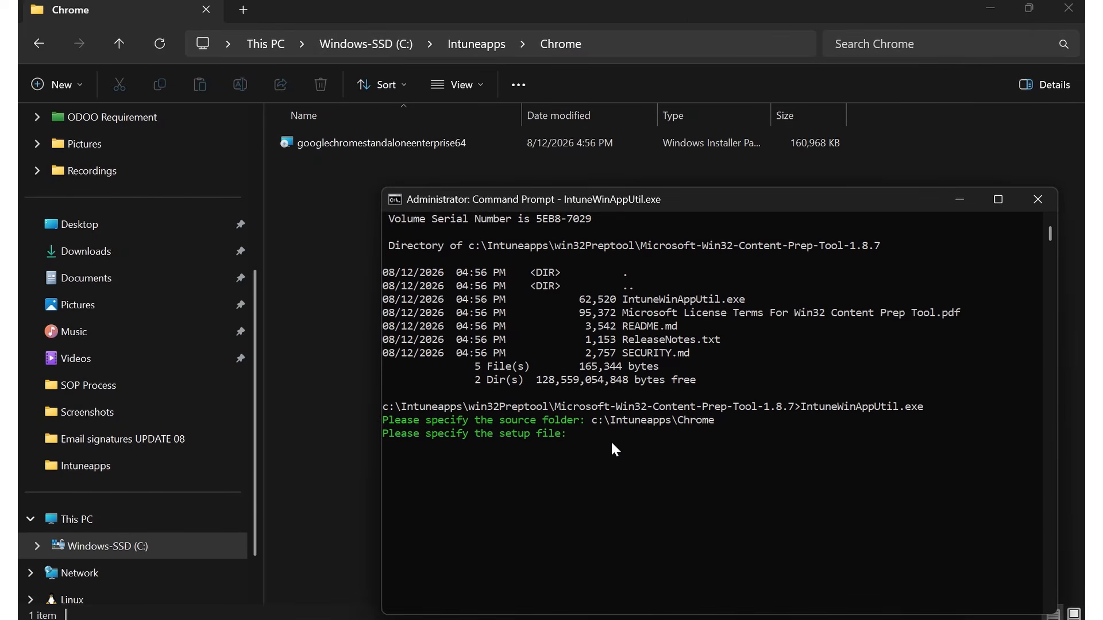
pyautogui.write('googlechromestandalone')
pyautogui.write('en')
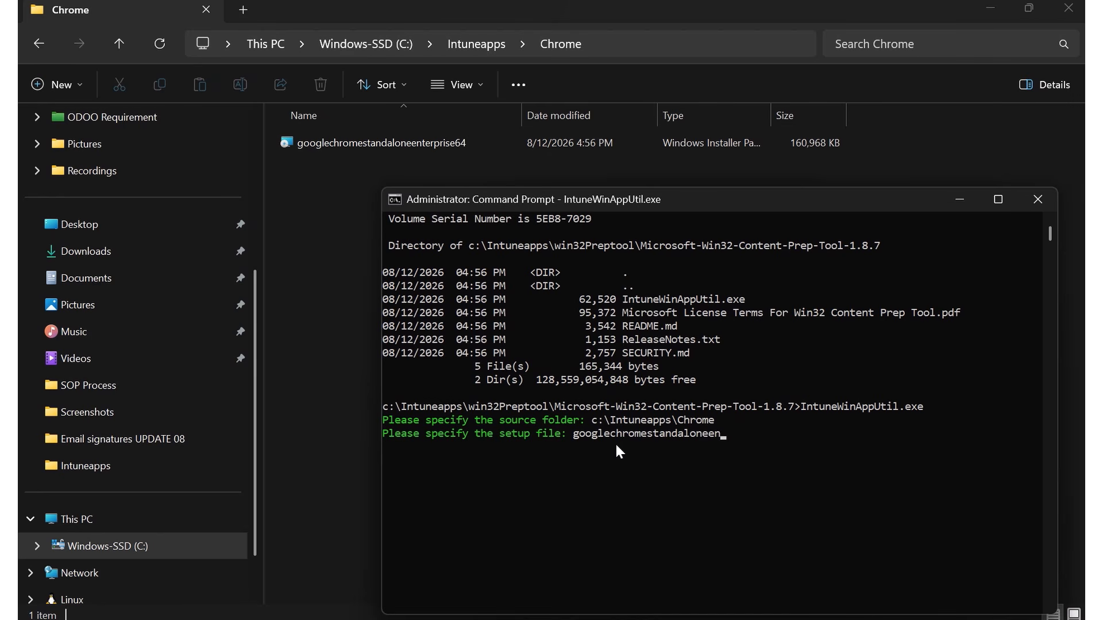
pyautogui.write('terprise64.msi')
pyautogui.press('Return')
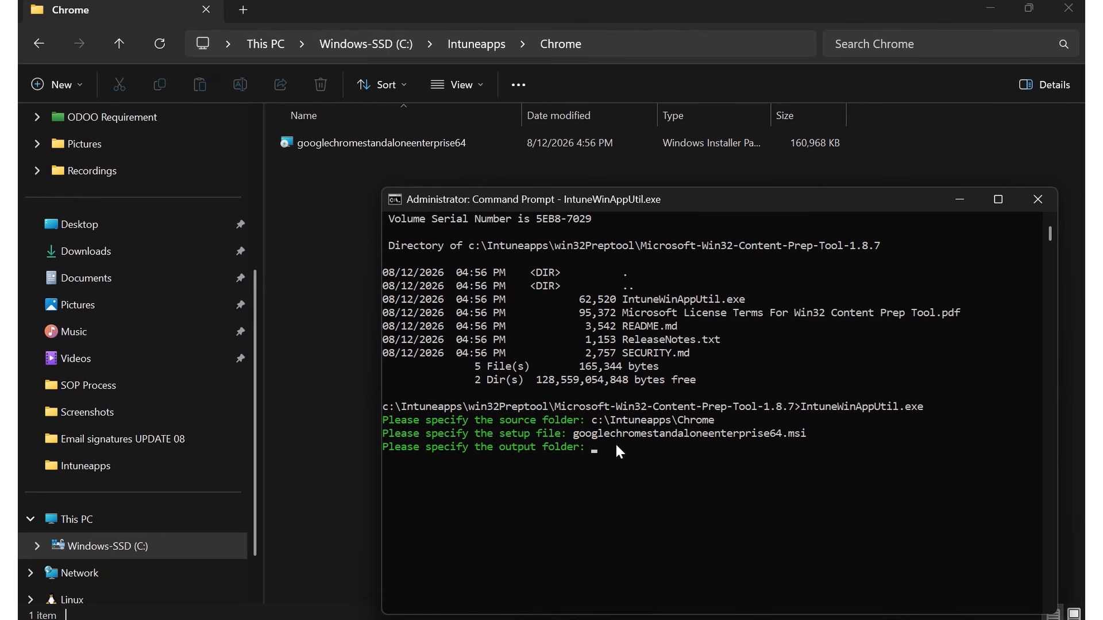
# Create a new folder named output inside C:\Intuneapps
pyautogui.click(459, 46)
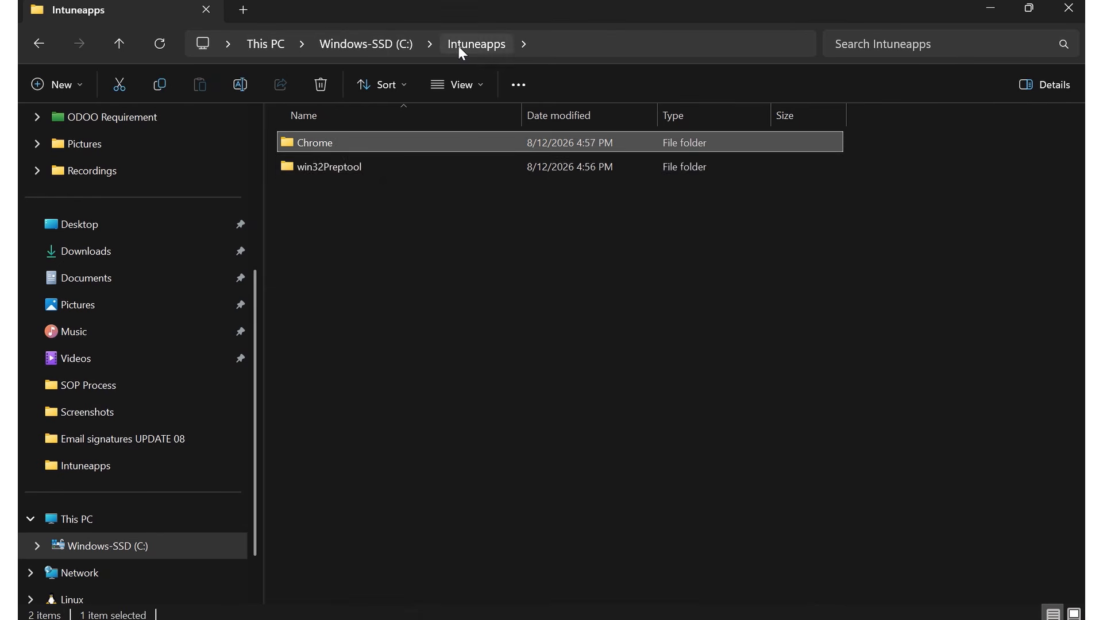
pyautogui.rightClick(450, 201)
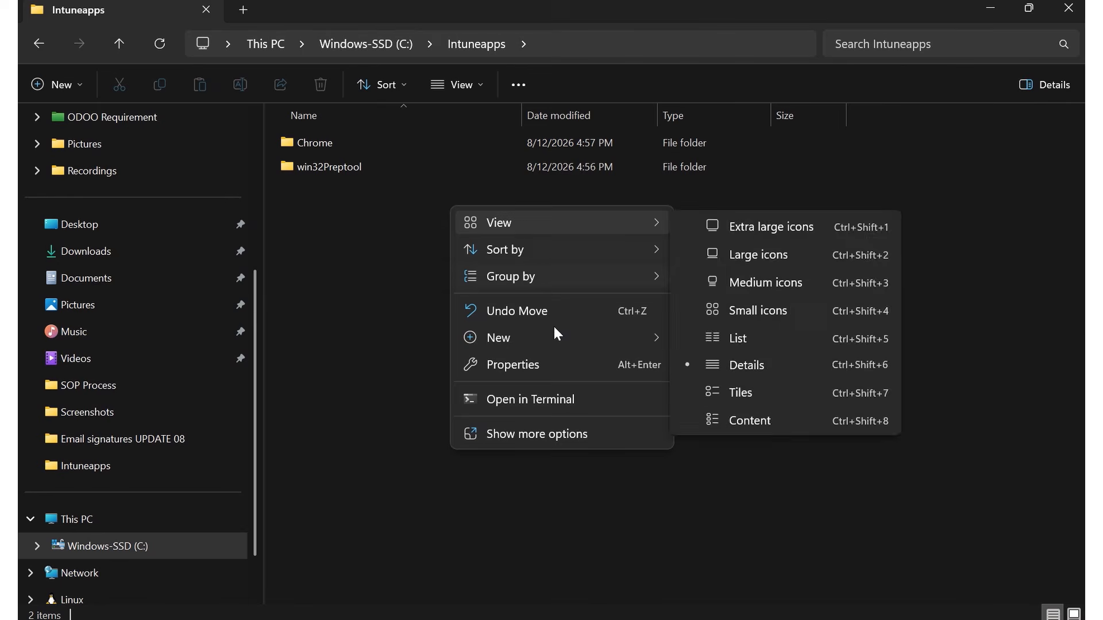
pyautogui.moveTo(557, 328)
pyautogui.click(692, 333)
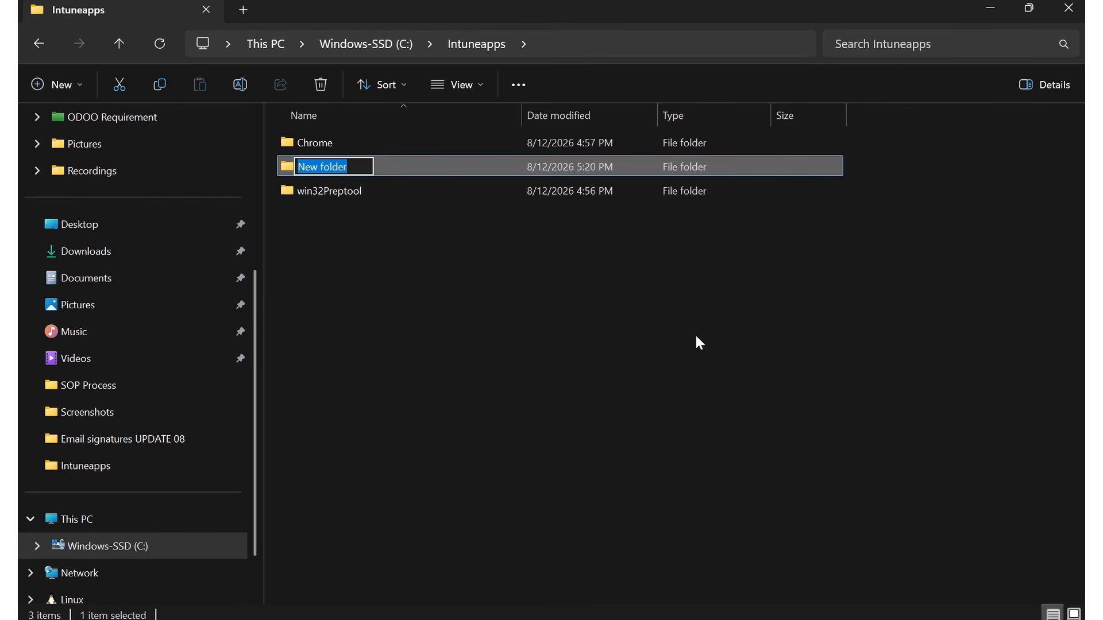
pyautogui.write('output')
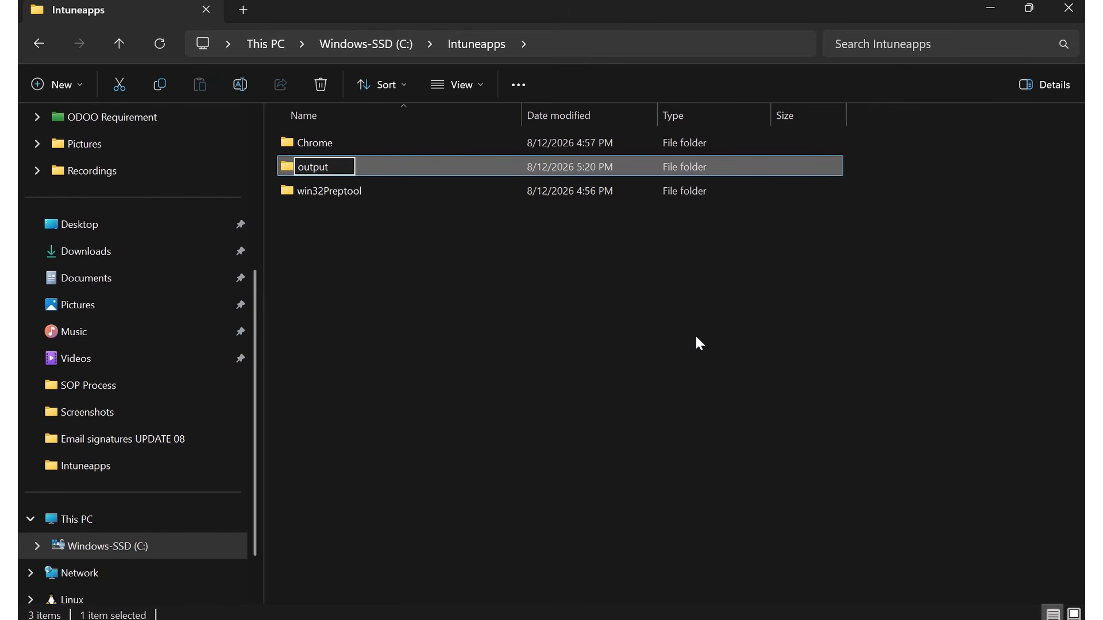
pyautogui.press('Return')
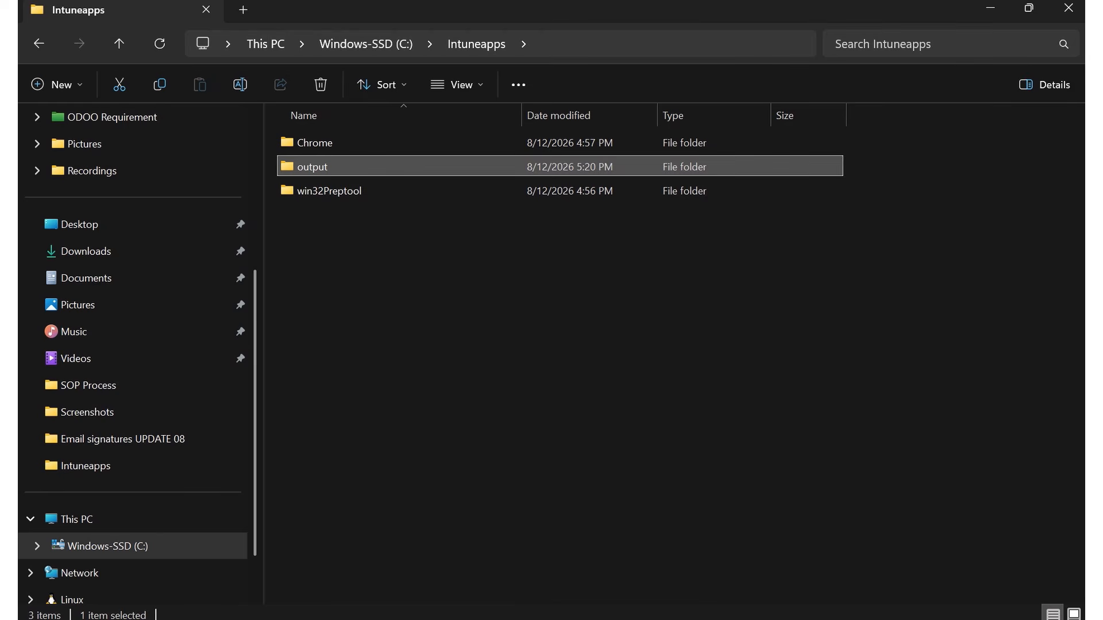
# Specify c:\Intuneapps\output as the output folder and answer N to the catalog folder question to generate the package
pyautogui.hotkey('alt', 'Tab')
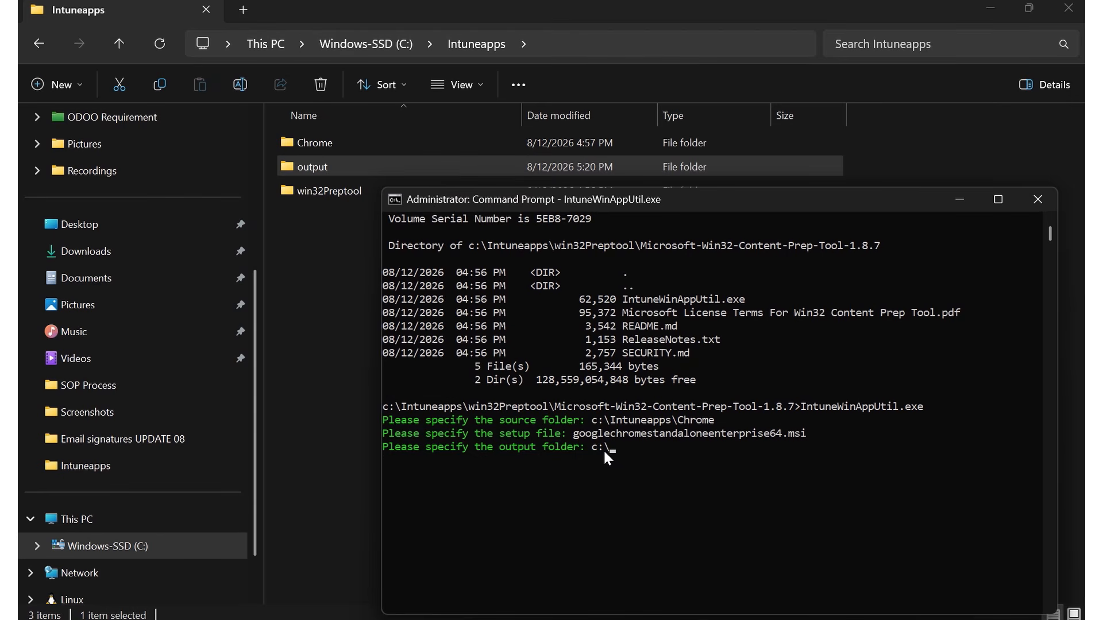
pyautogui.write('c:\\Intuneapps\\output')
pyautogui.press('Return')
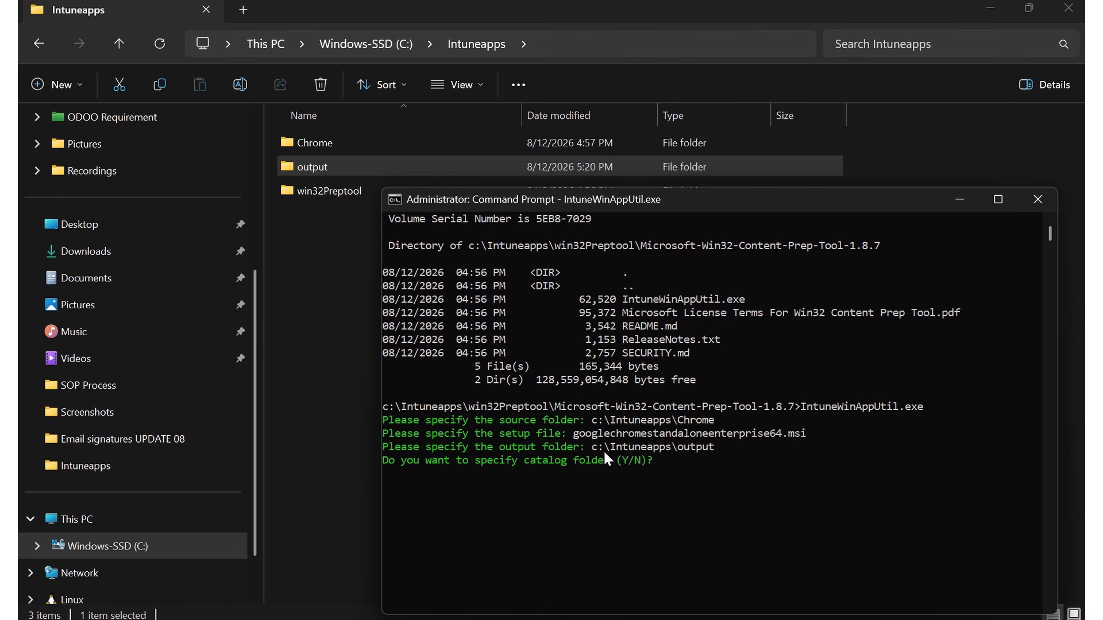
pyautogui.write('N')
pyautogui.press('Return')
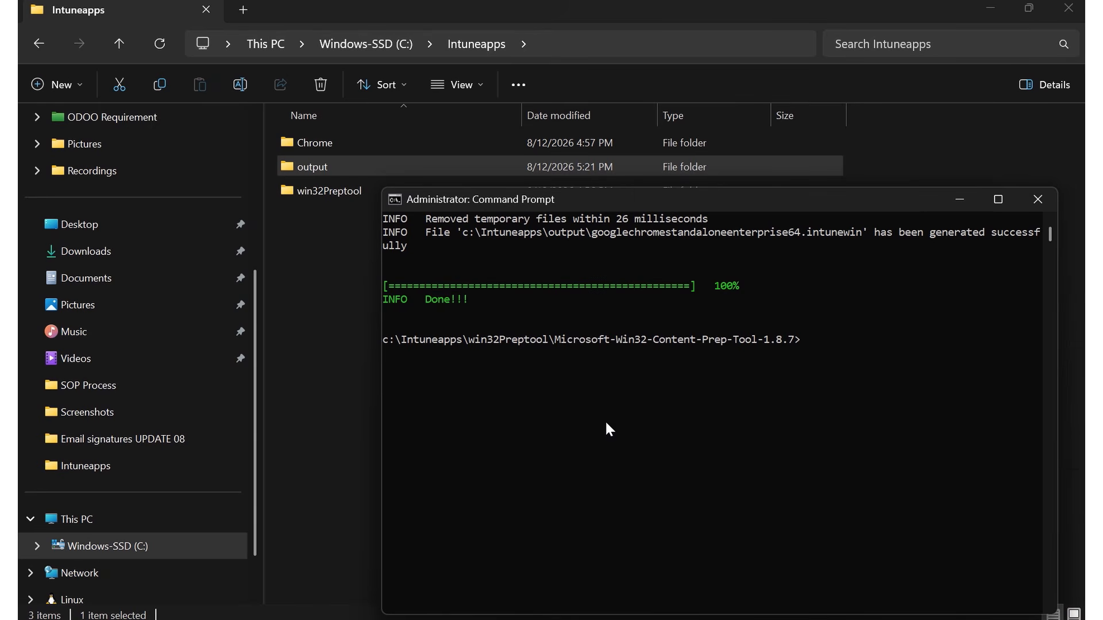
# Examine the output folder for the .intunewin package and review the packaging log in the maximized Command Prompt window
pyautogui.click(364, 276)
pyautogui.doubleClick(358, 167)
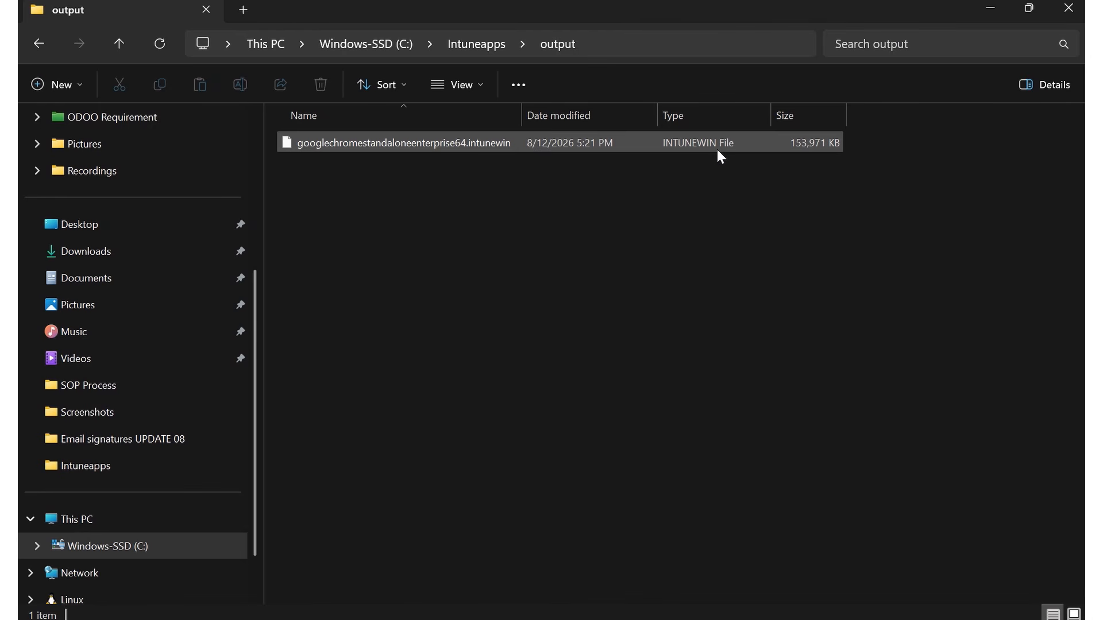
pyautogui.click(785, 619)
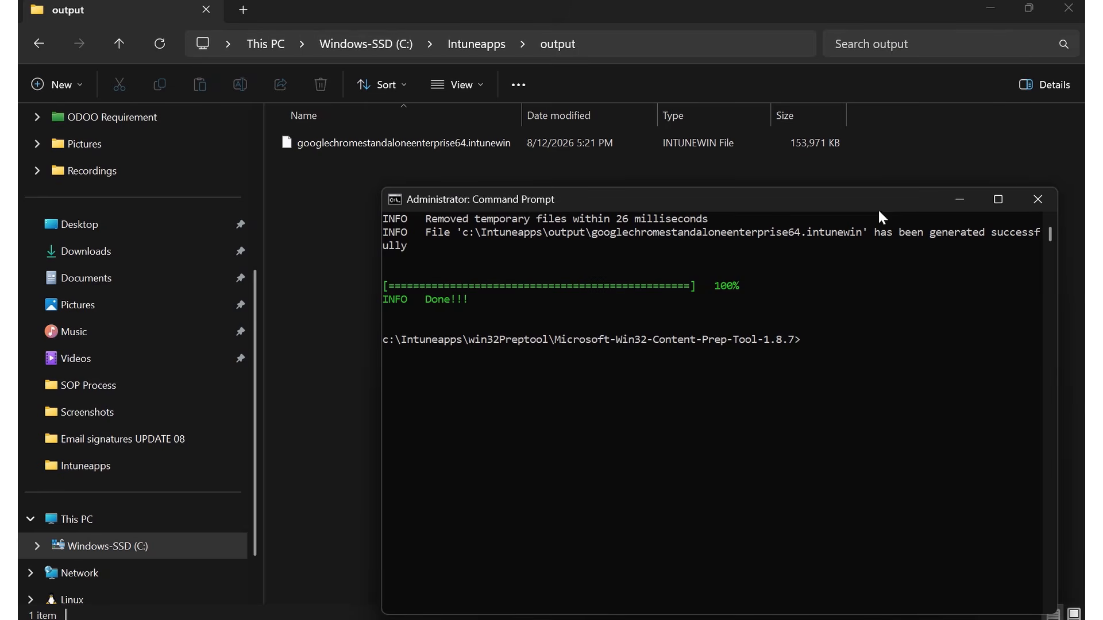
pyautogui.click(988, 194)
pyautogui.scroll(8, 885, 297)
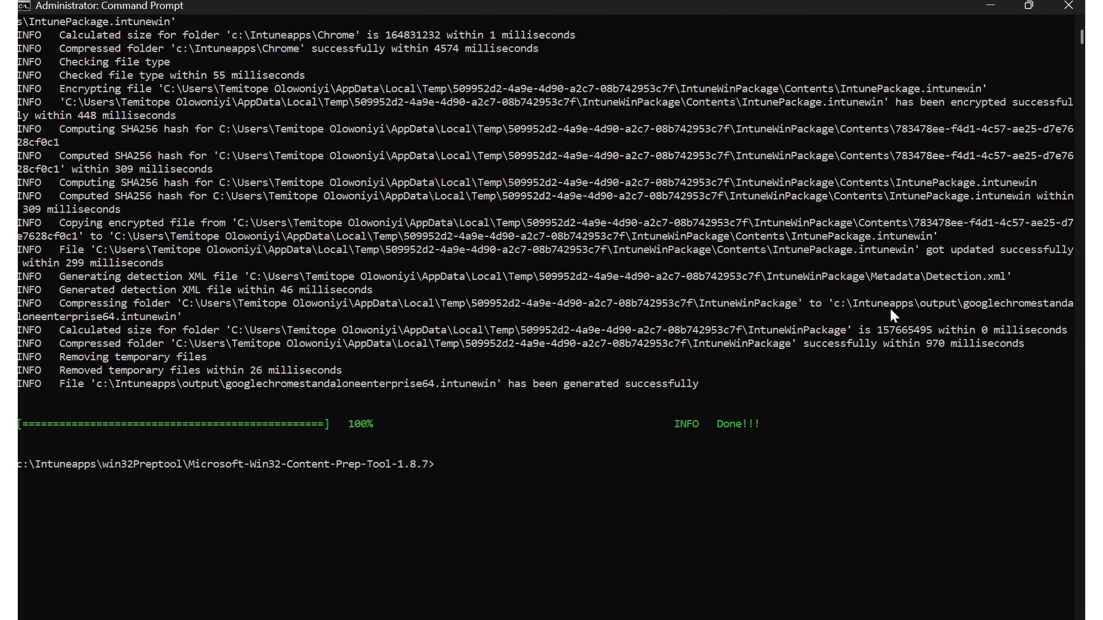
pyautogui.scroll(13, 891, 306)
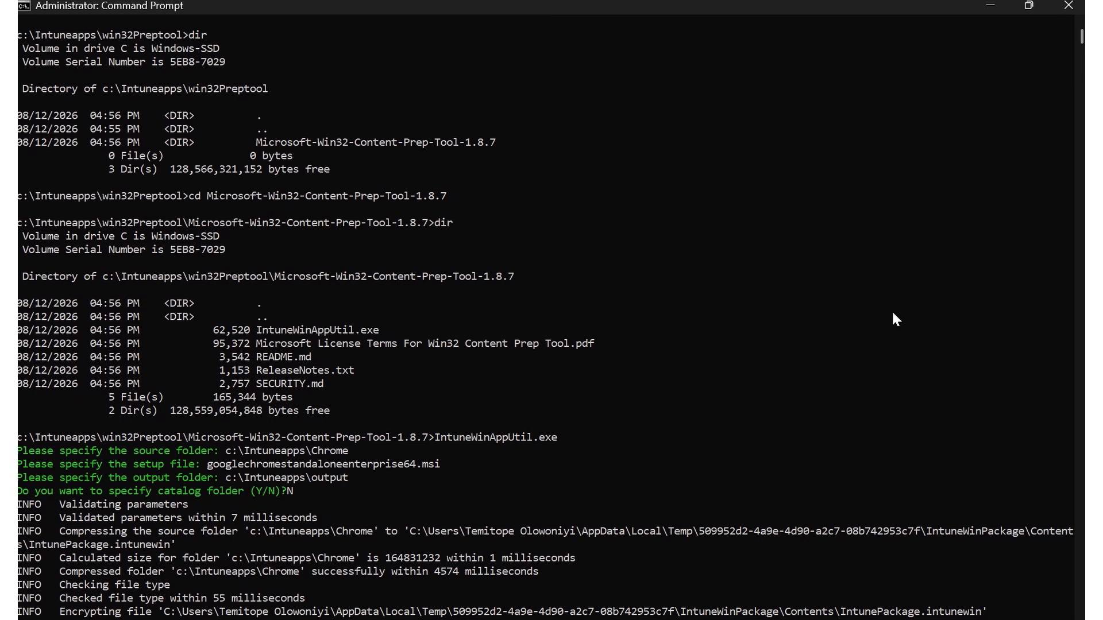
pyautogui.scroll(-1, 891, 310)
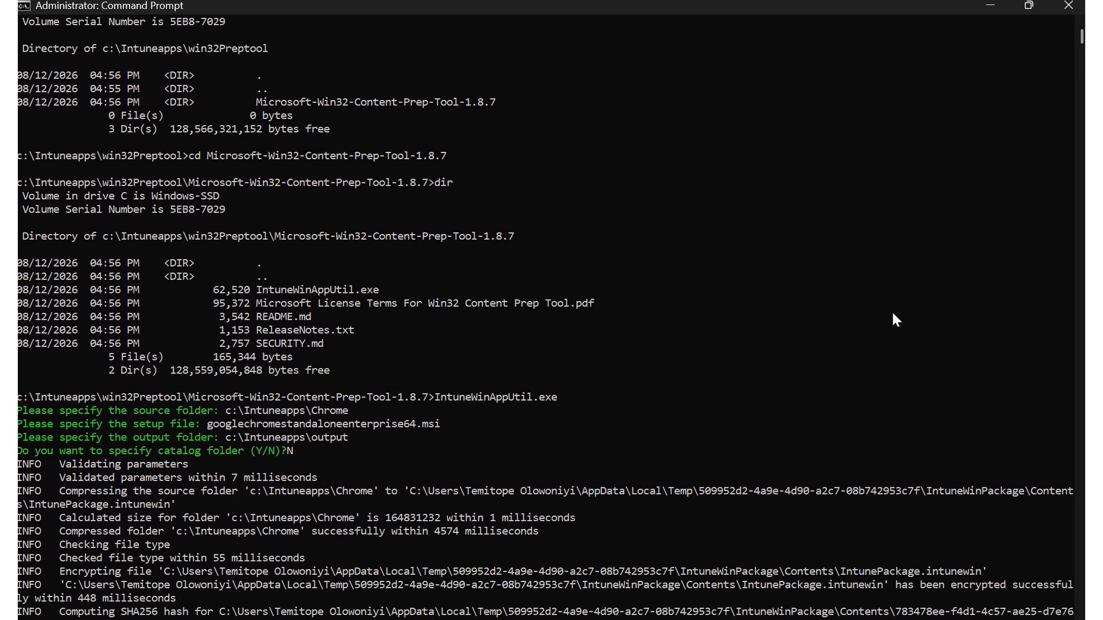
# Leave the packaging log, switch to the Microsoft Intune admin center in the browser and open the list of all apps
pyautogui.scroll(-14, 893, 314)
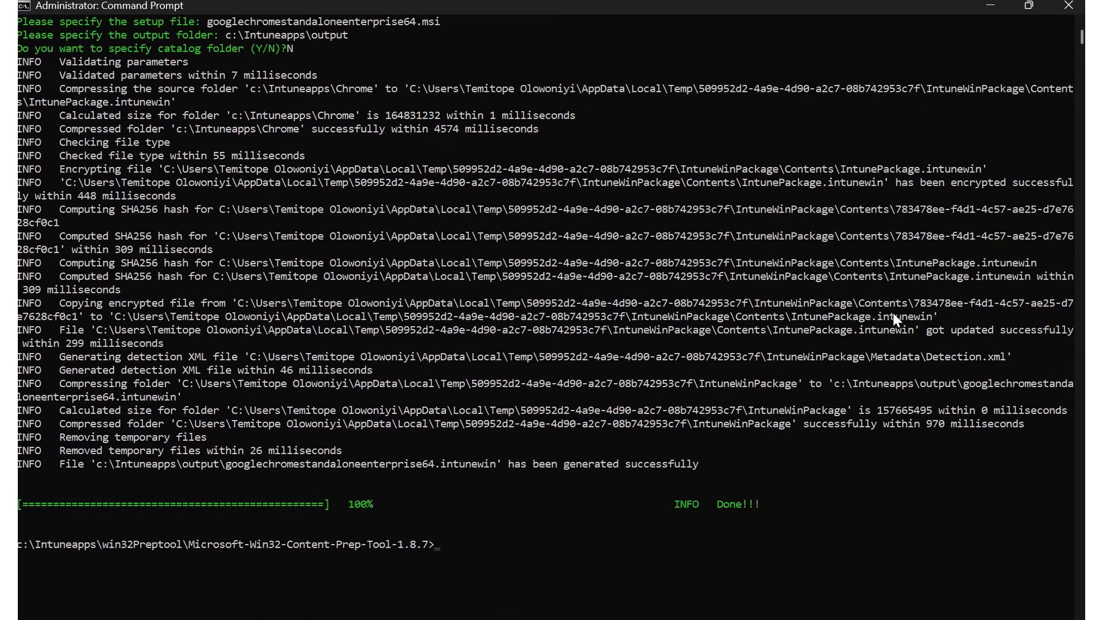
pyautogui.click(976, 8)
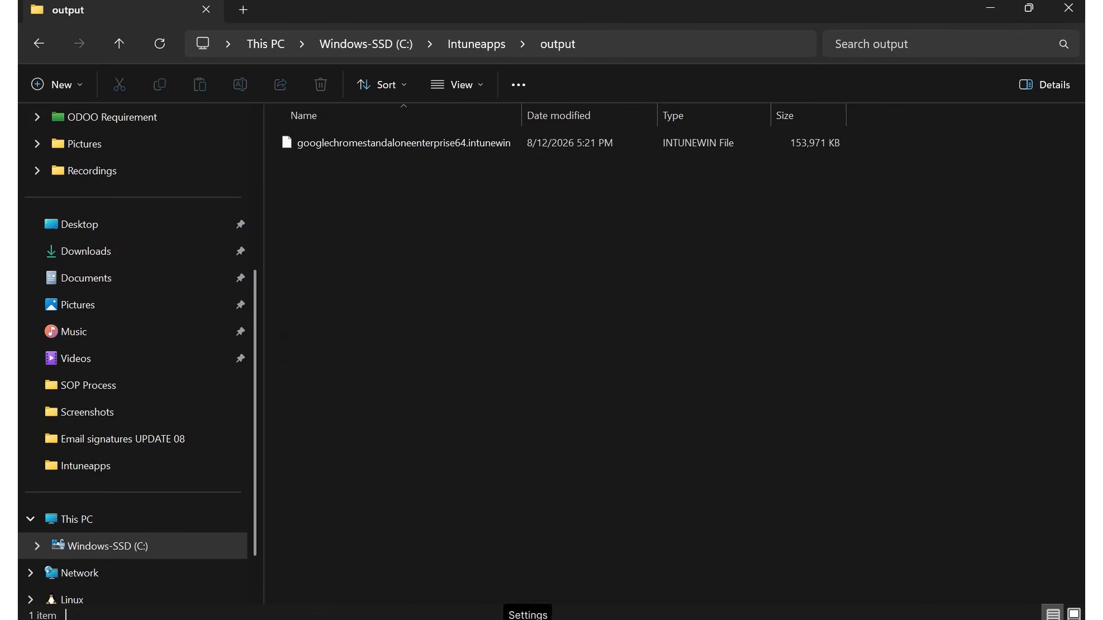
pyautogui.click(435, 600)
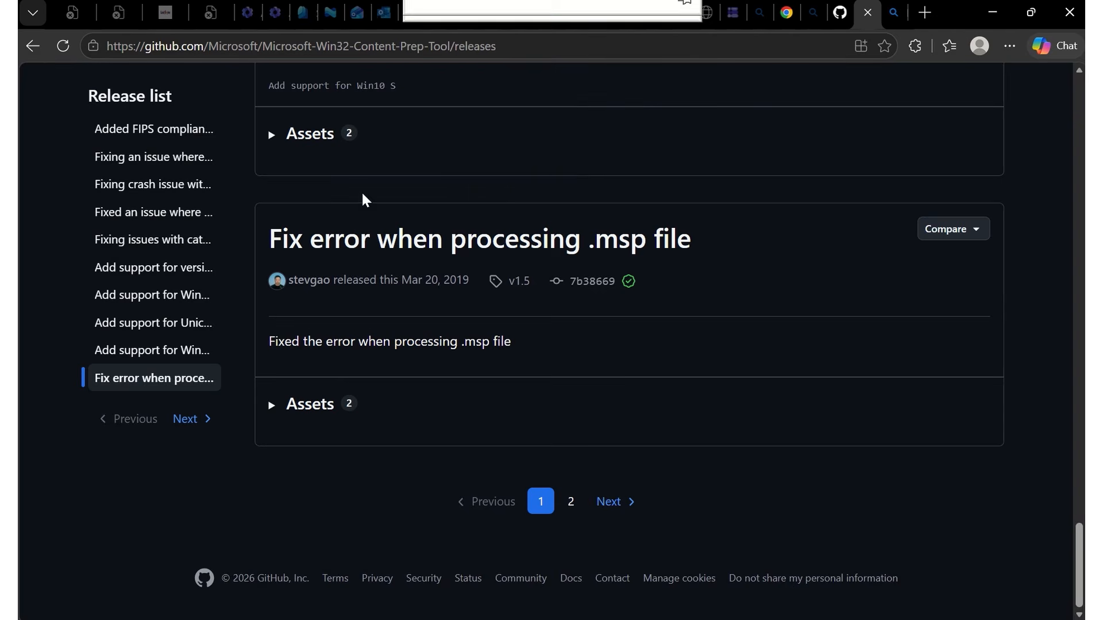
pyautogui.click(331, 14)
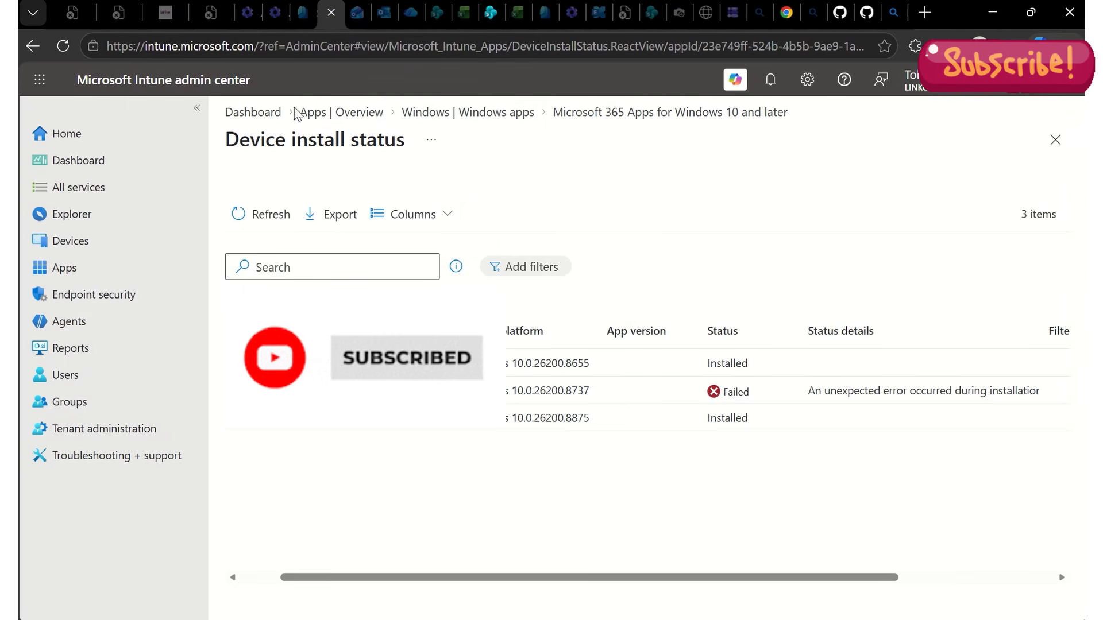
pyautogui.click(98, 269)
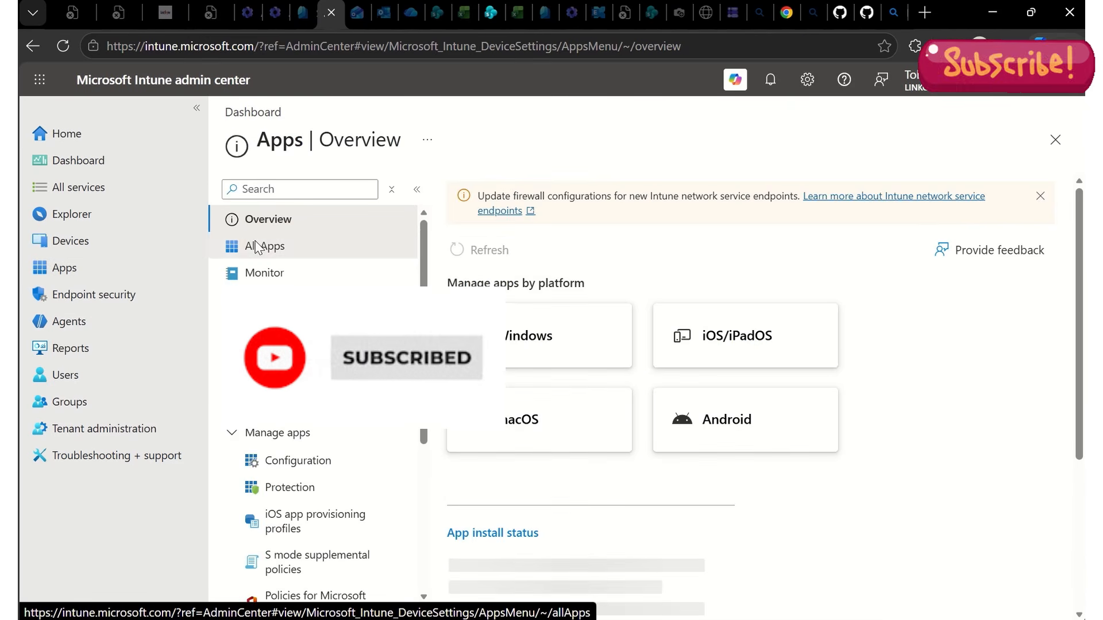
pyautogui.click(256, 247)
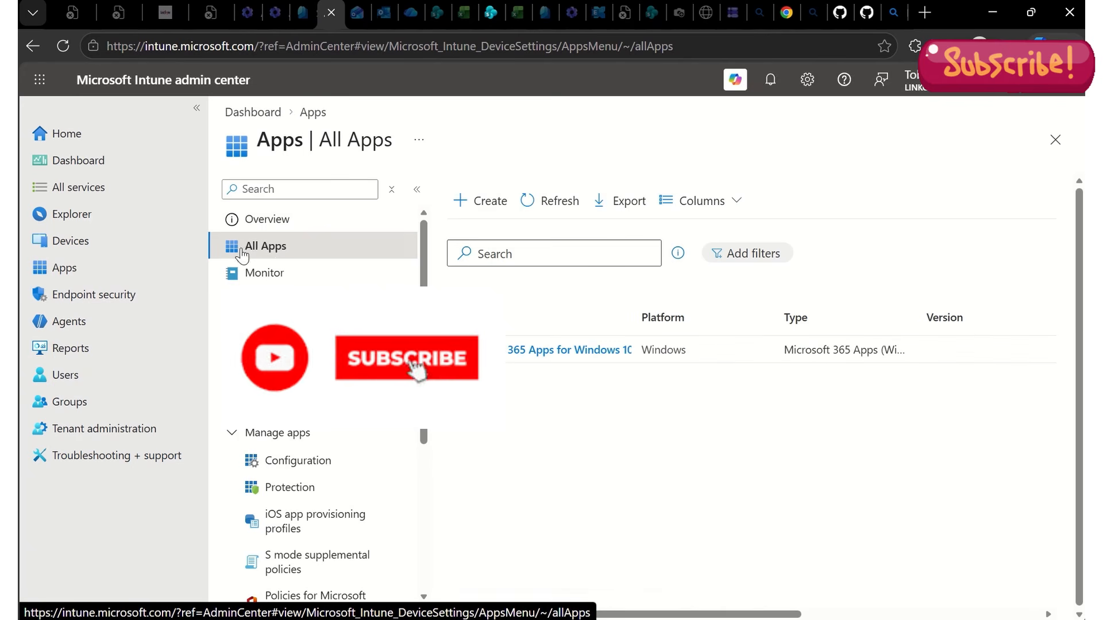
# Start creating a new app for the Windows platform with the app type Windows app (Win32)
pyautogui.click(480, 206)
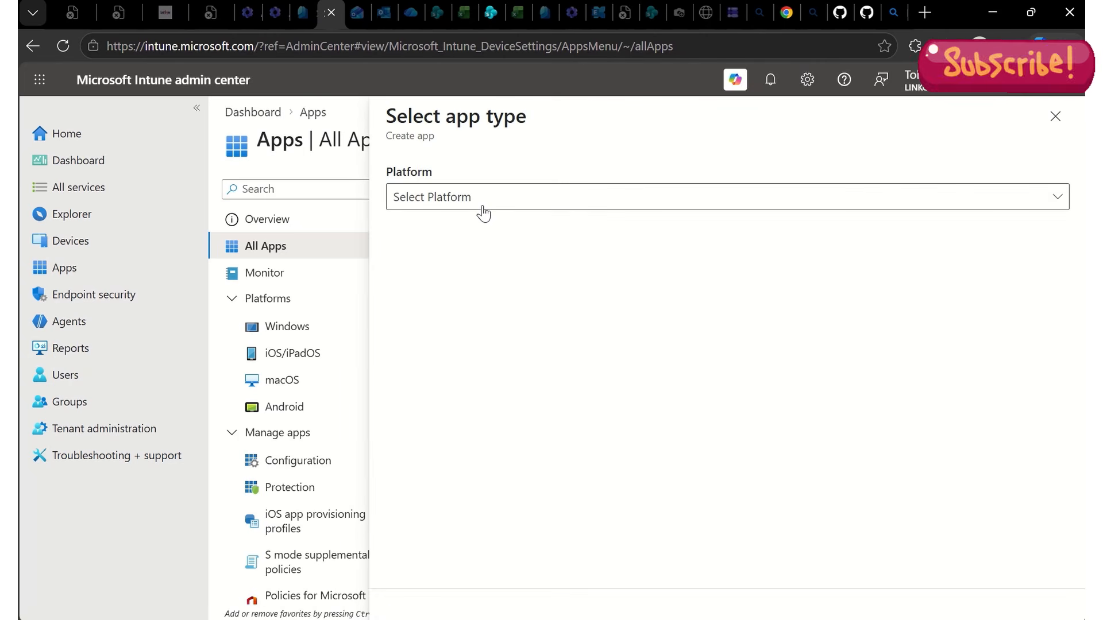
pyautogui.click(496, 199)
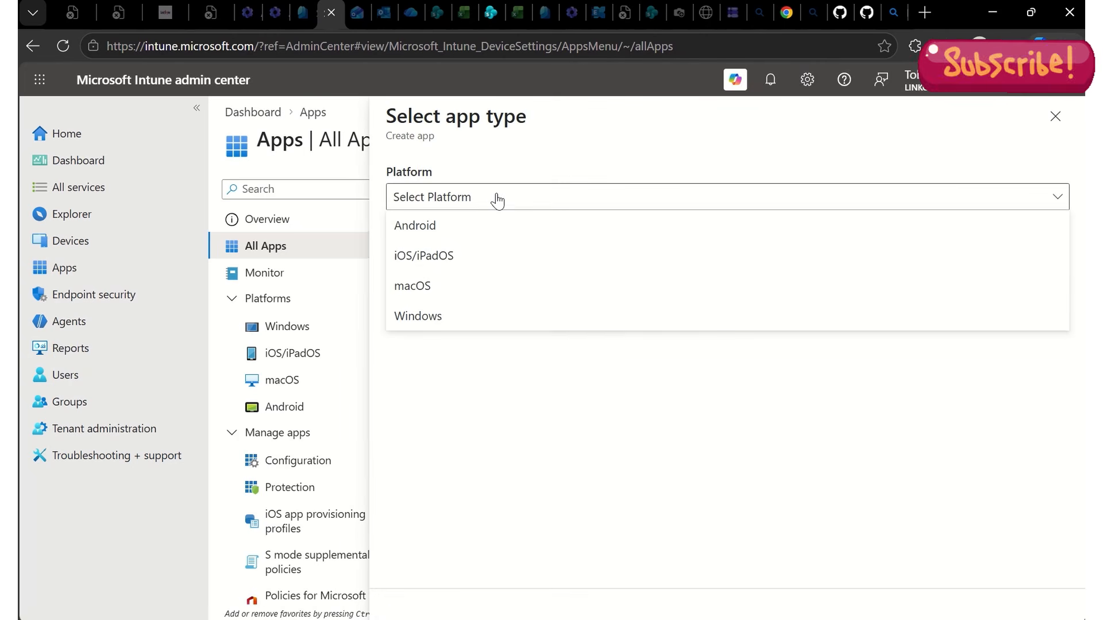
pyautogui.click(447, 316)
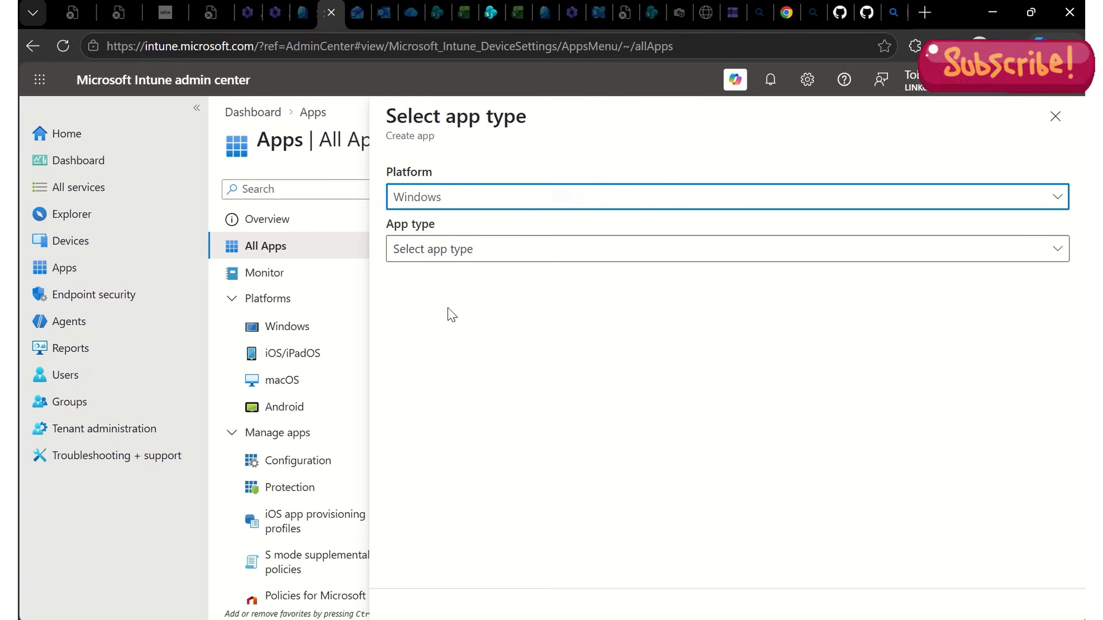
pyautogui.click(470, 250)
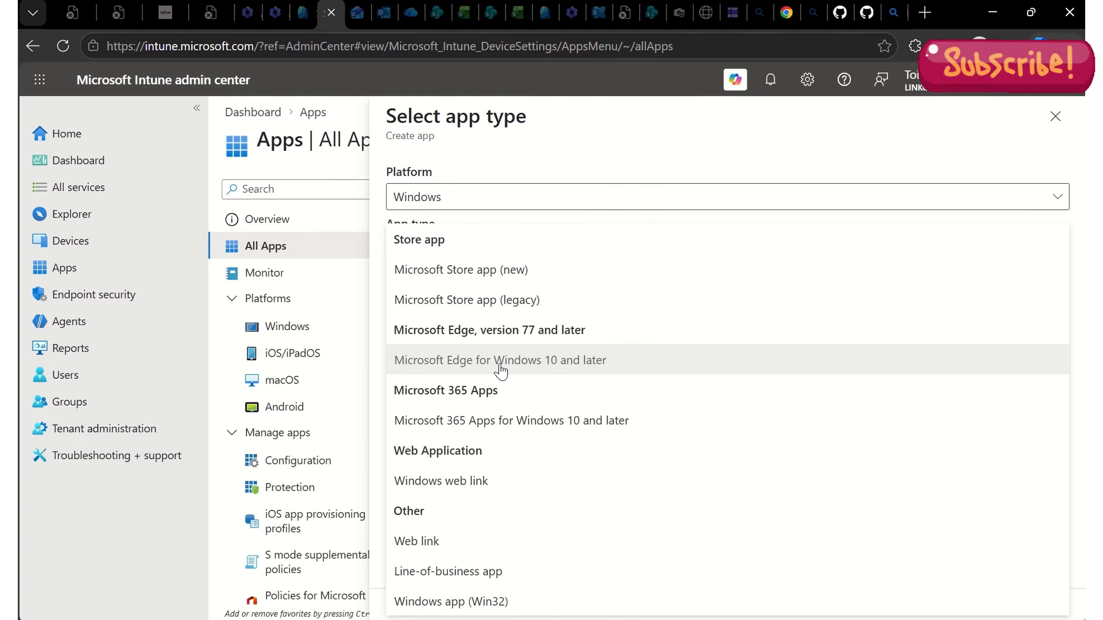
pyautogui.click(499, 603)
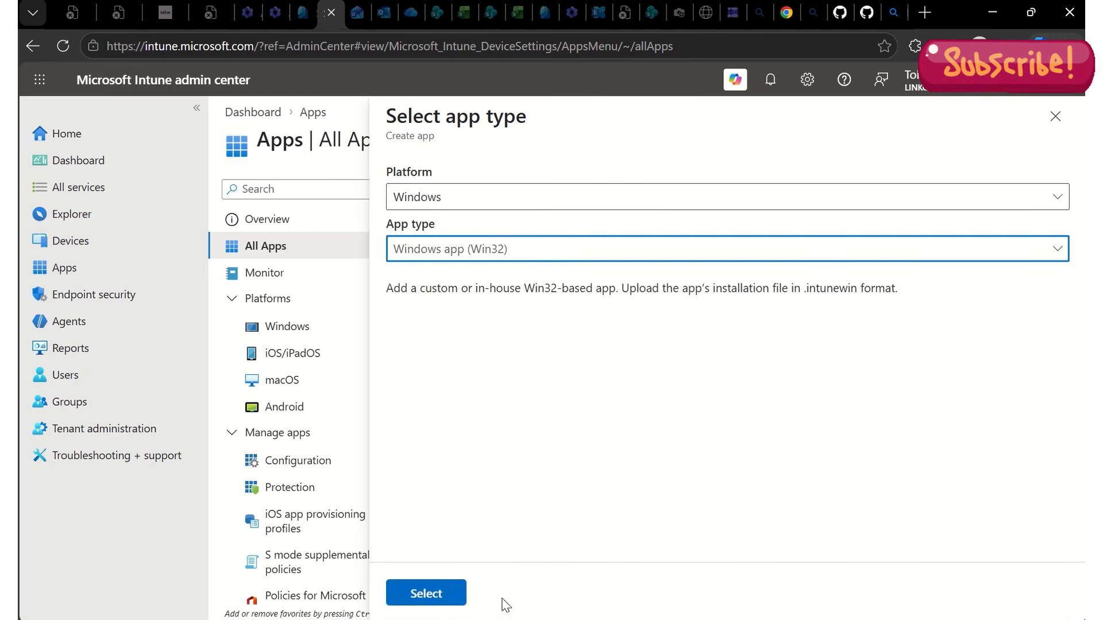
pyautogui.click(427, 596)
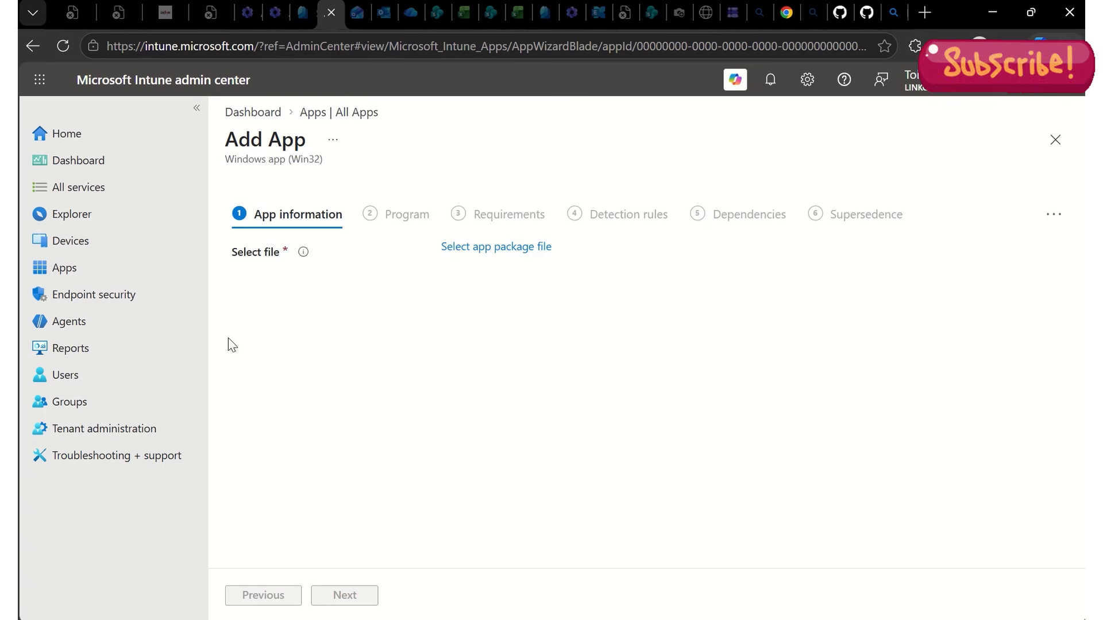
# Load googlechromestandaloneenterprise64.intunewin from C:\Intuneapps\output as the app package file and accept it
pyautogui.moveTo(304, 253)
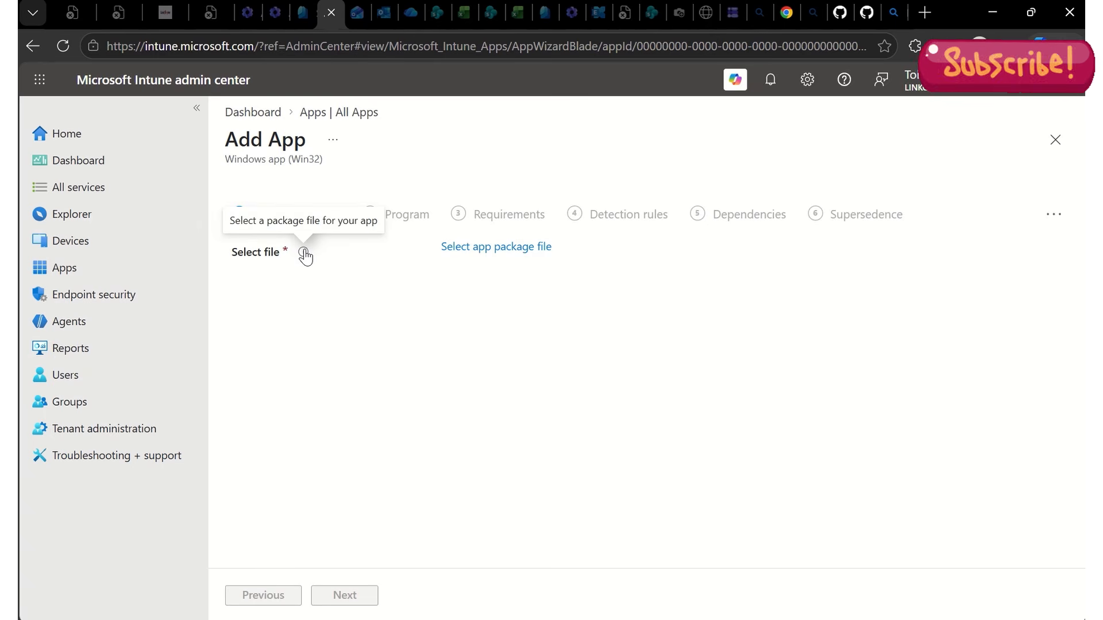
pyautogui.click(491, 251)
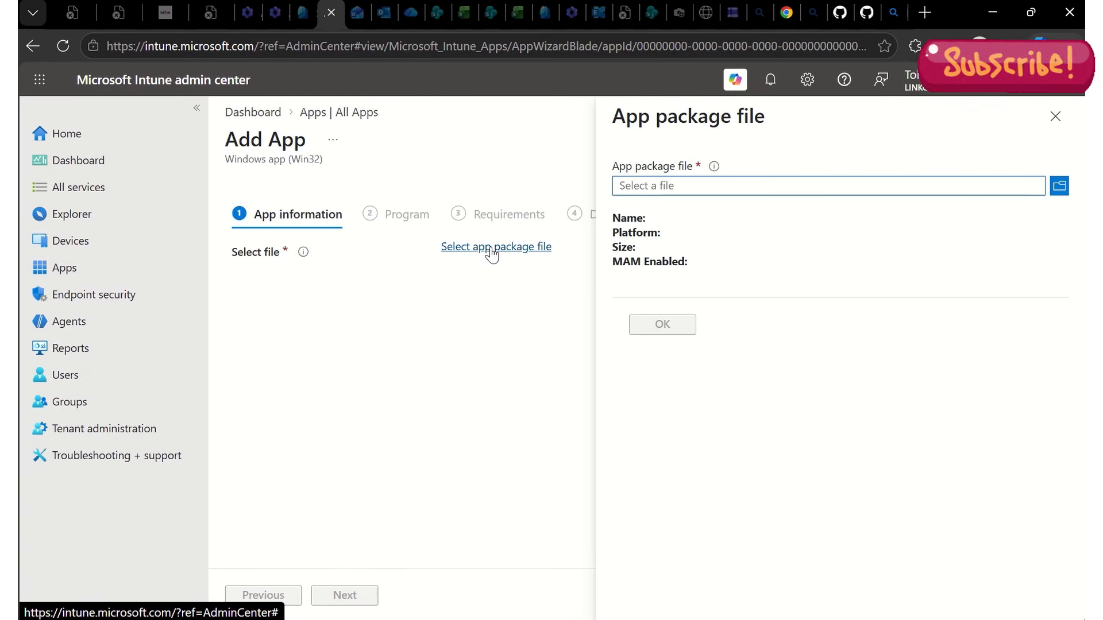
pyautogui.click(1059, 186)
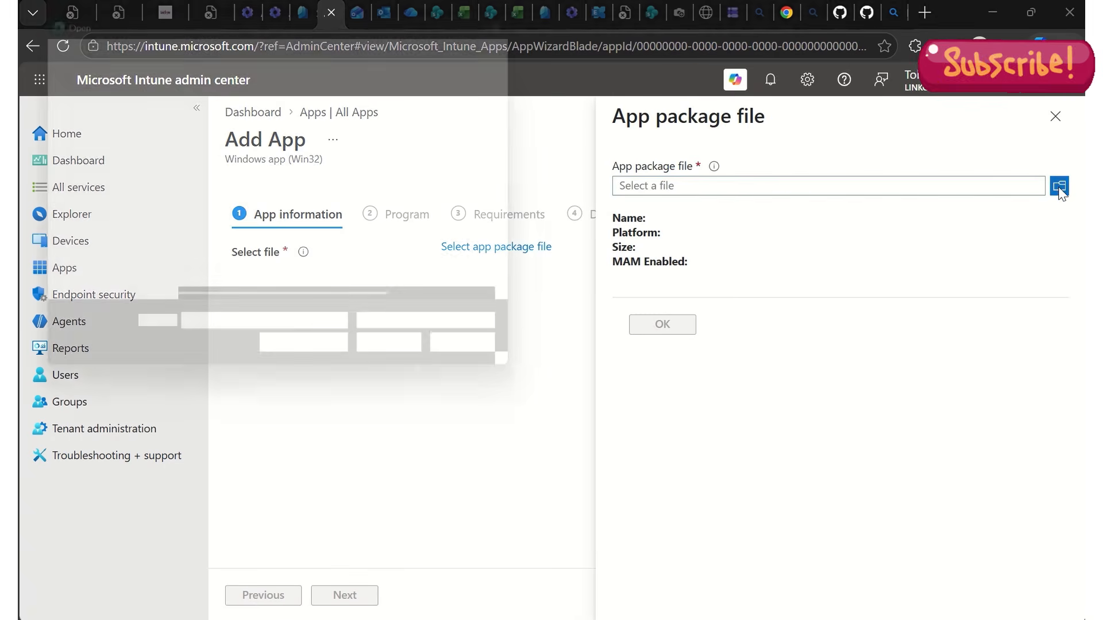
pyautogui.scroll(-5, 123, 214)
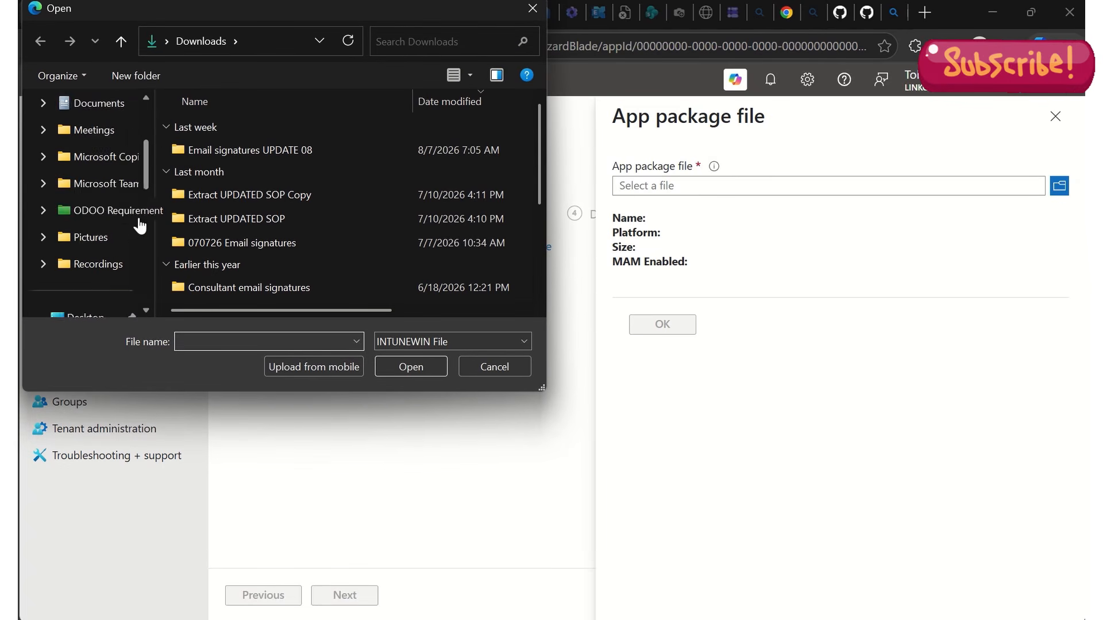
pyautogui.scroll(-5, 82, 291)
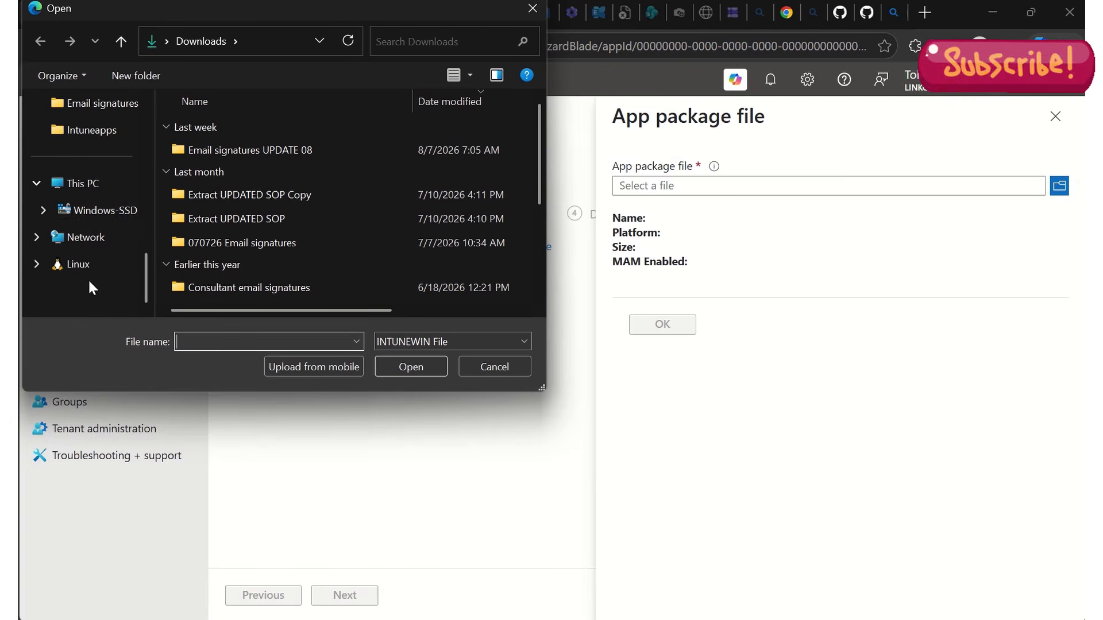
pyautogui.click(98, 210)
pyautogui.scroll(-1, 270, 195)
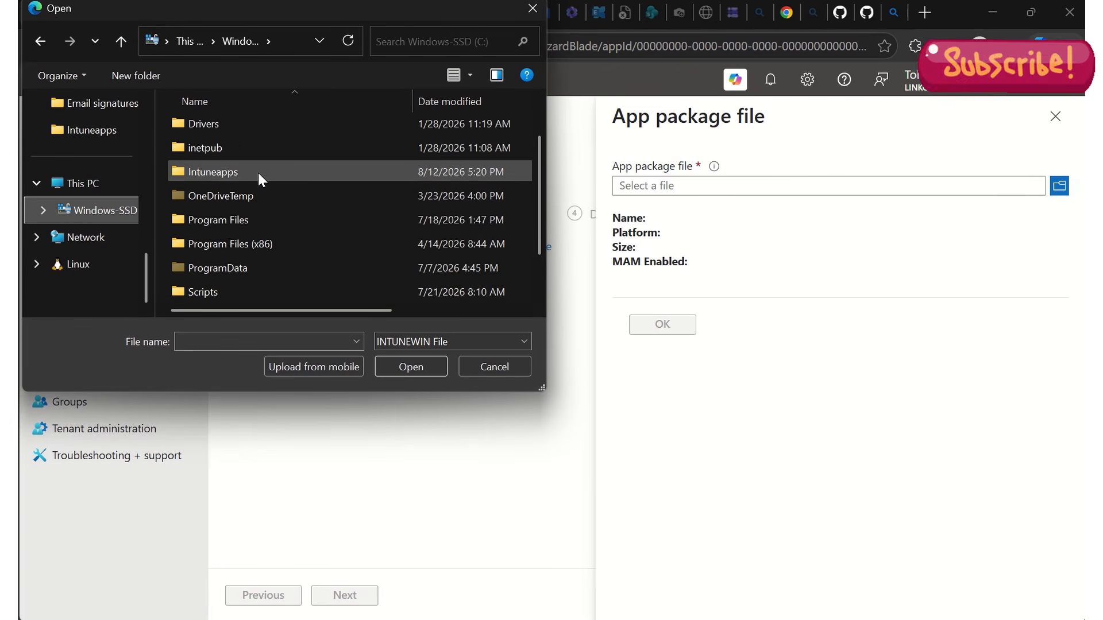
pyautogui.doubleClick(257, 173)
pyautogui.doubleClick(238, 149)
pyautogui.click(264, 128)
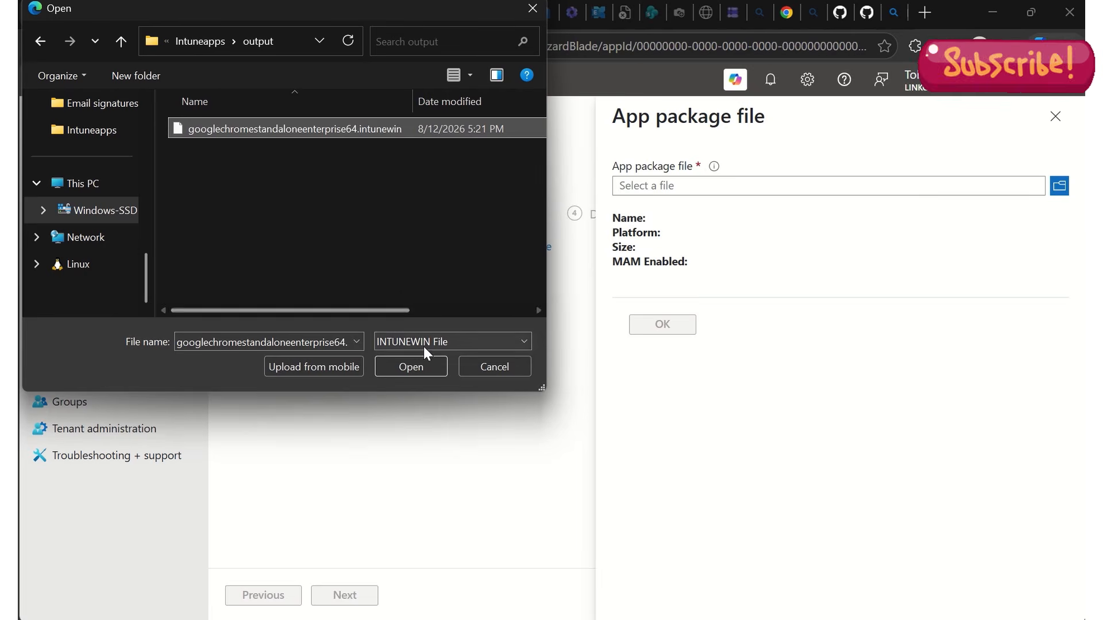
pyautogui.click(429, 367)
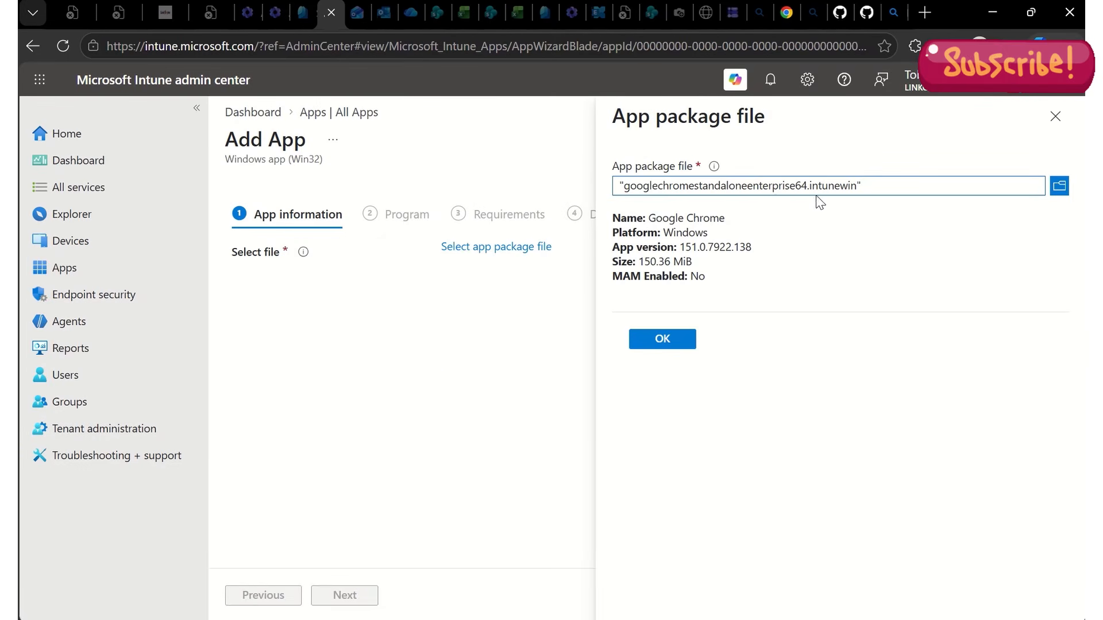
pyautogui.click(659, 341)
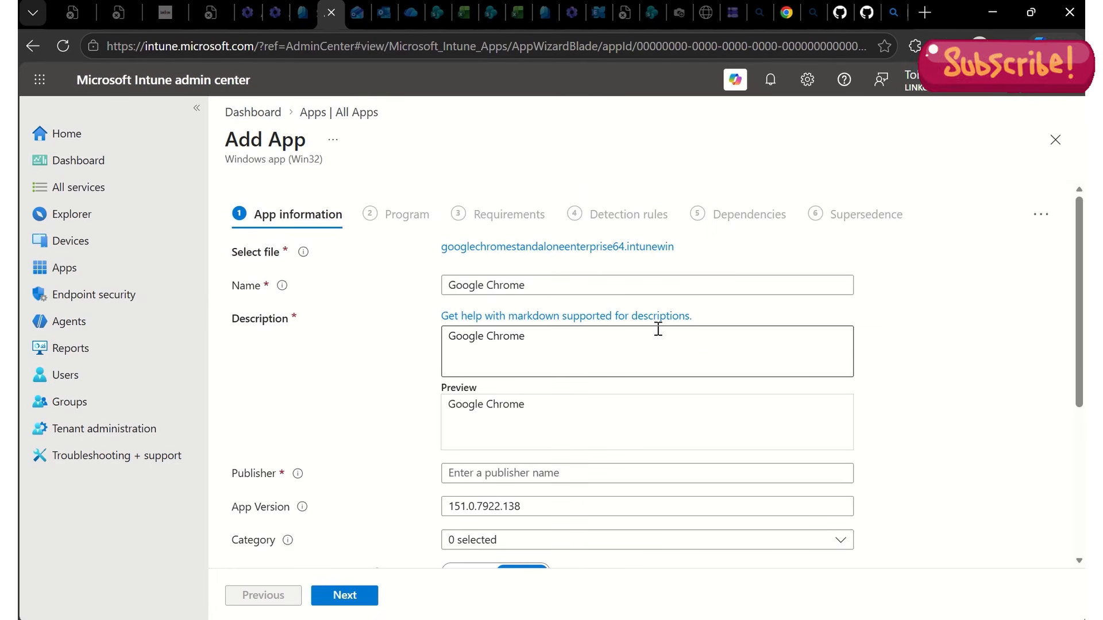
# Enter Google as the publisher in the app information and continue to the program settings
pyautogui.scroll(-3, 665, 338)
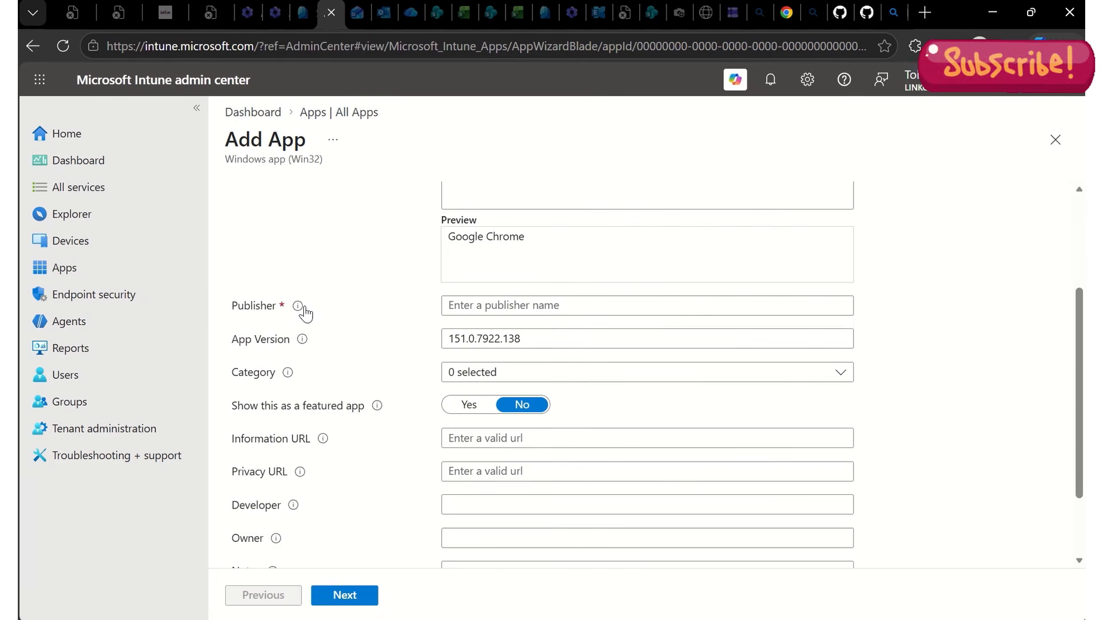
pyautogui.click(490, 304)
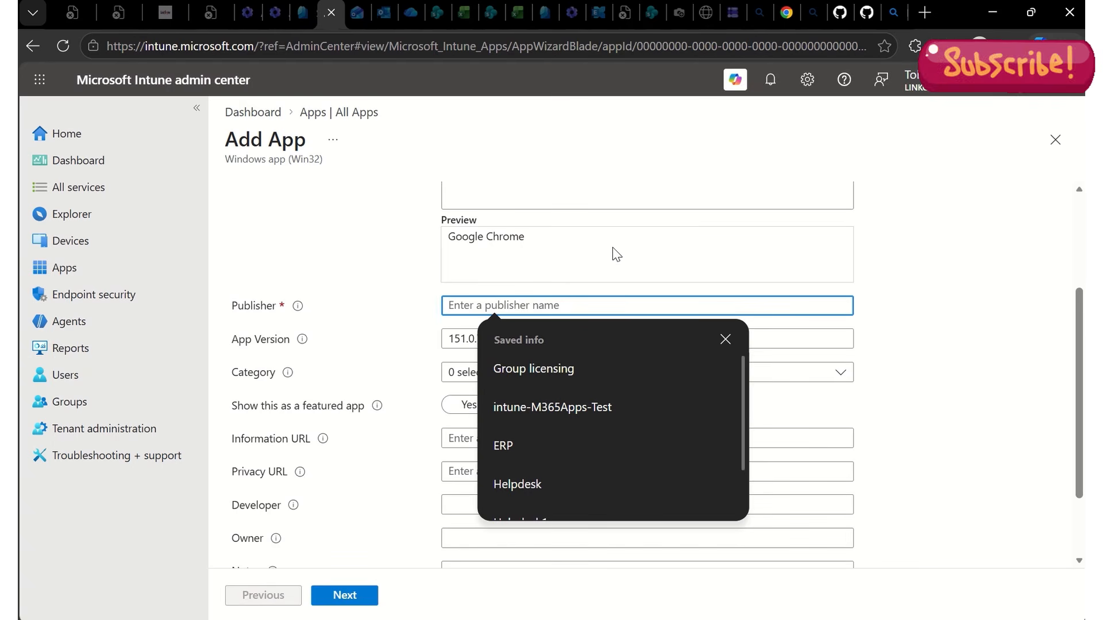
pyautogui.scroll(2, 569, 264)
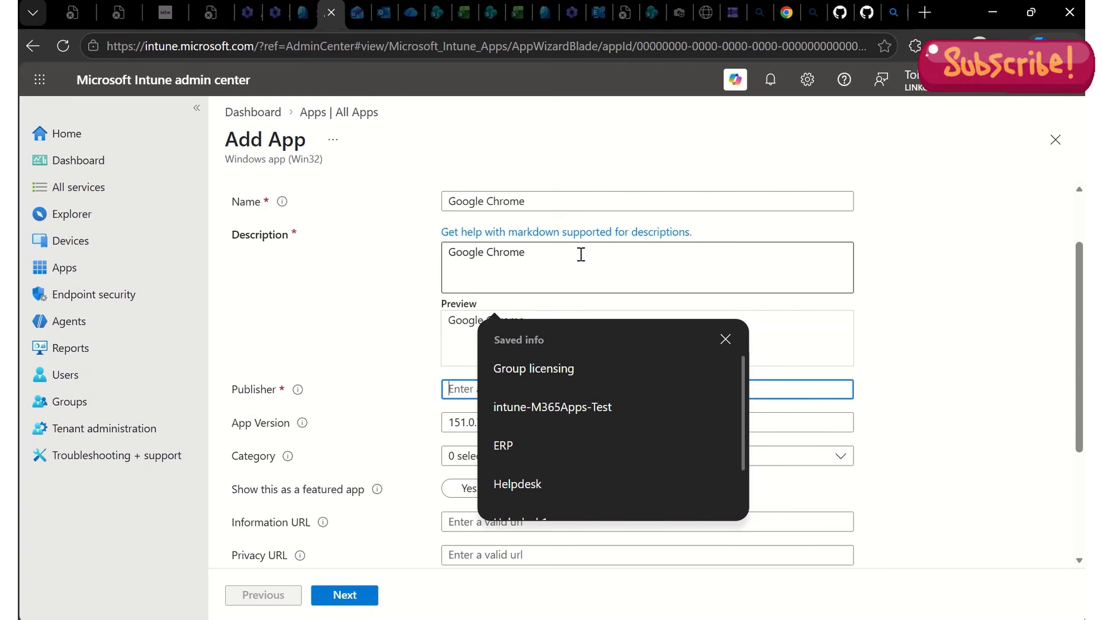
pyautogui.click(552, 256)
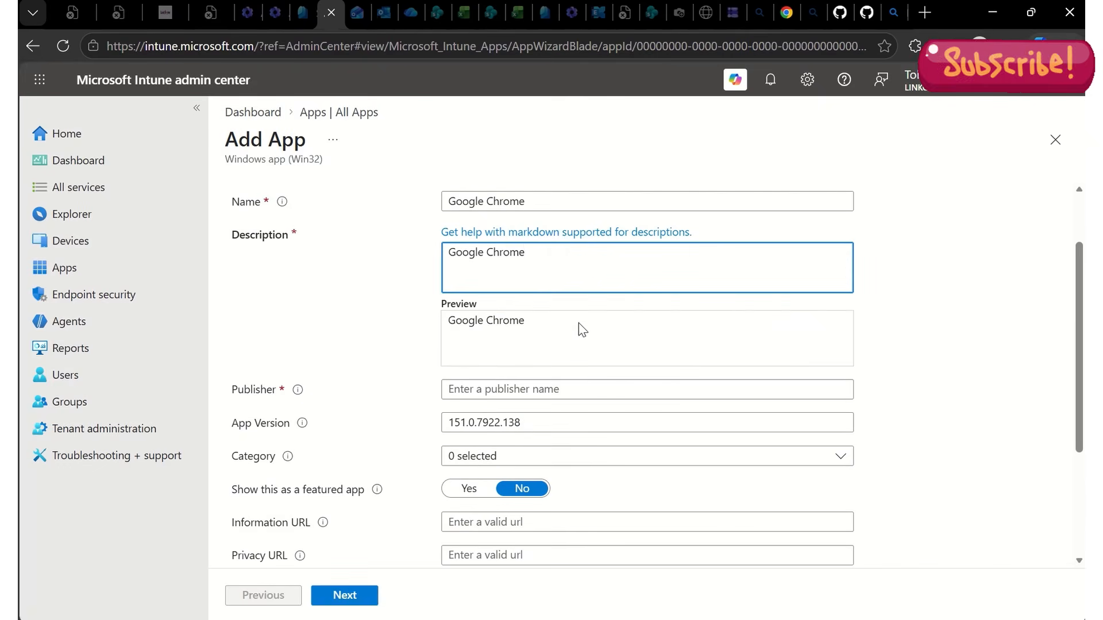
pyautogui.scroll(-2, 592, 335)
pyautogui.click(595, 309)
pyautogui.write('Google')
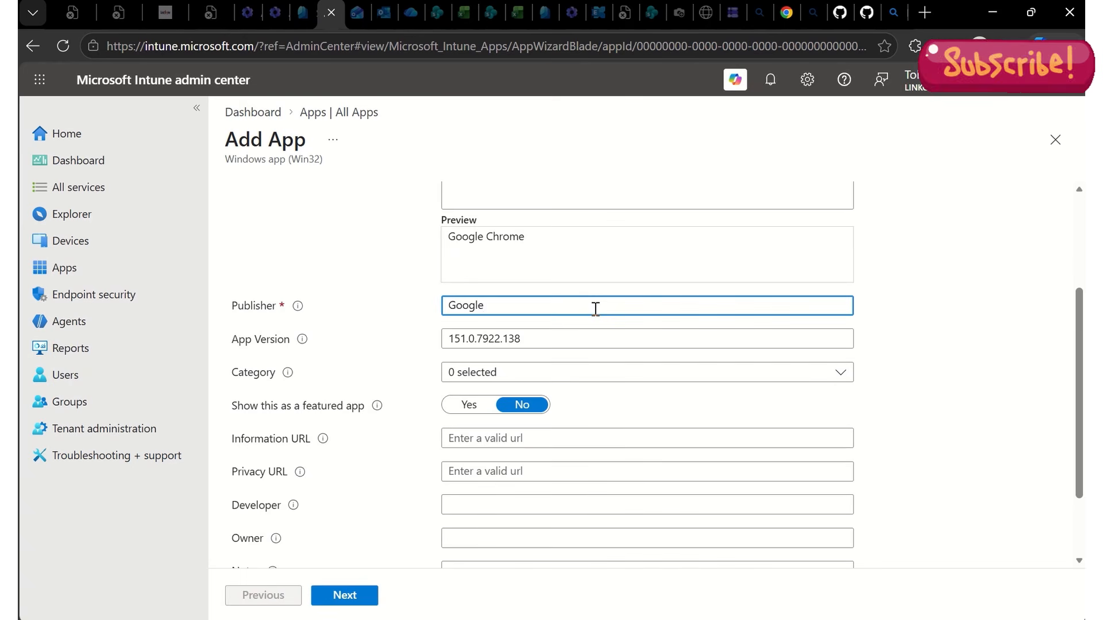
pyautogui.scroll(-2, 689, 377)
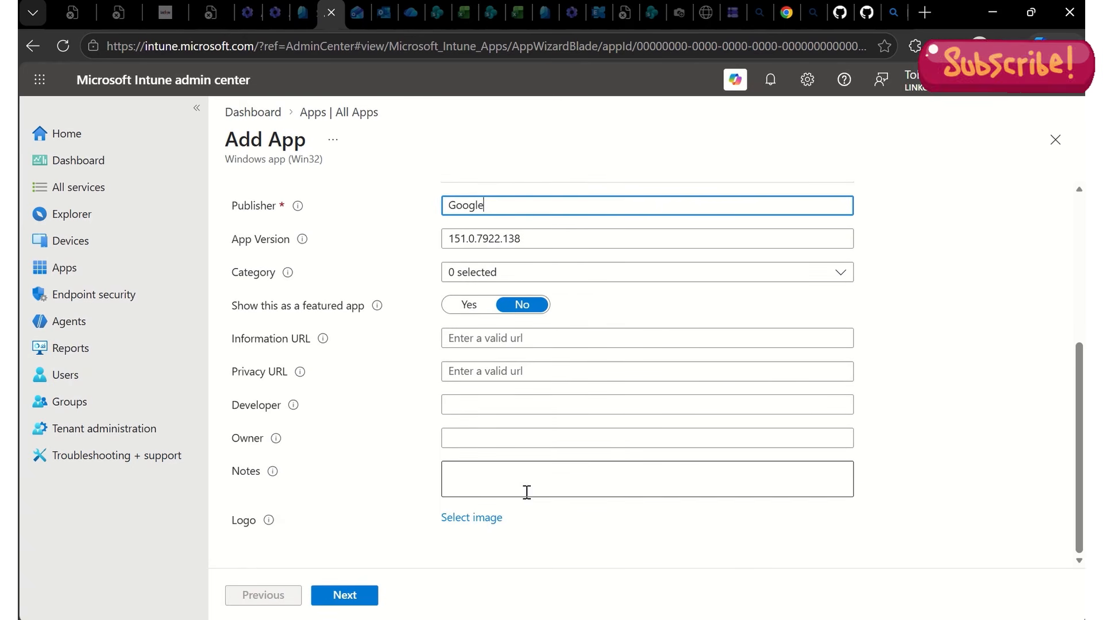
pyautogui.click(377, 597)
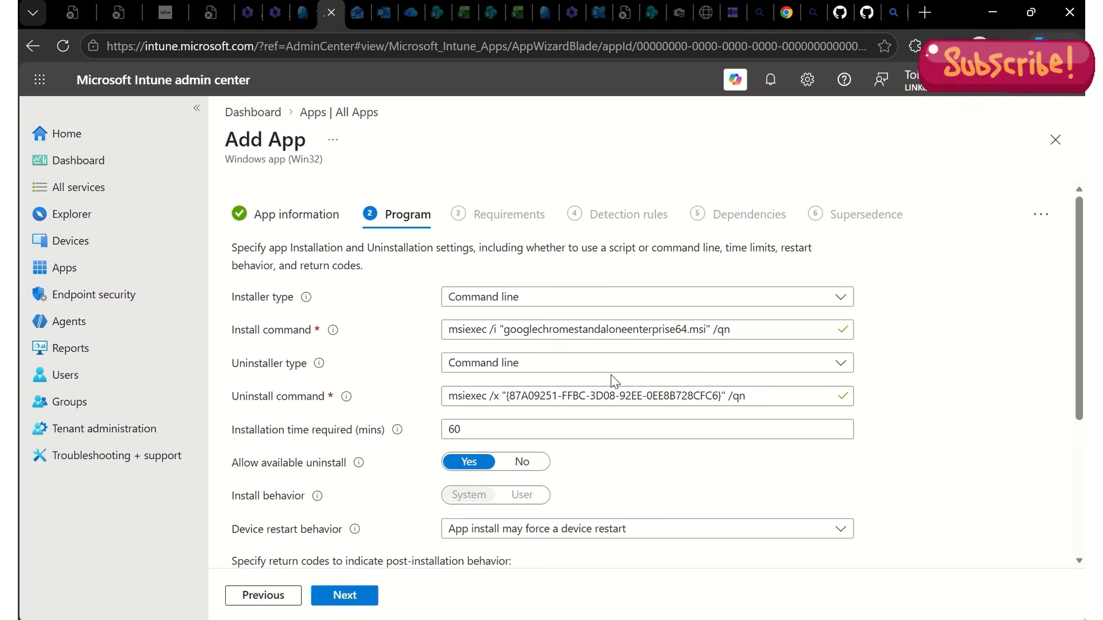
# Review the prefilled install and uninstall commands and return codes, keep them, and continue to the requirements
pyautogui.click(501, 334)
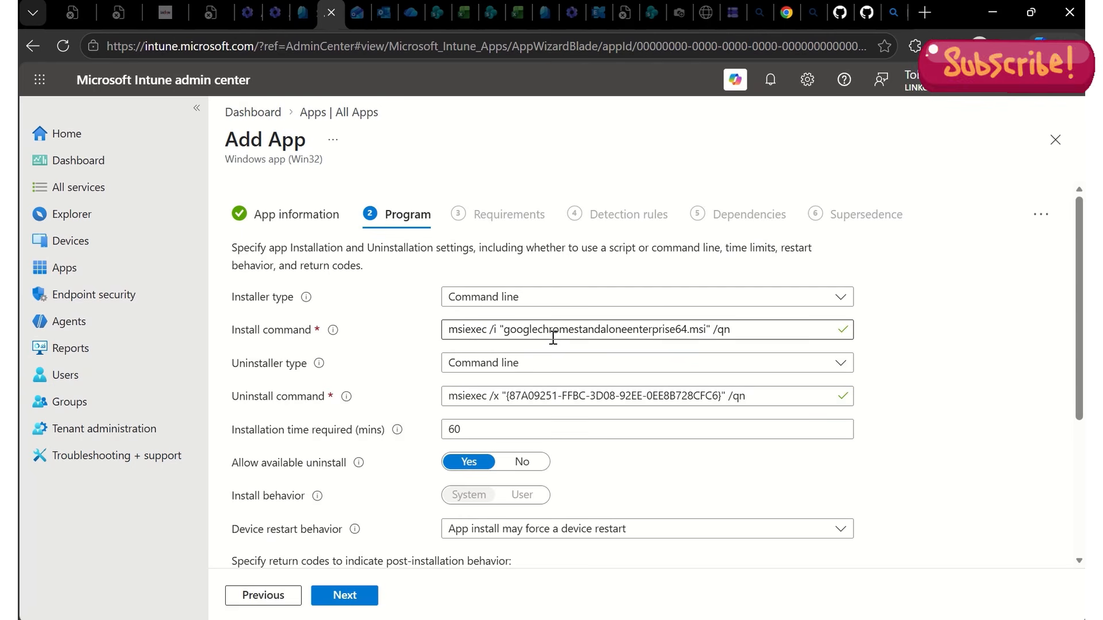
pyautogui.scroll(-1, 569, 379)
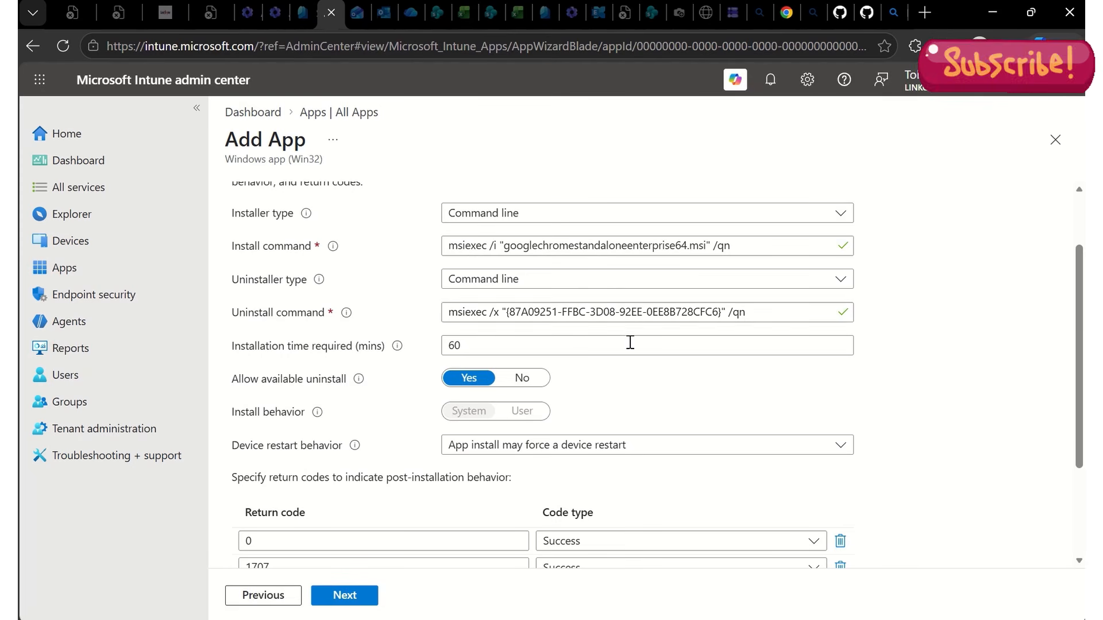
pyautogui.scroll(-2, 638, 356)
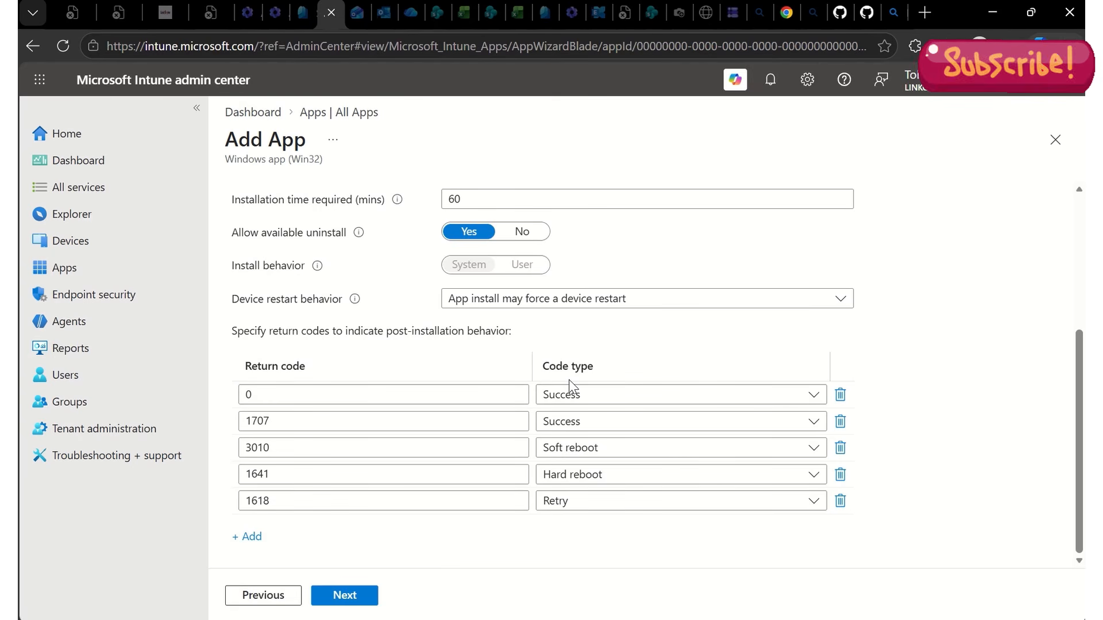
pyautogui.click(366, 596)
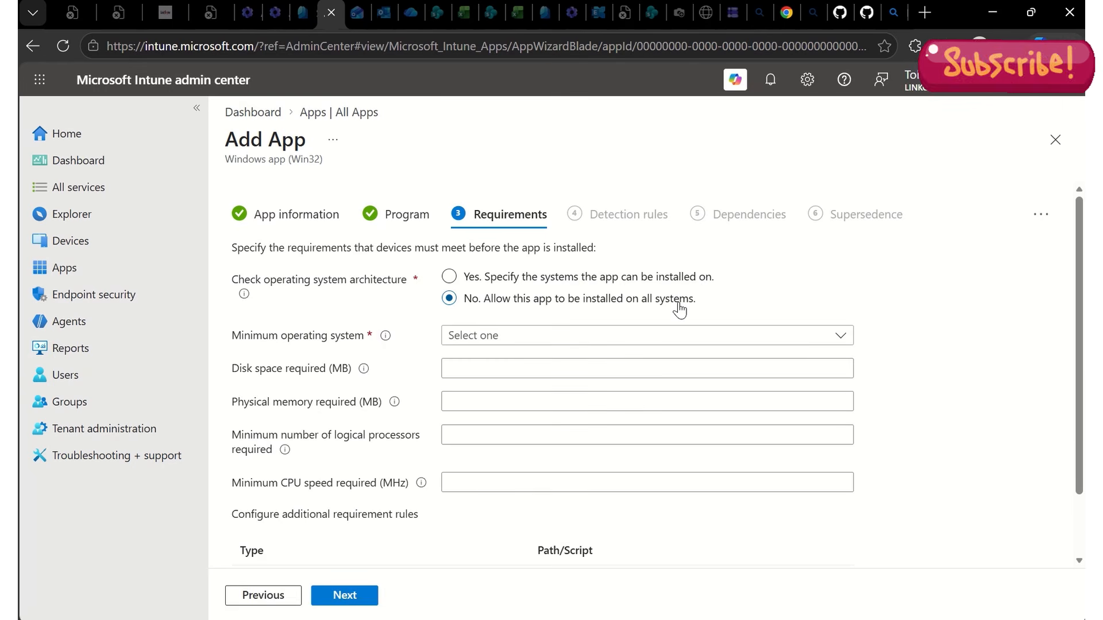
# Set the minimum operating system requirement to Windows 10 1607
pyautogui.click(637, 339)
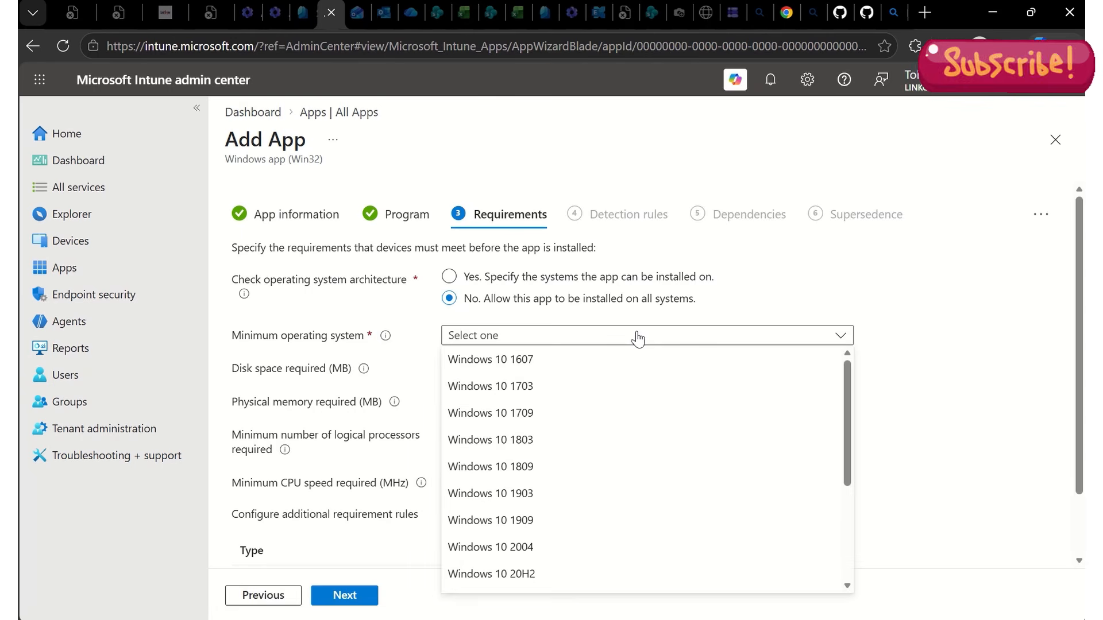
pyautogui.scroll(-3, 685, 391)
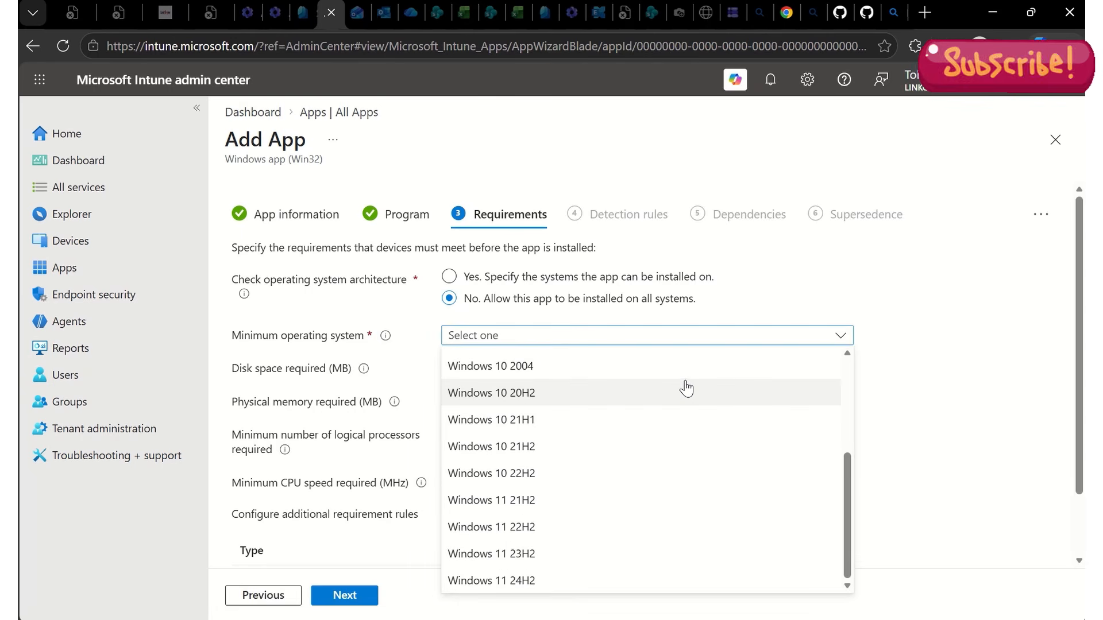
pyautogui.scroll(3, 685, 388)
pyautogui.click(553, 359)
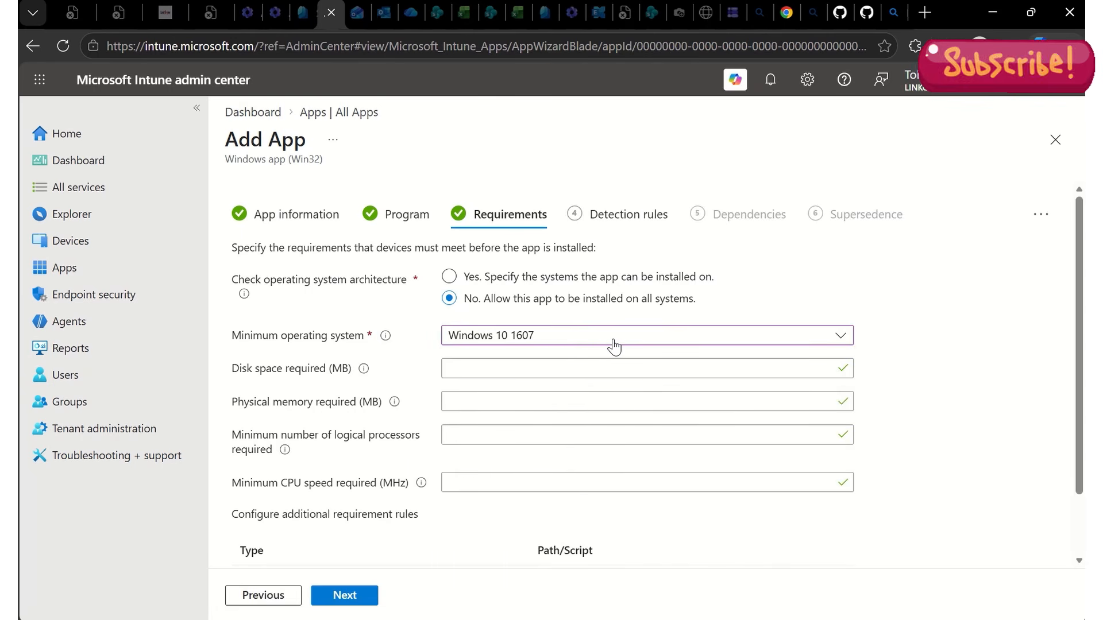
# Leave the optional requirements empty, continue to the detection rules, and set the rules format to Manually configure detection rules
pyautogui.scroll(-1, 603, 339)
pyautogui.scroll(-2, 604, 339)
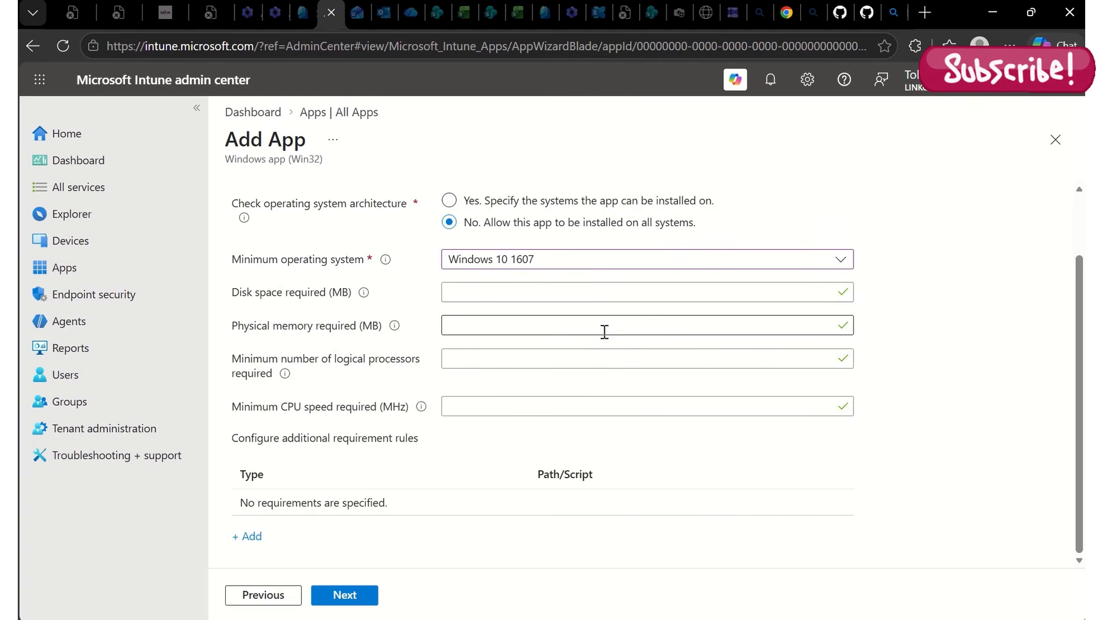
pyautogui.click(352, 594)
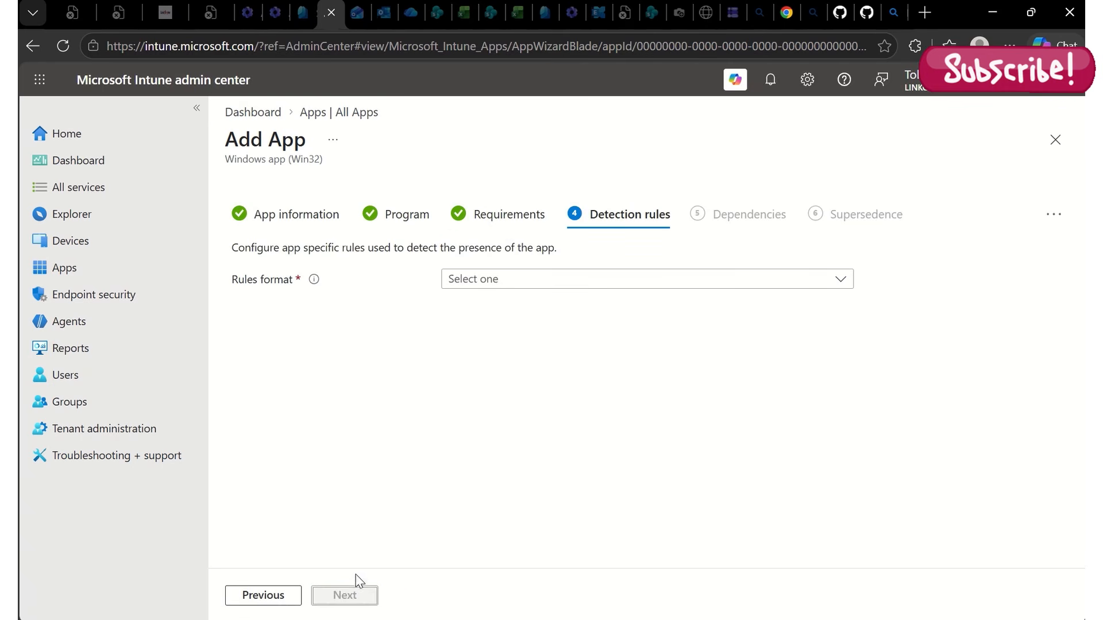
pyautogui.click(600, 280)
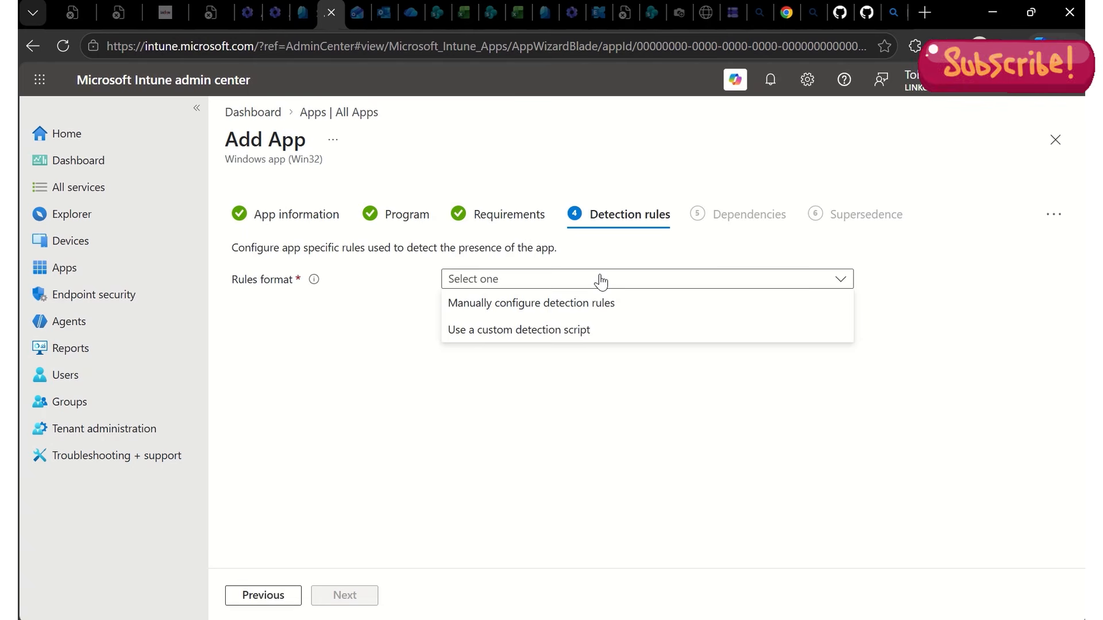
pyautogui.moveTo(310, 285)
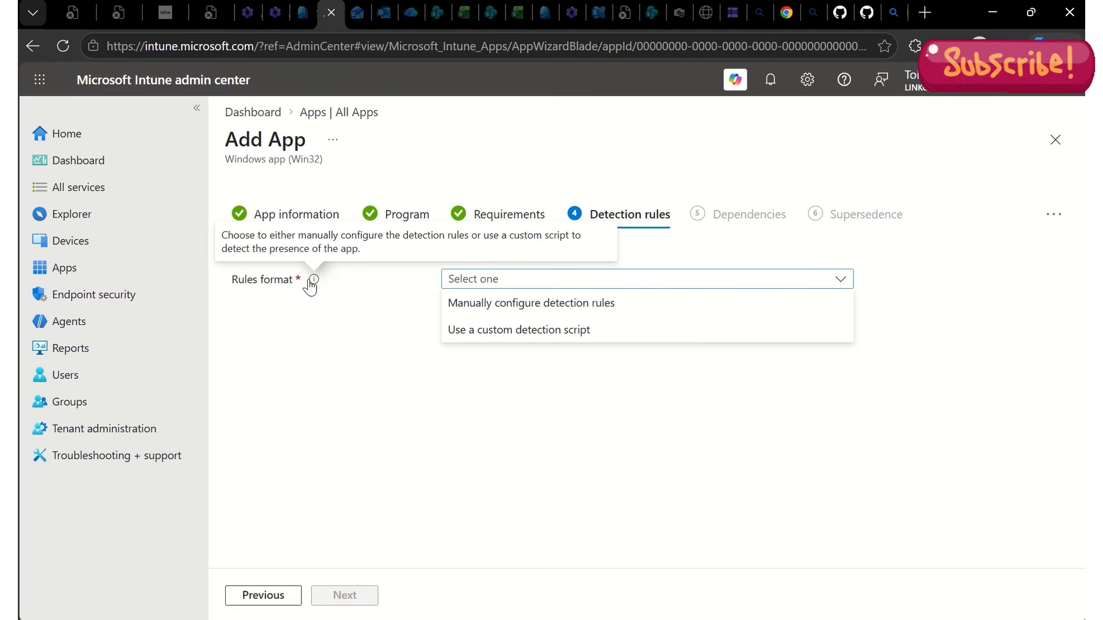
pyautogui.click(480, 303)
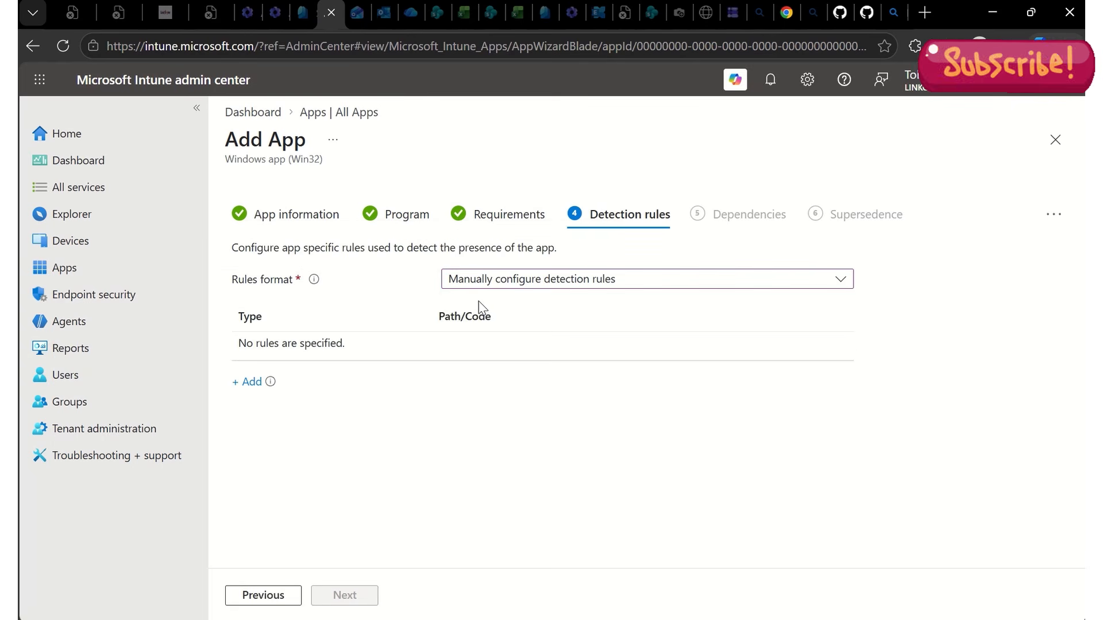
# Add an MSI detection rule with the prefilled product code and version check set to No, and continue to the dependencies
pyautogui.click(260, 382)
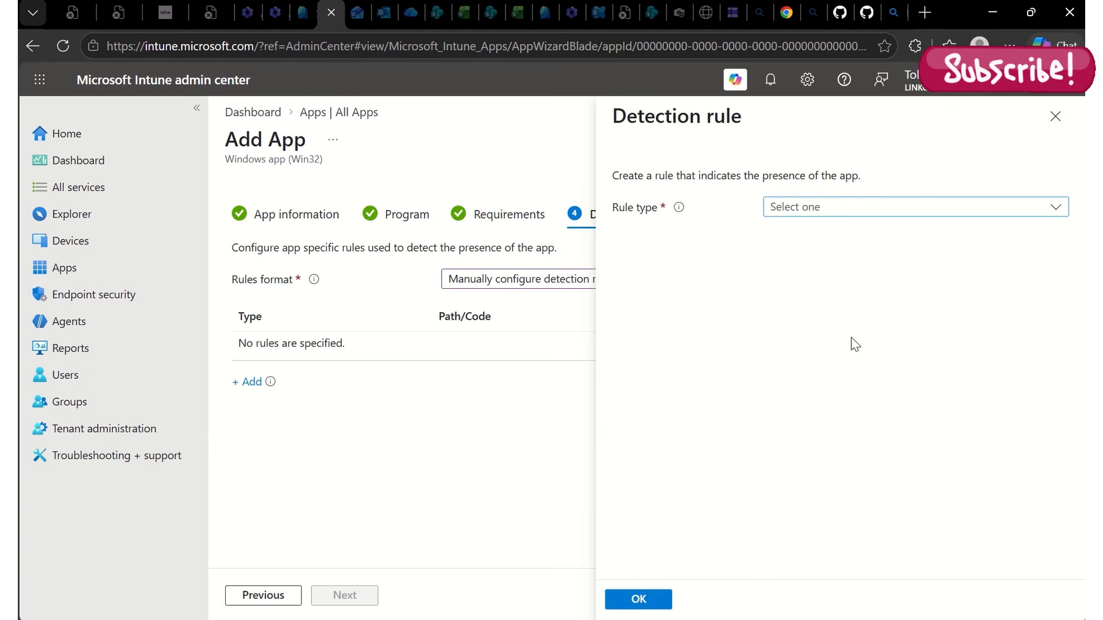
pyautogui.click(807, 210)
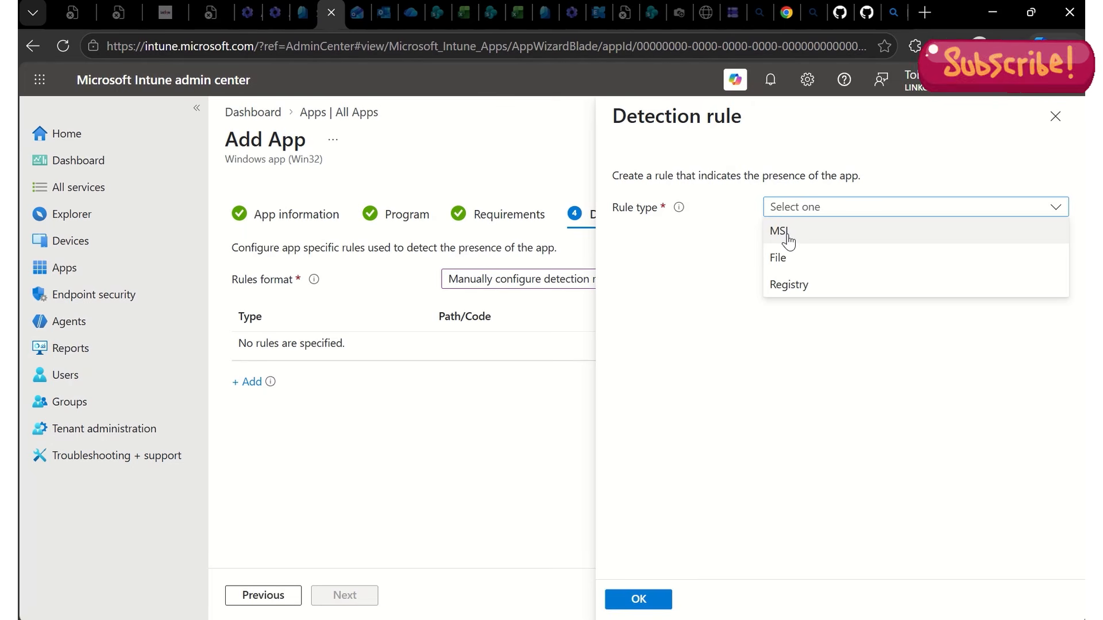
pyautogui.click(800, 232)
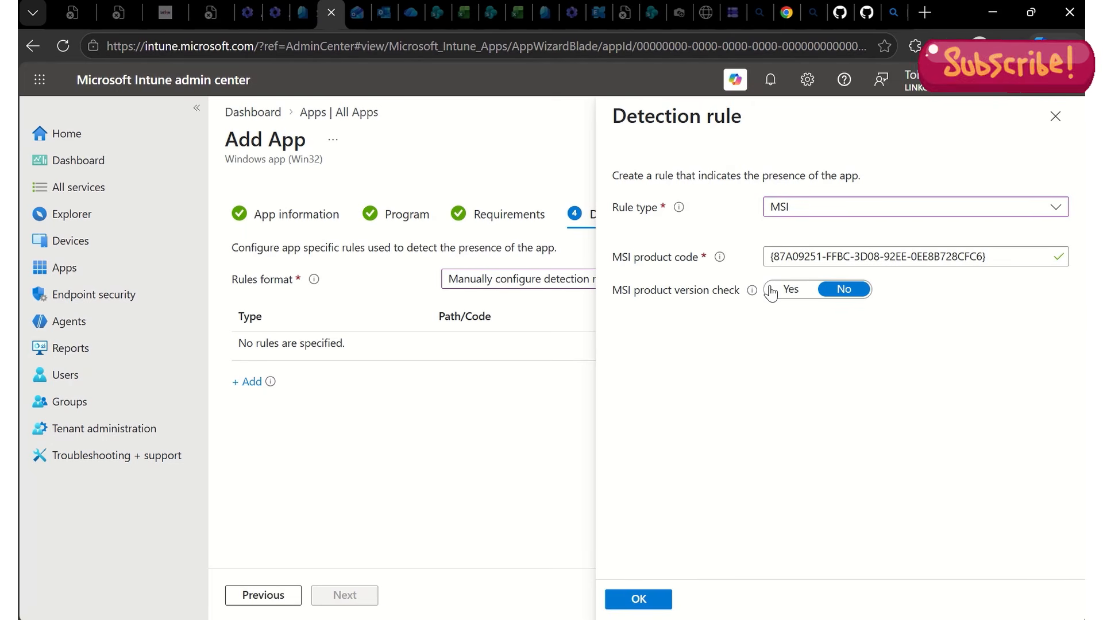
pyautogui.moveTo(756, 293)
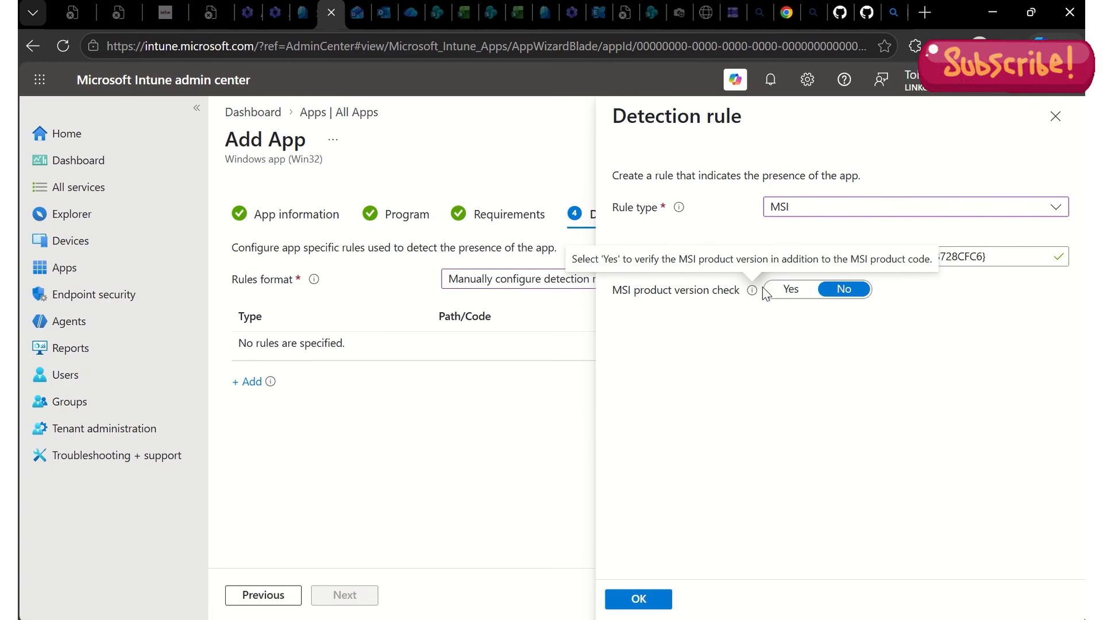
pyautogui.click(639, 599)
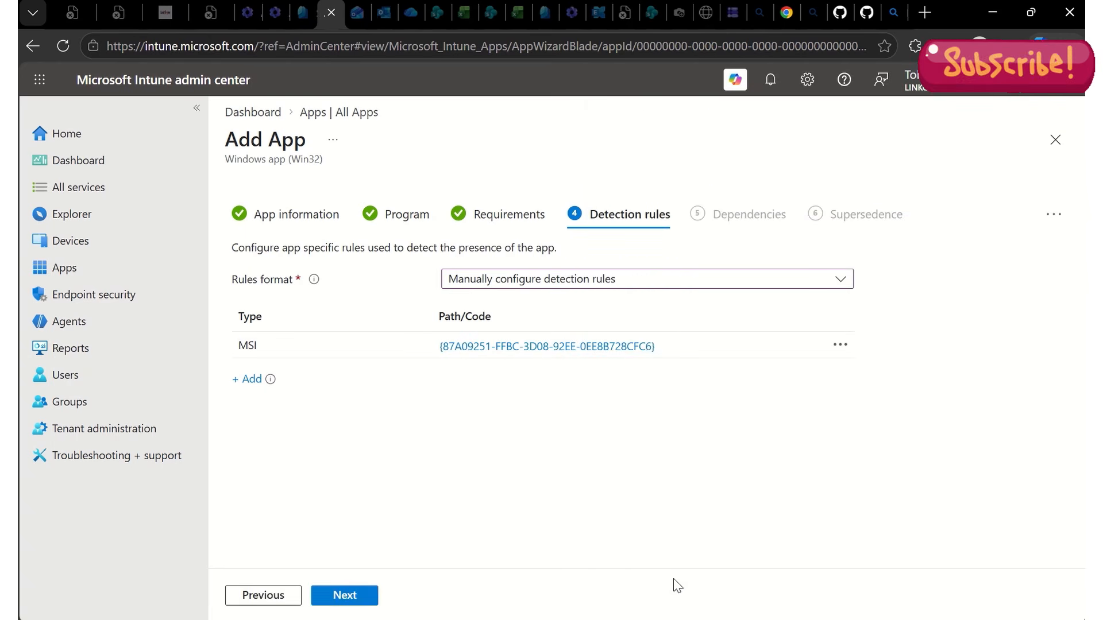
pyautogui.click(362, 596)
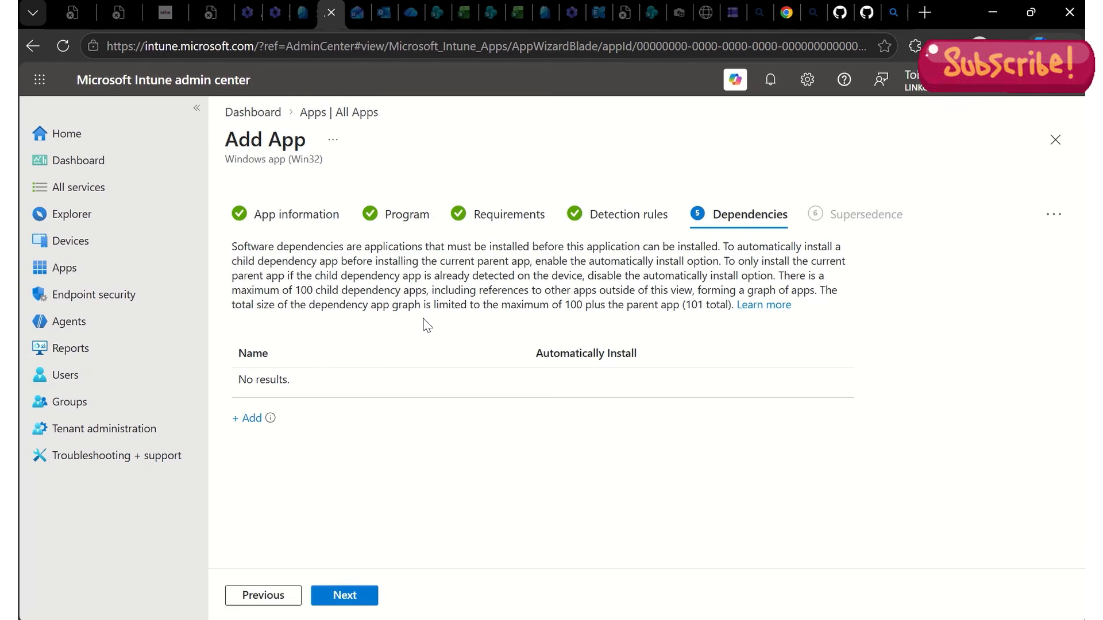
# View the app dependency selection, close it without adding a dependency, and continue to the supersedence settings
pyautogui.click(256, 418)
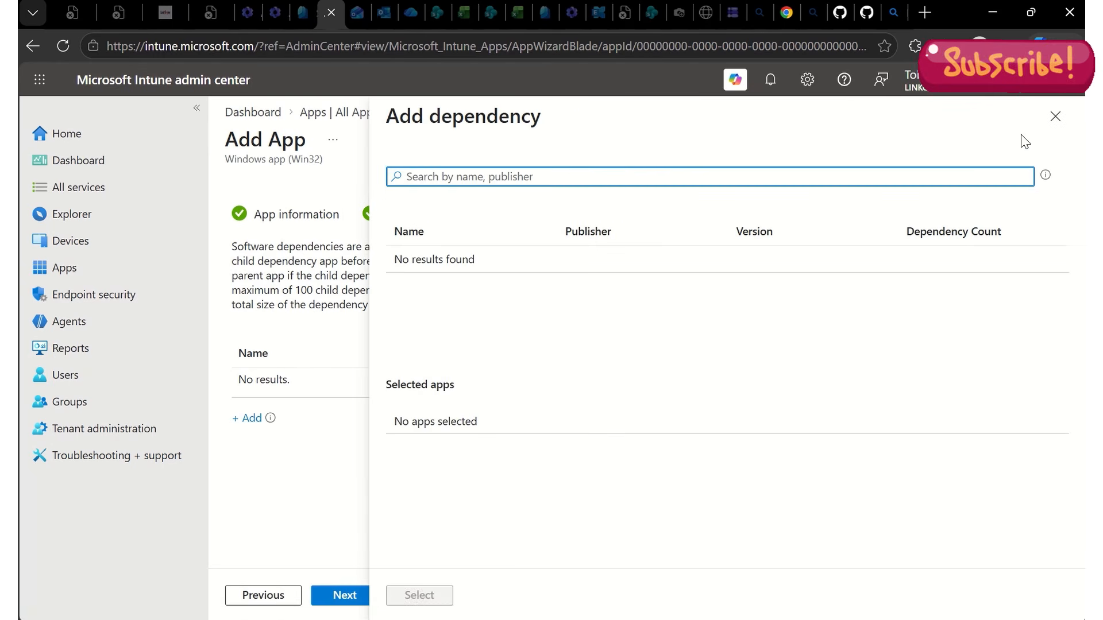
pyautogui.click(1056, 116)
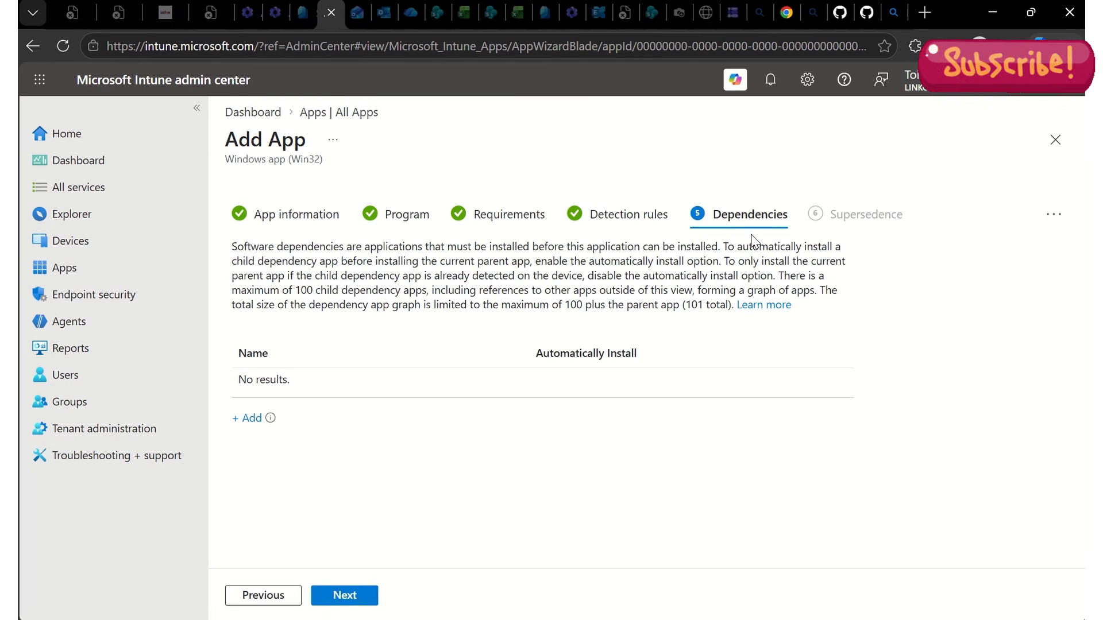
pyautogui.click(362, 597)
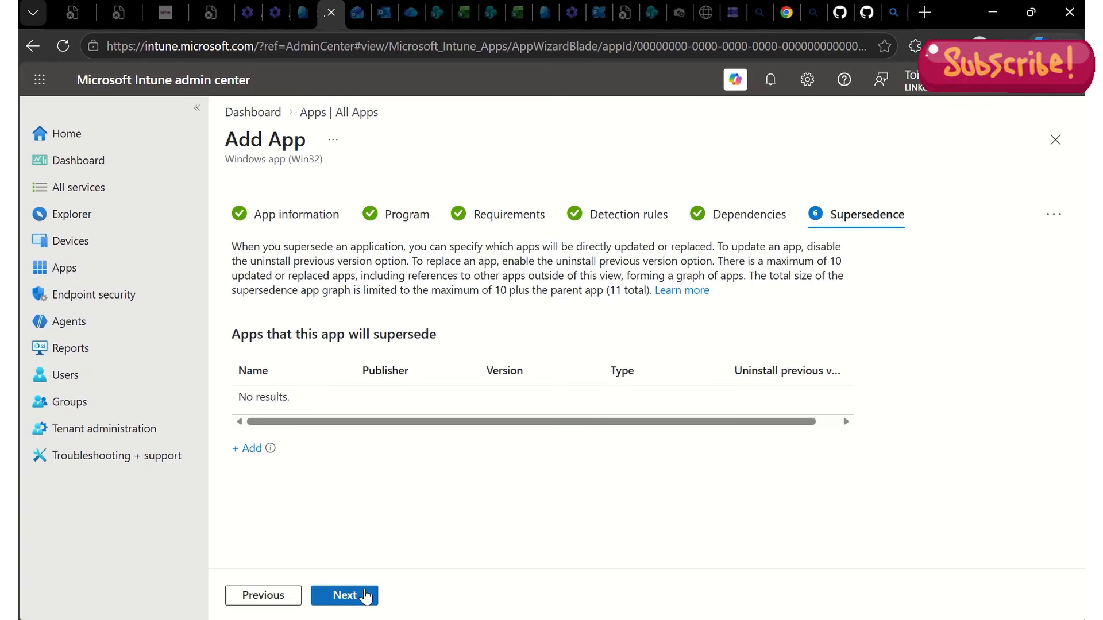